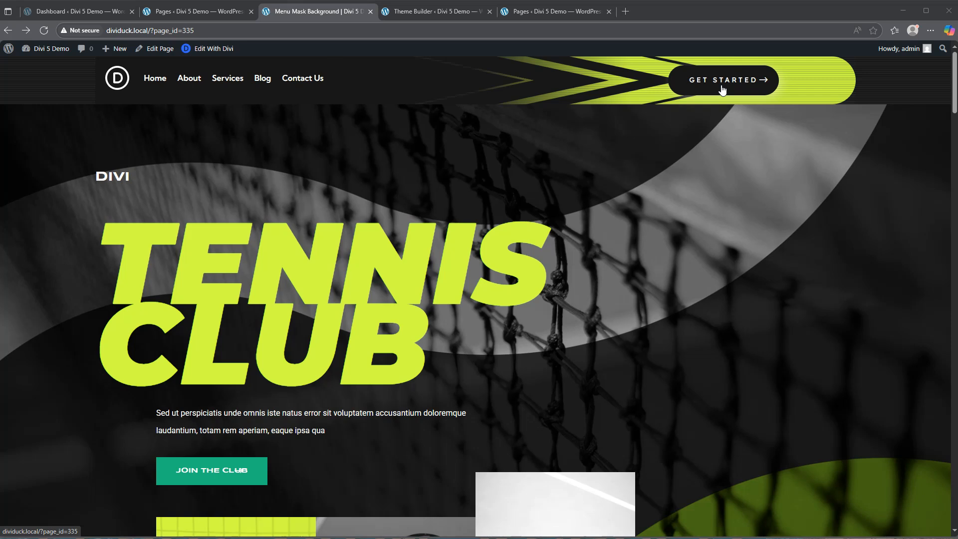
# Add a new WordPress page titled "Menu Mask Background Demo"
pyautogui.click(547, 12)
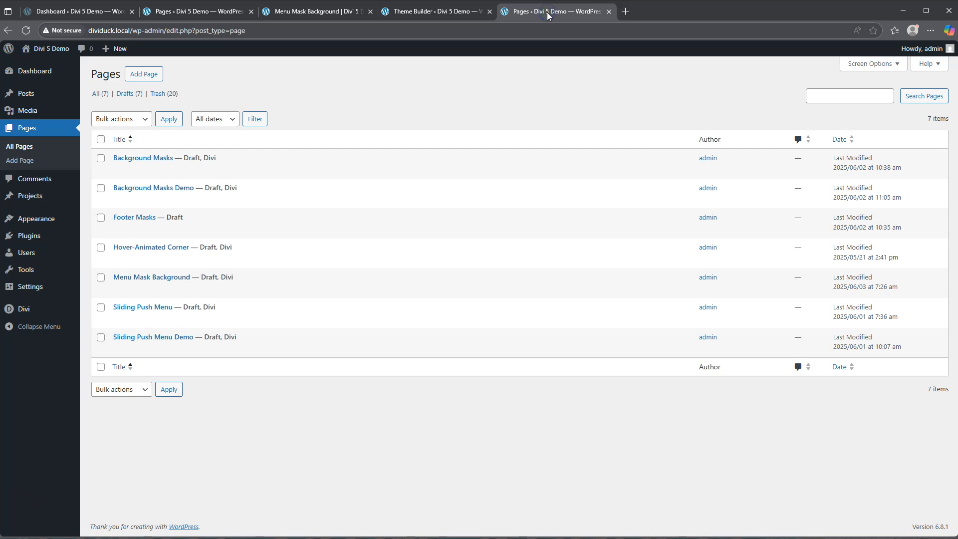
pyautogui.click(145, 76)
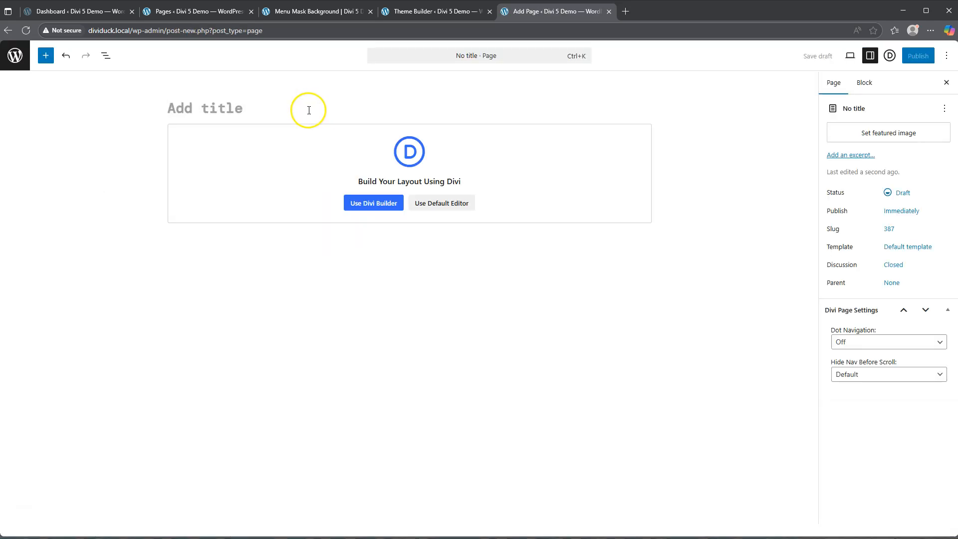
pyautogui.click(252, 108)
pyautogui.write('mask Ba')
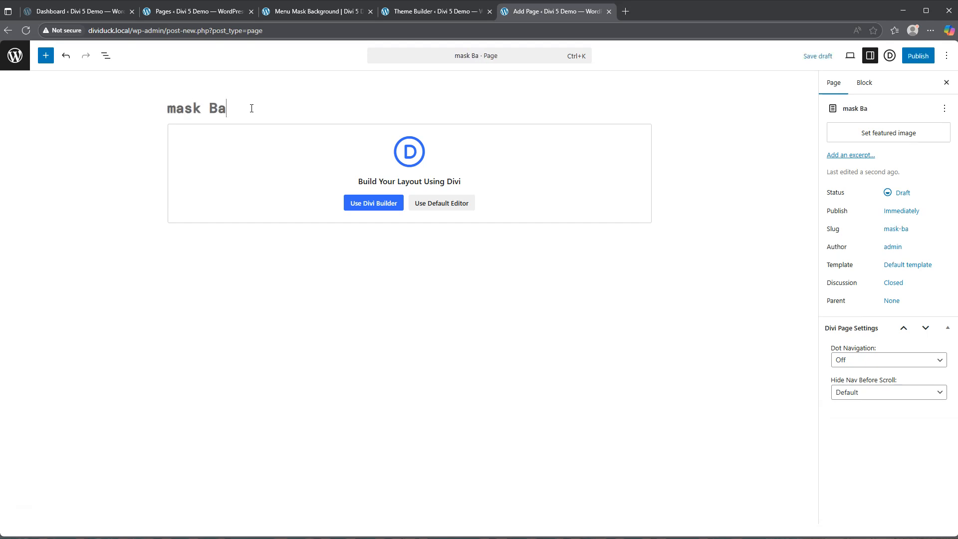
pyautogui.write('ckground Demo')
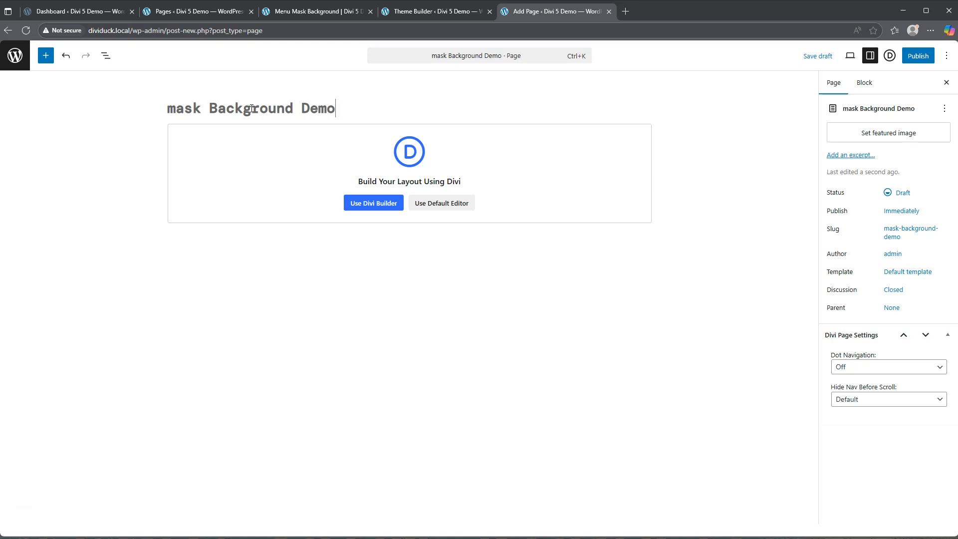
pyautogui.click(176, 109)
pyautogui.press('BackSpace')
pyautogui.write('Men')
pyautogui.press('BackSpace')
pyautogui.write('u M')
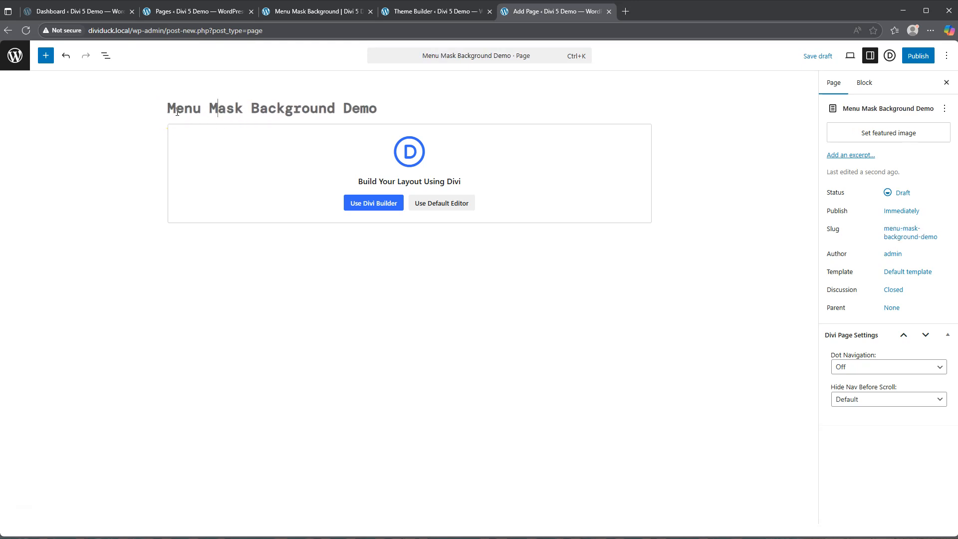
# Build the page with the Divi Builder, using the Landing layout from the premade Tennis Club pack in Health & Fitness
pyautogui.click(375, 208)
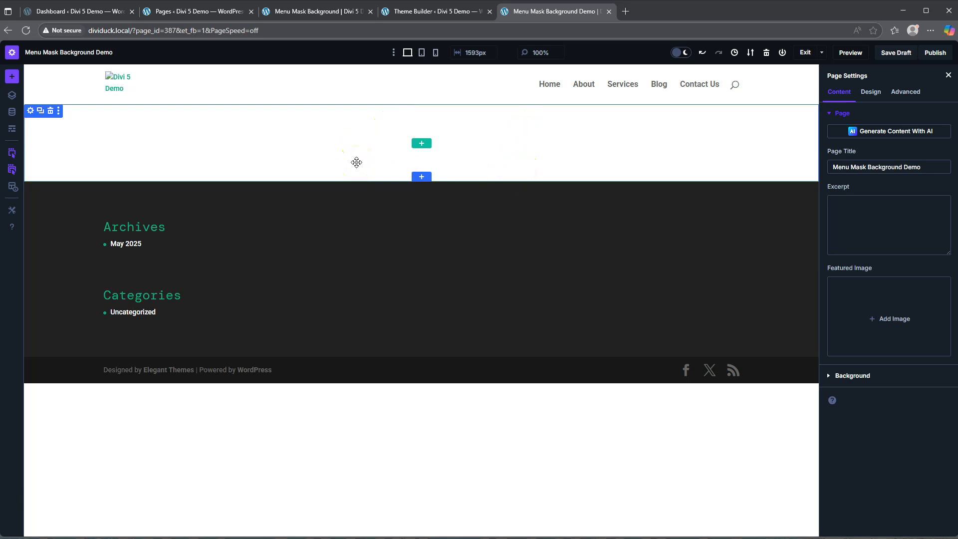
pyautogui.click(12, 79)
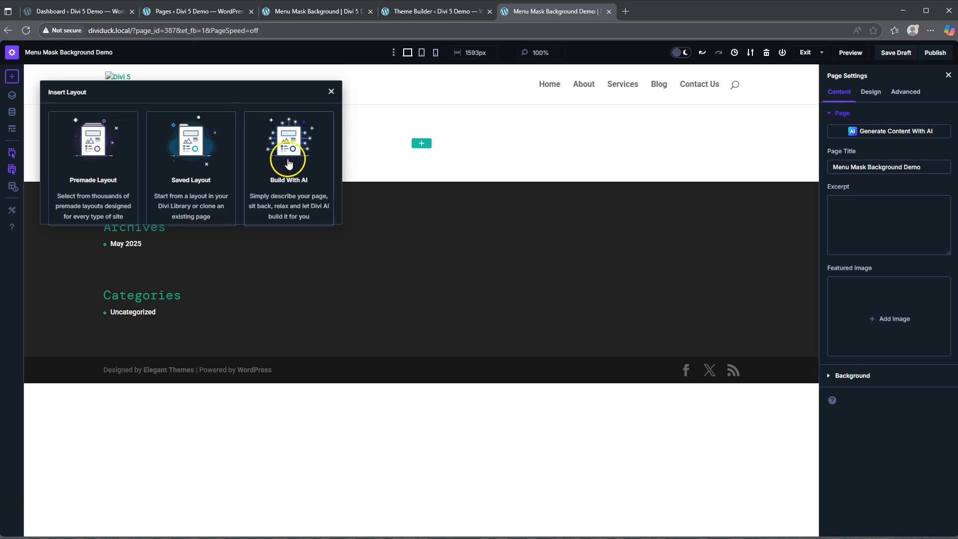
pyautogui.click(96, 153)
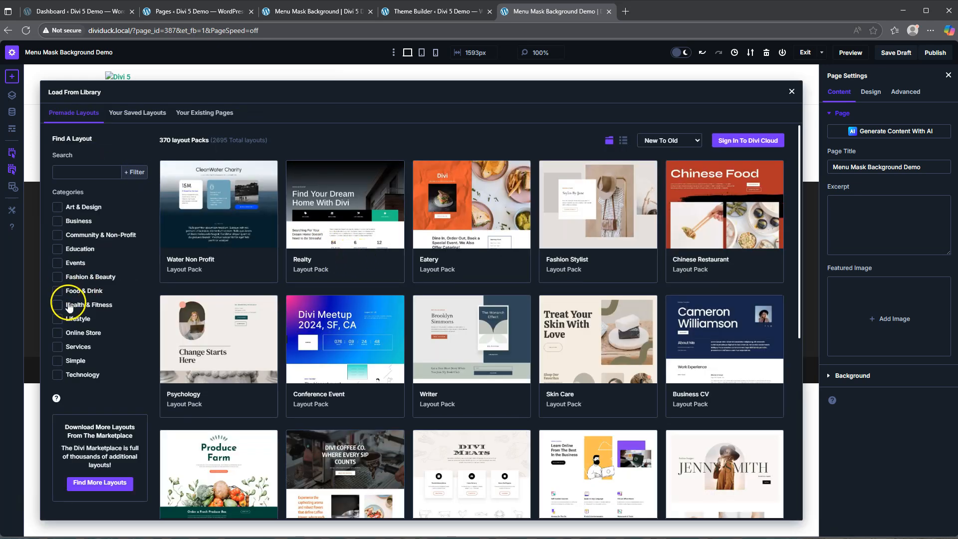
pyautogui.click(58, 309)
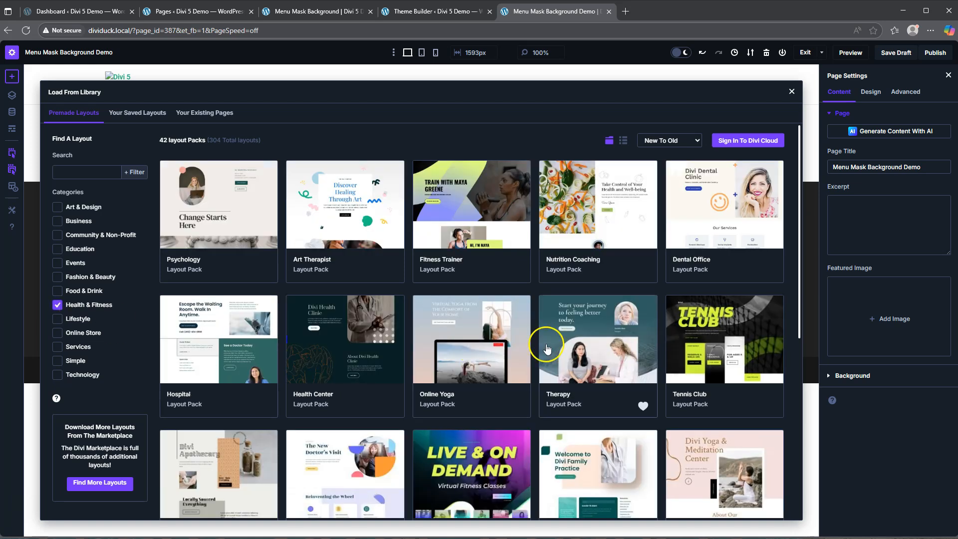
pyautogui.click(725, 340)
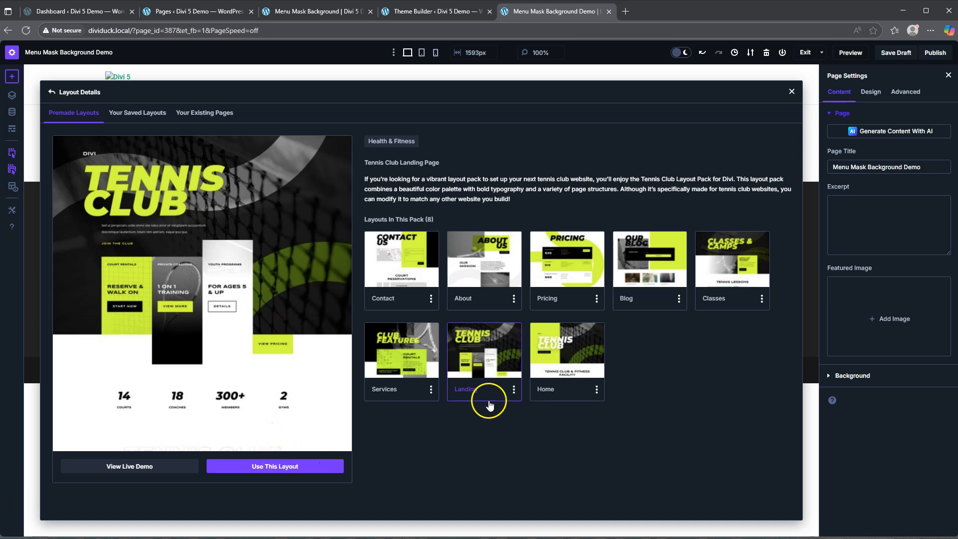
pyautogui.click(273, 468)
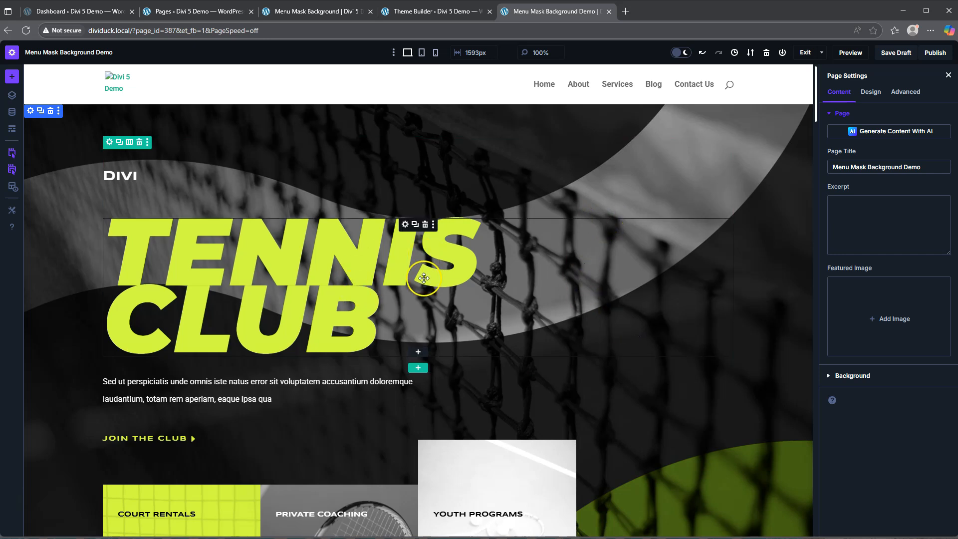
# Save the page as a draft and exit the builder back to the pages list
pyautogui.click(896, 53)
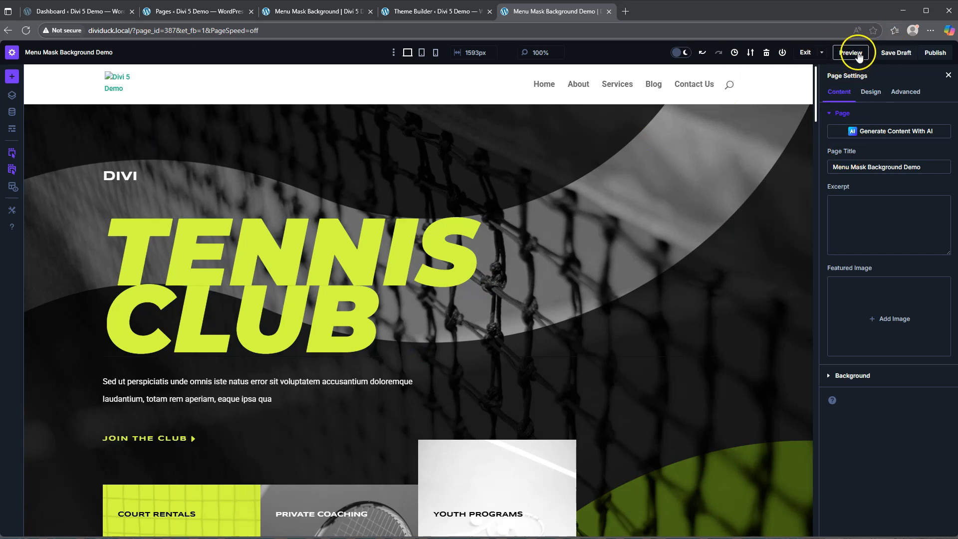
pyautogui.click(806, 52)
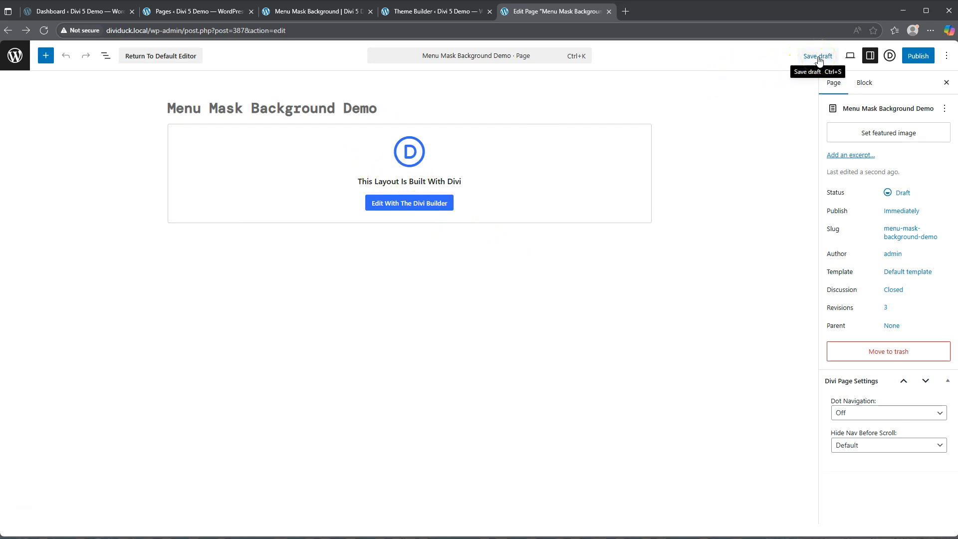
pyautogui.click(15, 54)
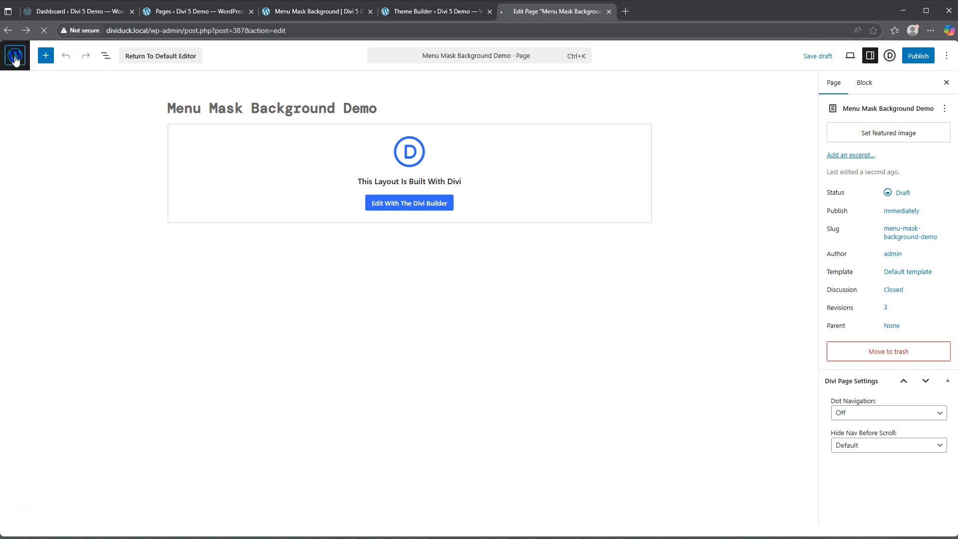
# Preview the Menu Mask Background Demo page and look over its header and hero area
pyautogui.click(195, 320)
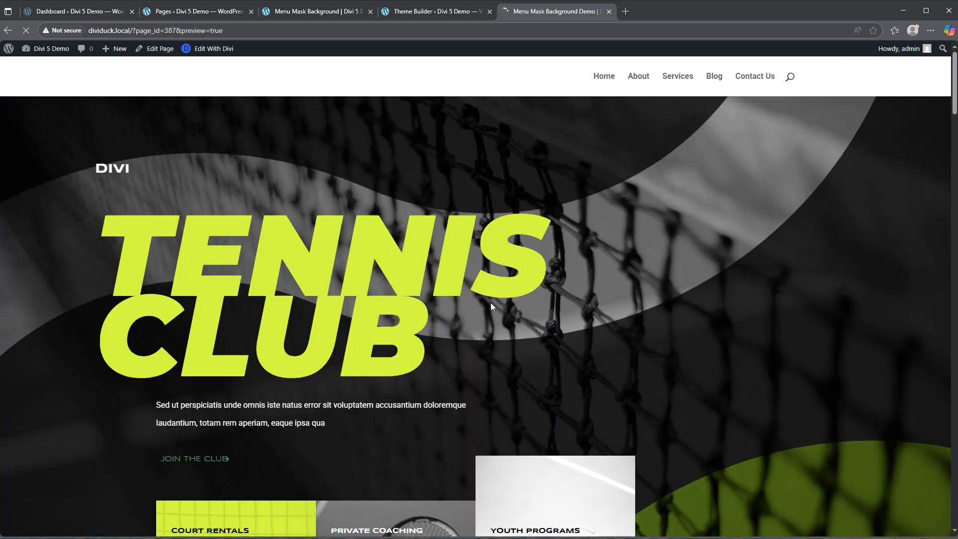
pyautogui.click(514, 244)
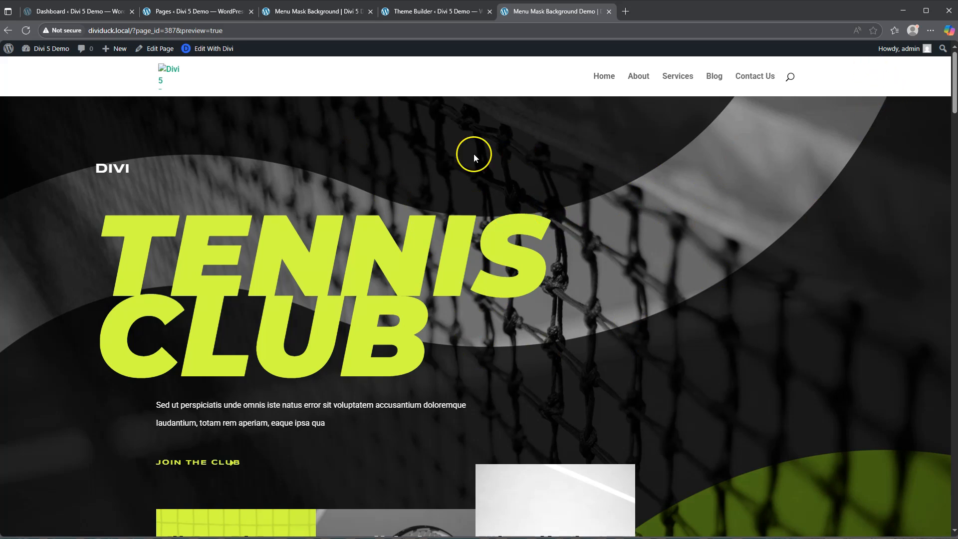
pyautogui.scroll(-14, 518, 197)
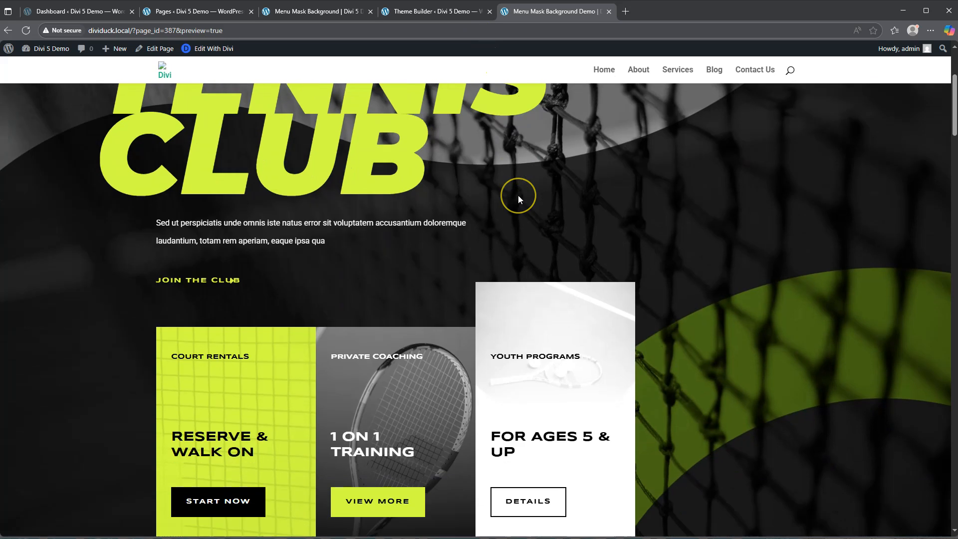
pyautogui.scroll(14, 518, 200)
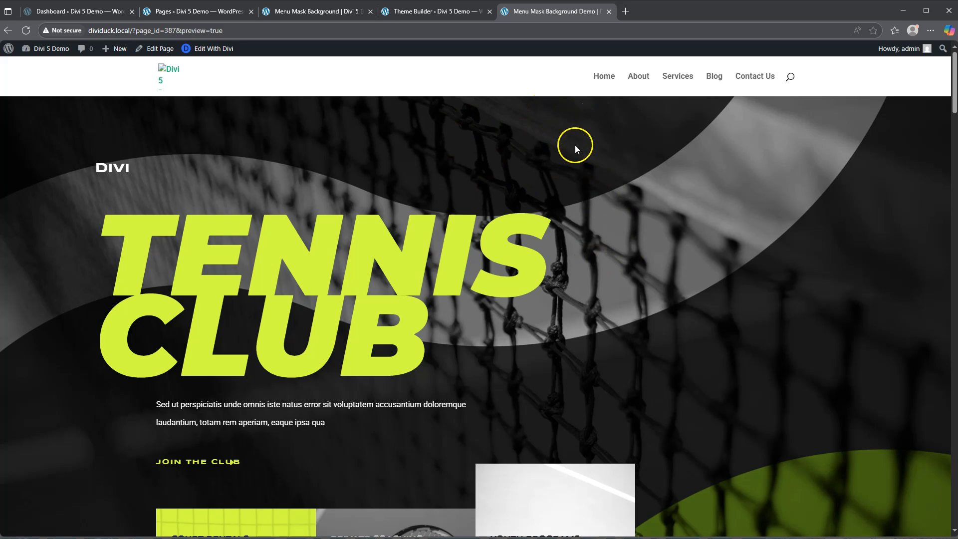
# Switch to the Divi Theme Builder and reload it
pyautogui.click(420, 11)
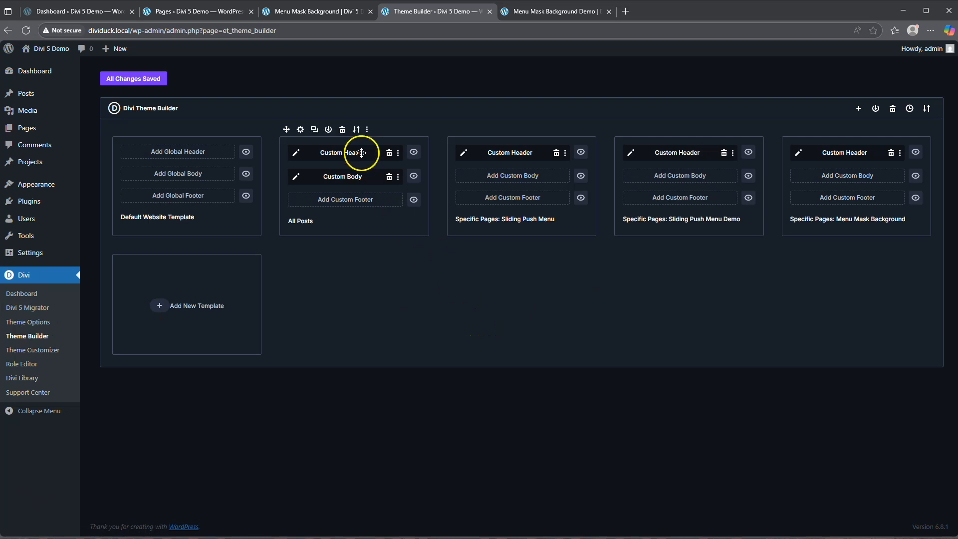
pyautogui.moveTo(798, 171)
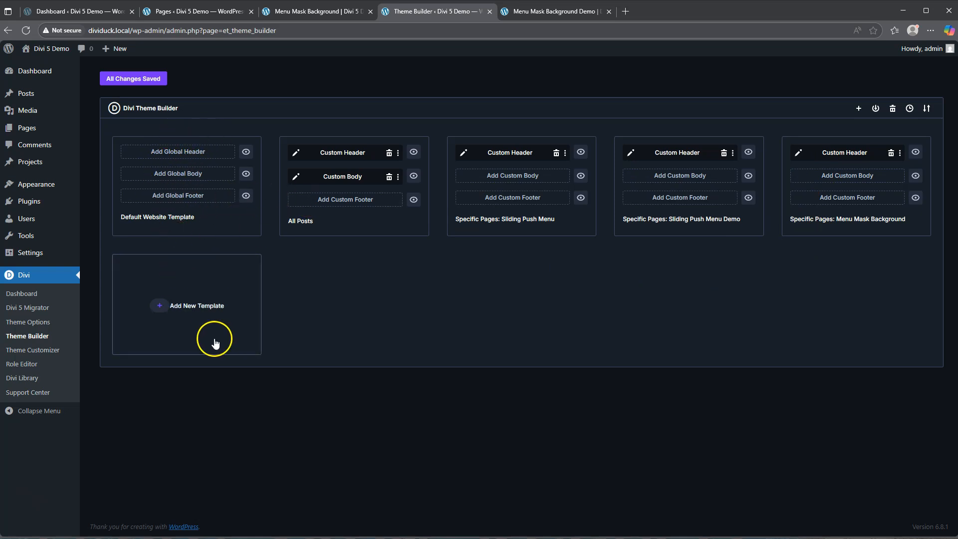
pyautogui.click(183, 311)
pyautogui.click(184, 311)
pyautogui.click(553, 11)
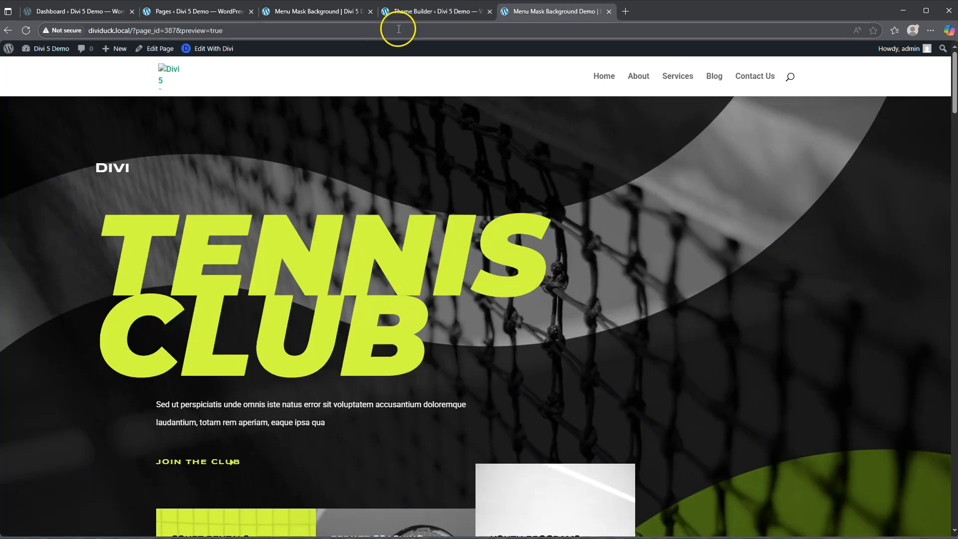
pyautogui.click(435, 12)
pyautogui.click(26, 31)
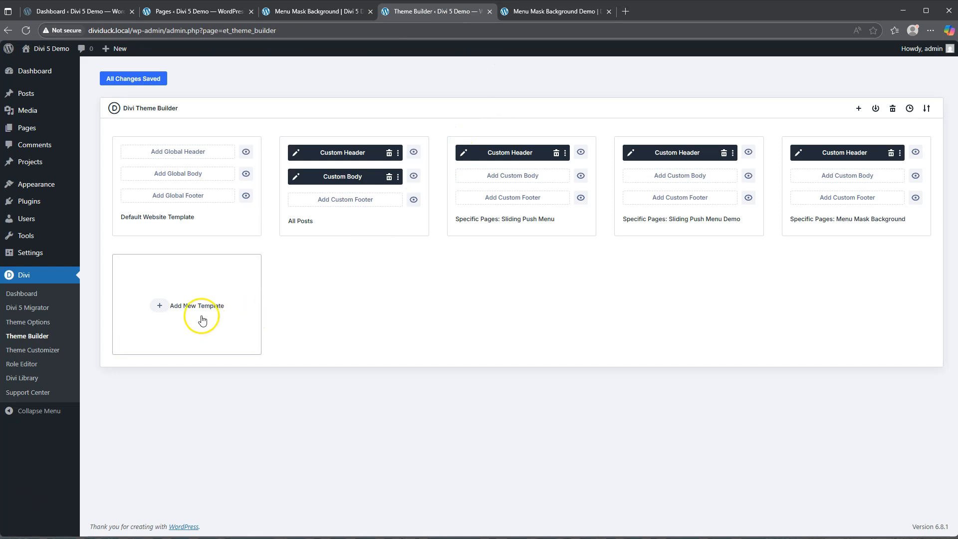
# Create a new template assigned to the specific page Menu Mask Background Demo
pyautogui.click(170, 305)
pyautogui.click(170, 305)
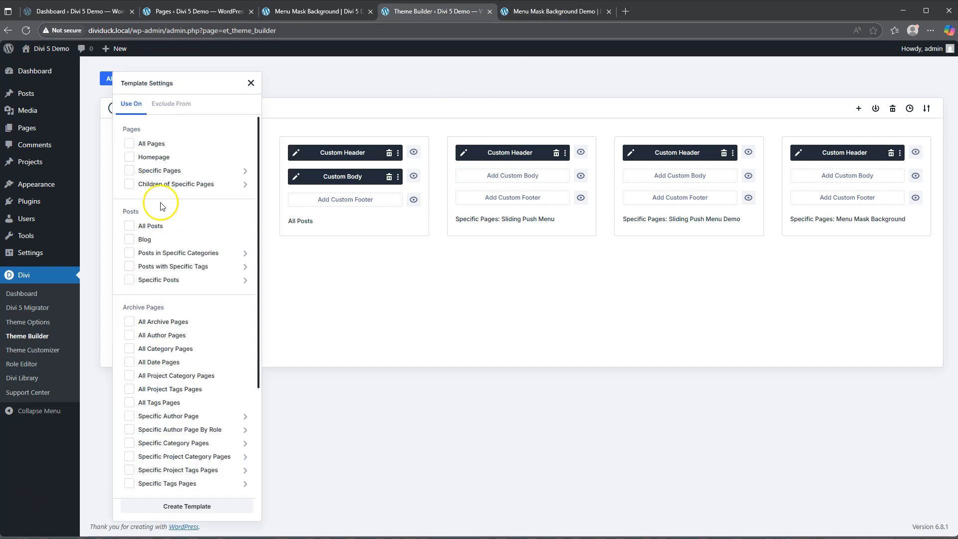
pyautogui.moveTo(161, 171)
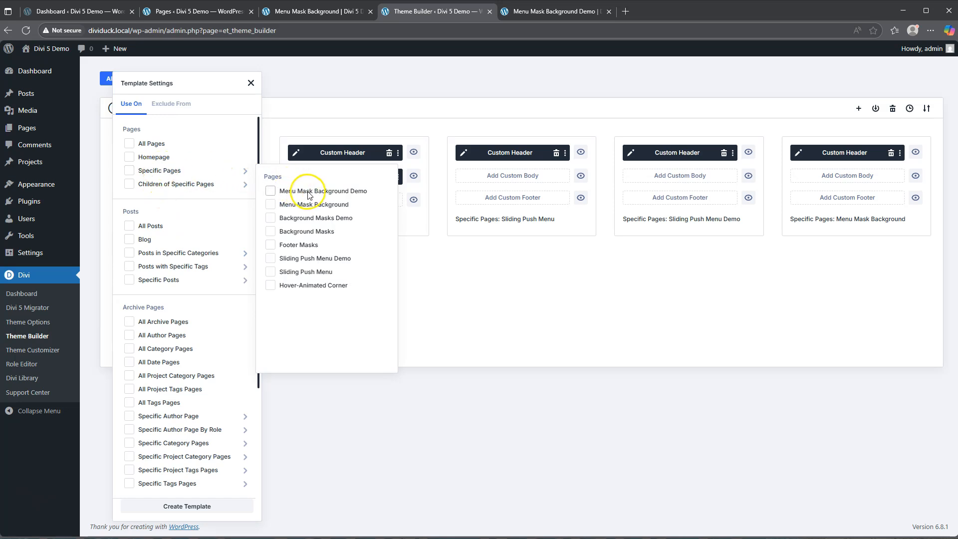
pyautogui.click(328, 192)
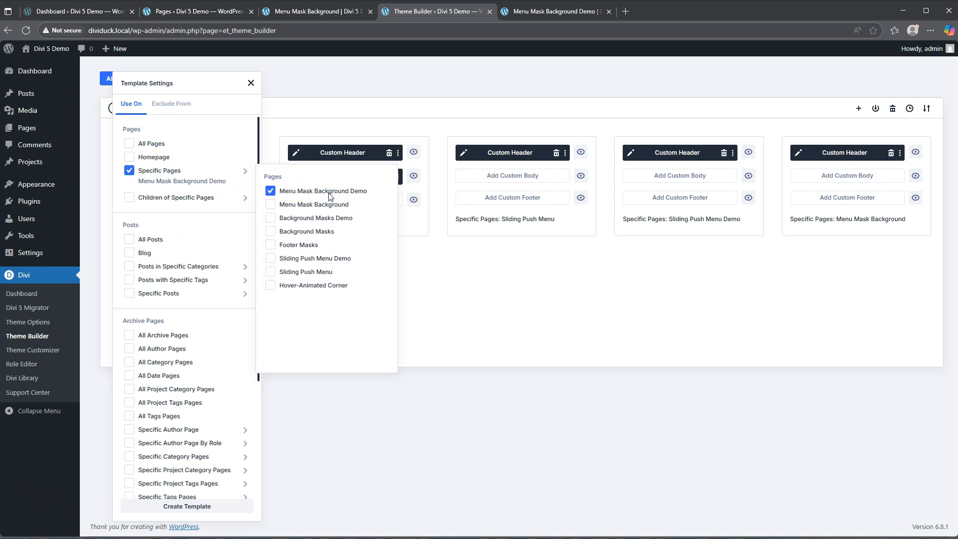
pyautogui.click(183, 507)
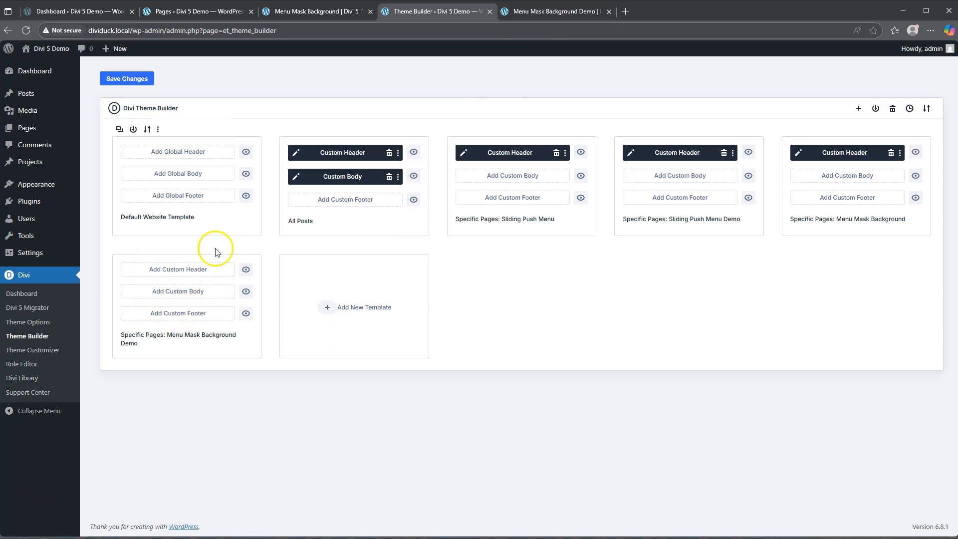
# Add a custom header to the Menu Mask Background Demo template and open it for building
pyautogui.click(541, 11)
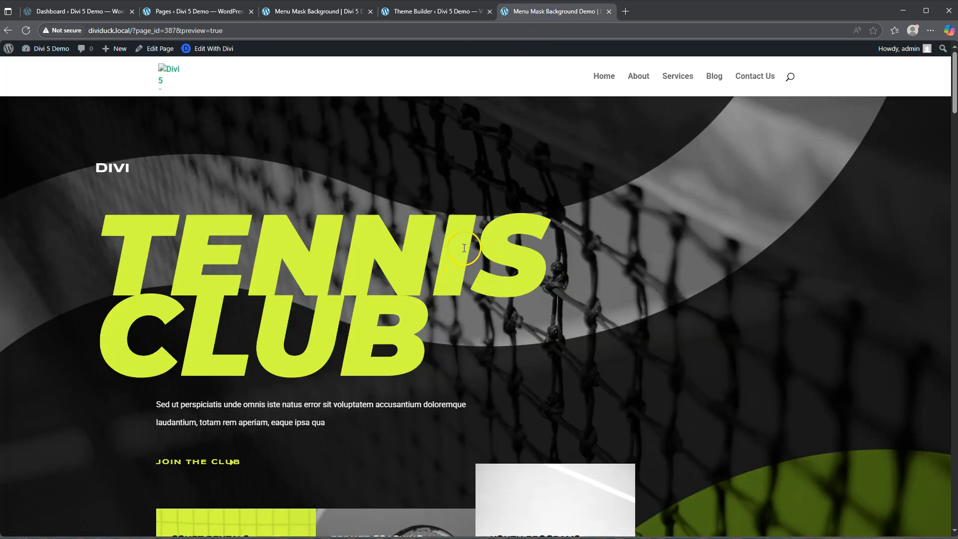
pyautogui.click(432, 11)
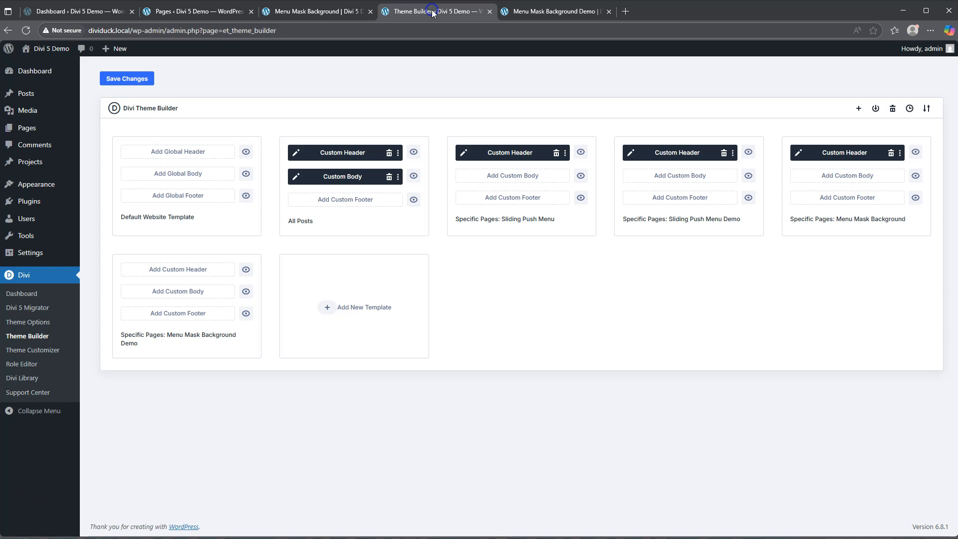
pyautogui.click(175, 271)
pyautogui.click(172, 275)
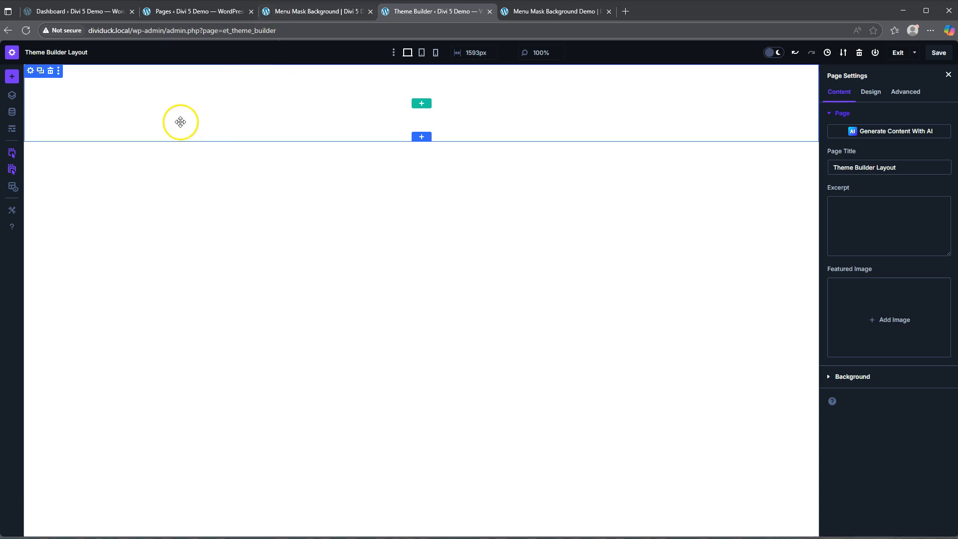
# Set the header section's background color to #171717
pyautogui.click(79, 81)
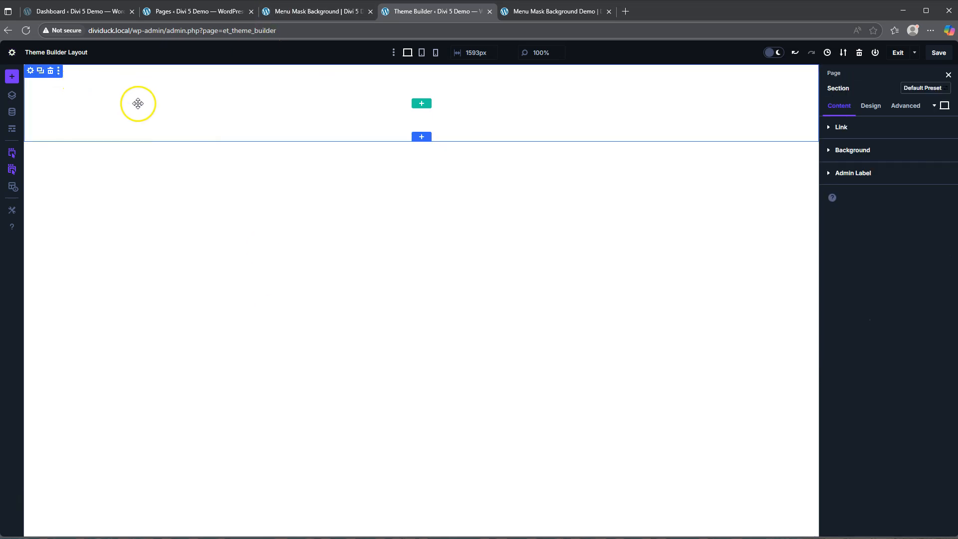
pyautogui.click(855, 150)
pyautogui.click(867, 235)
pyautogui.click(848, 223)
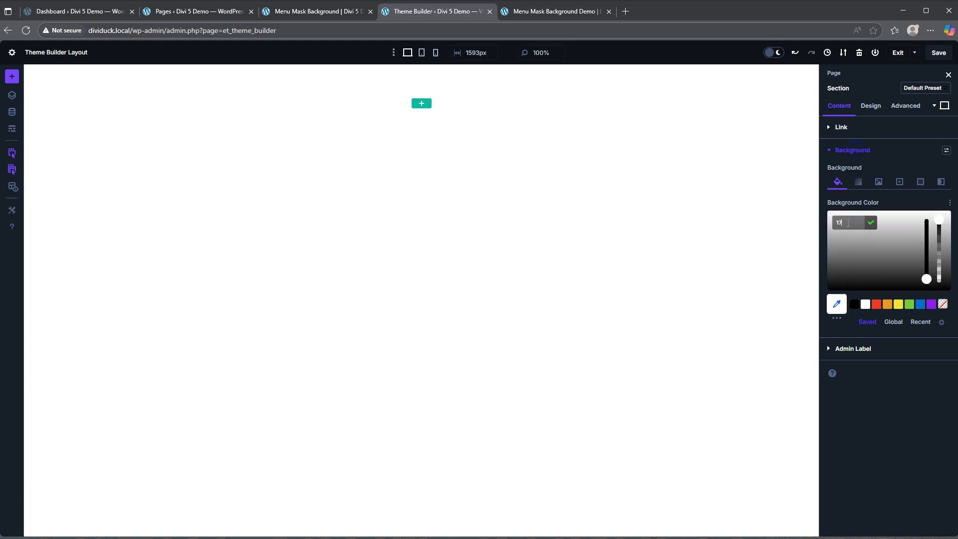
pyautogui.press('Return')
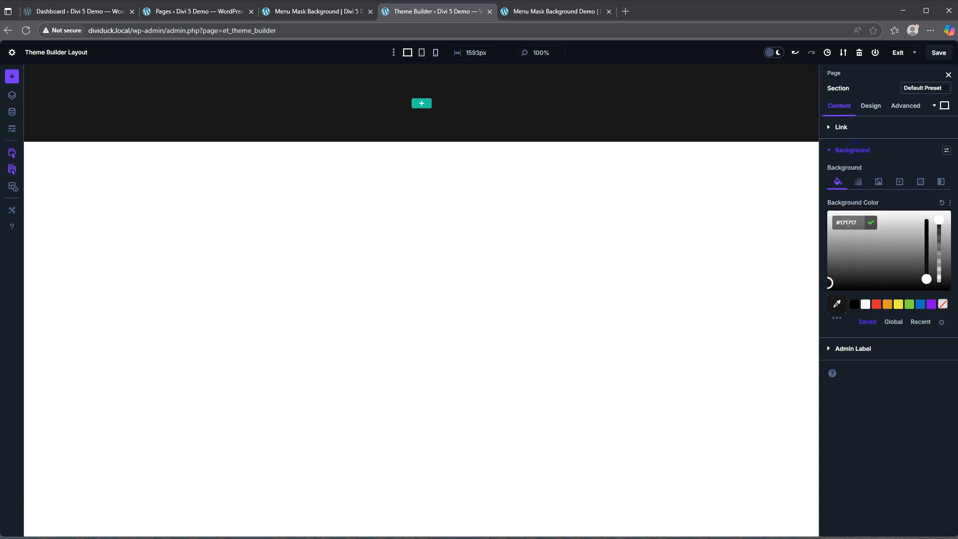
# Apply the Pills background pattern to the header section after checking the demo page preview
pyautogui.click(557, 12)
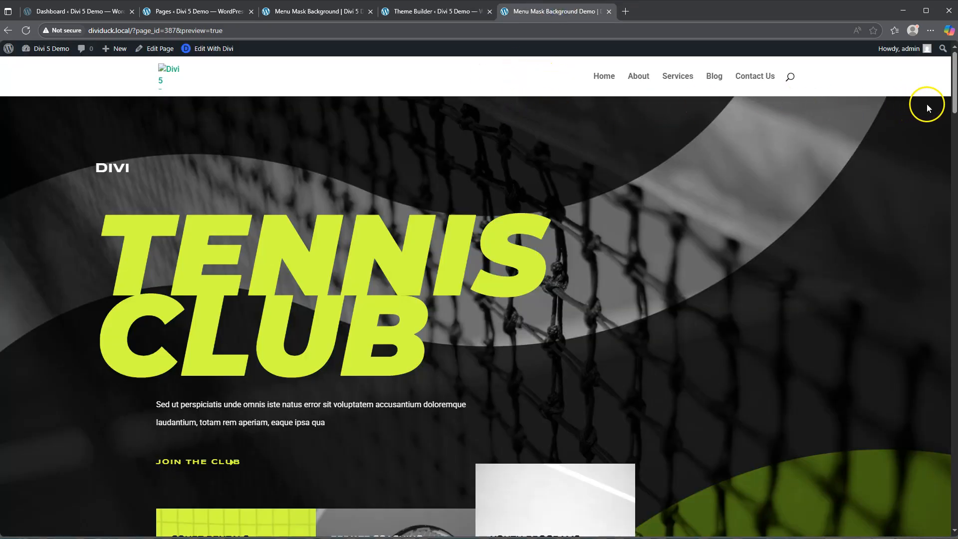
pyautogui.click(432, 12)
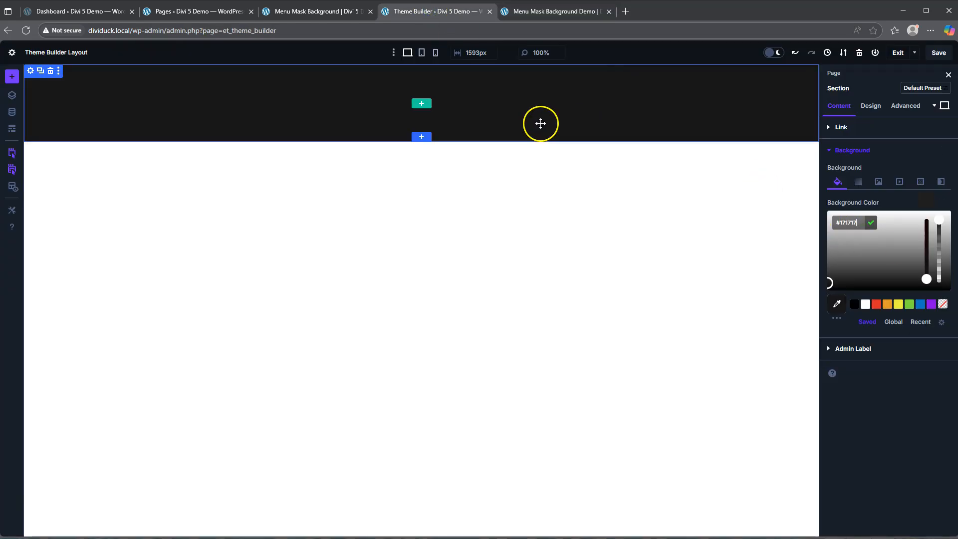
pyautogui.click(921, 184)
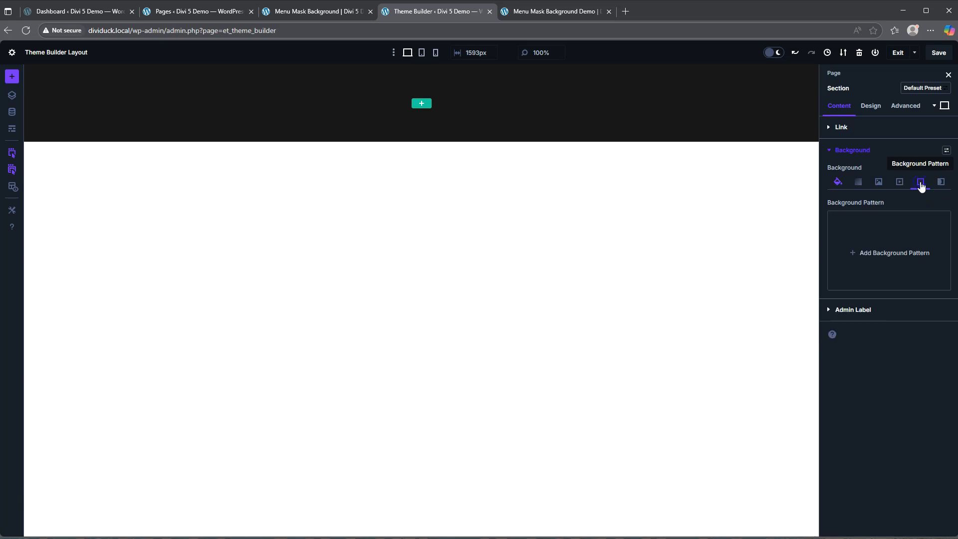
pyautogui.click(881, 252)
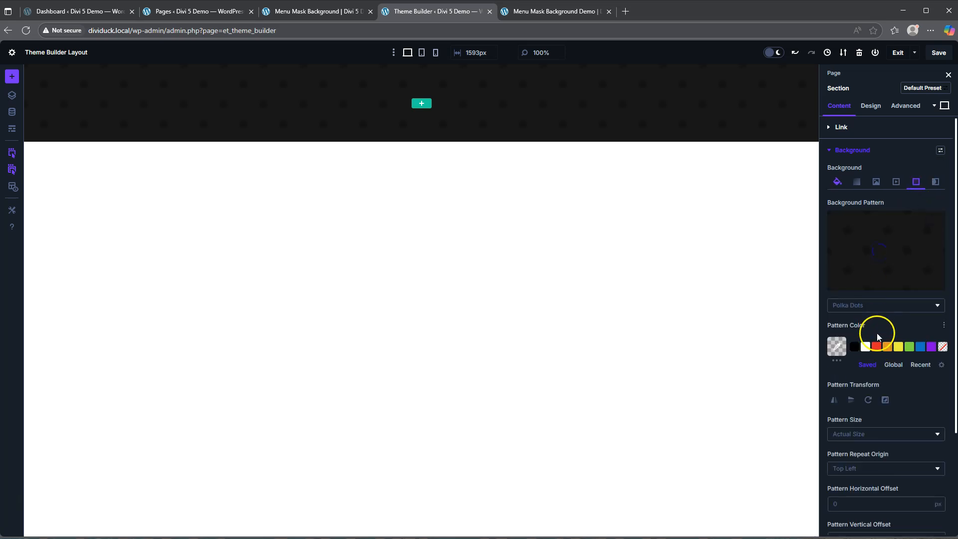
pyautogui.click(881, 305)
pyautogui.click(888, 381)
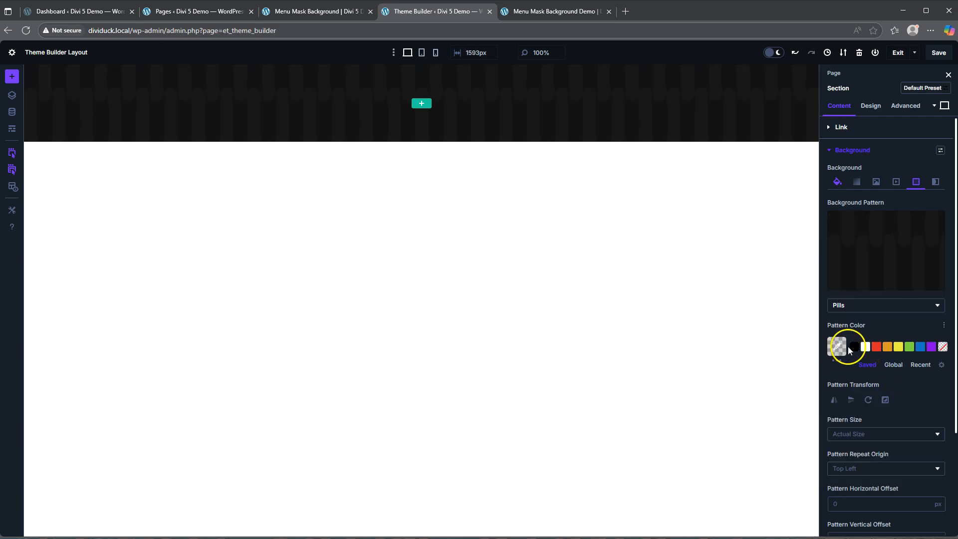
# Set the section's pattern color to white at 10% opacity, rgba(255,255,255,0.1)
pyautogui.click(866, 346)
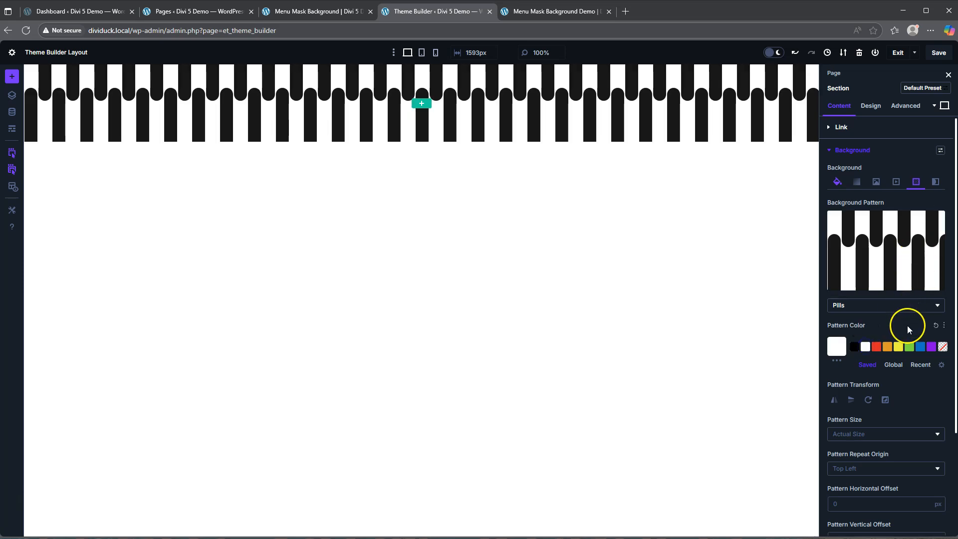
pyautogui.click(837, 346)
pyautogui.moveTo(933, 343); pyautogui.dragTo(932, 397)
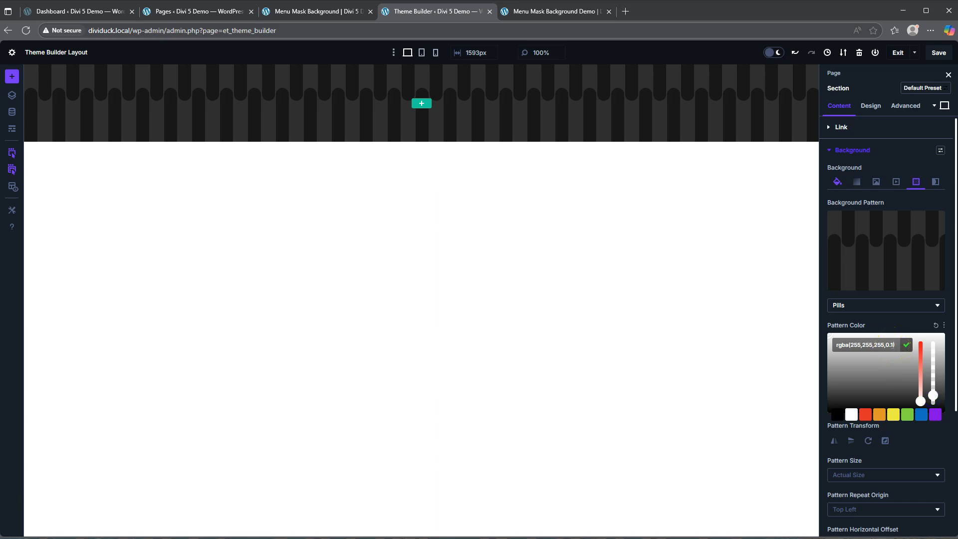
# Set the section's pattern size to Custom Size with a pattern width of 1 px
pyautogui.scroll(-2, 869, 394)
pyautogui.click(865, 382)
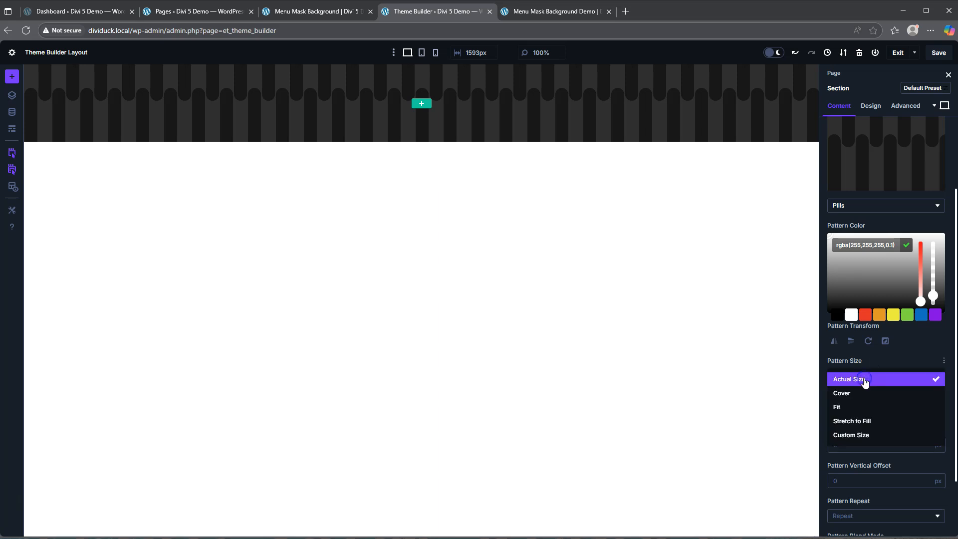
pyautogui.click(856, 435)
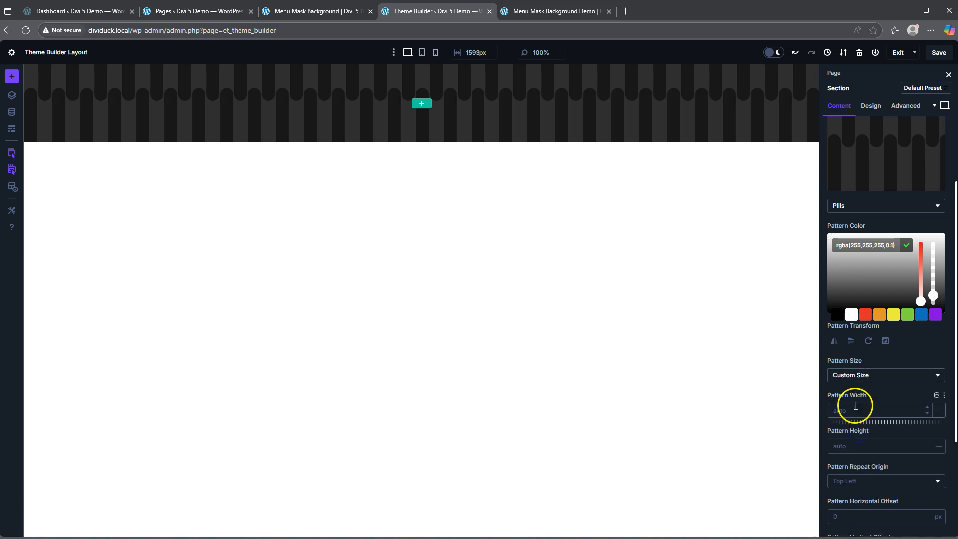
pyautogui.click(856, 412)
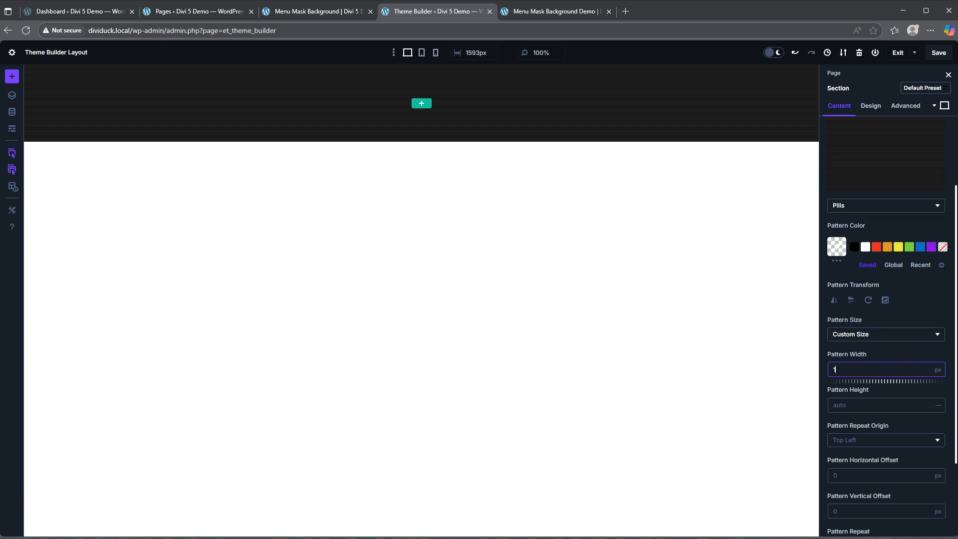
# Set the header section's top and bottom padding to 0 px, with the two values linked
pyautogui.click(871, 106)
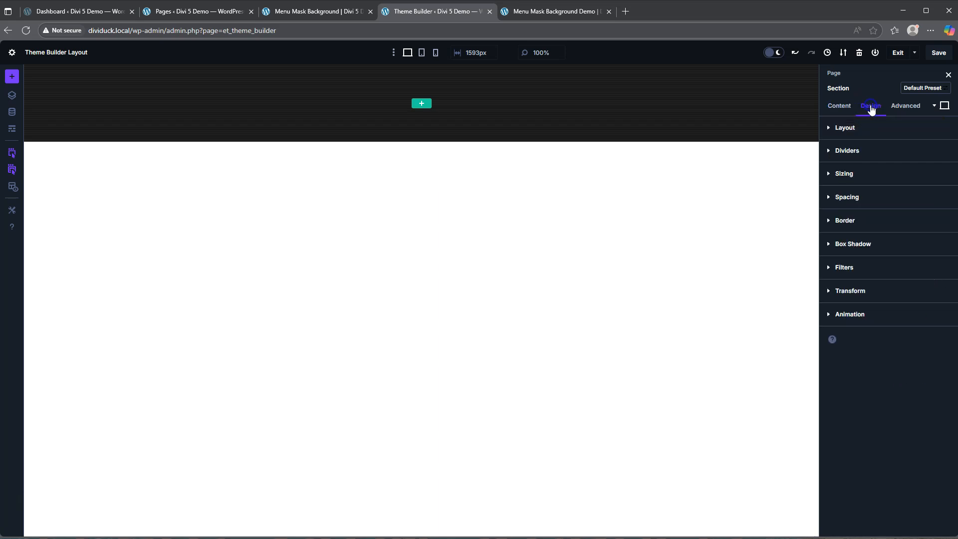
pyautogui.click(849, 197)
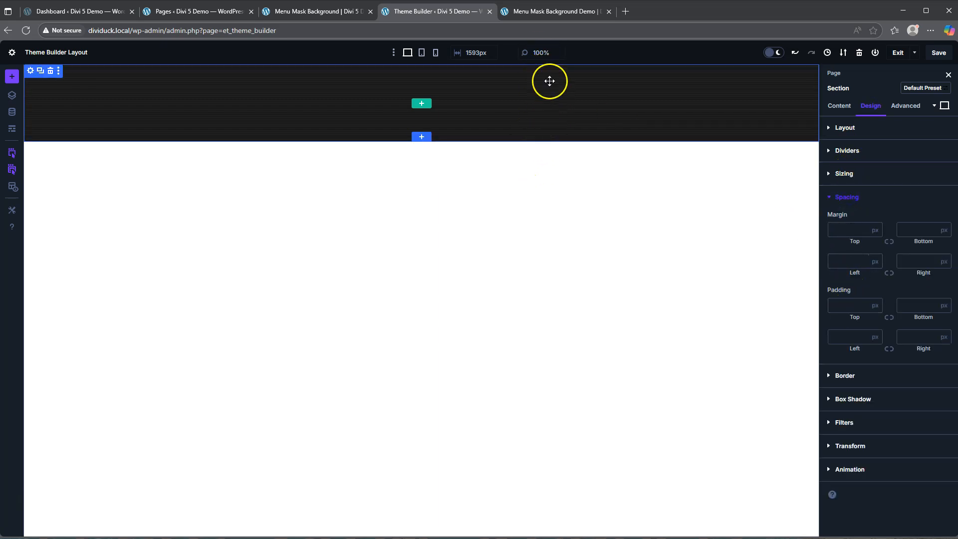
pyautogui.click(847, 307)
pyautogui.write('0')
pyautogui.click(890, 317)
pyautogui.click(897, 320)
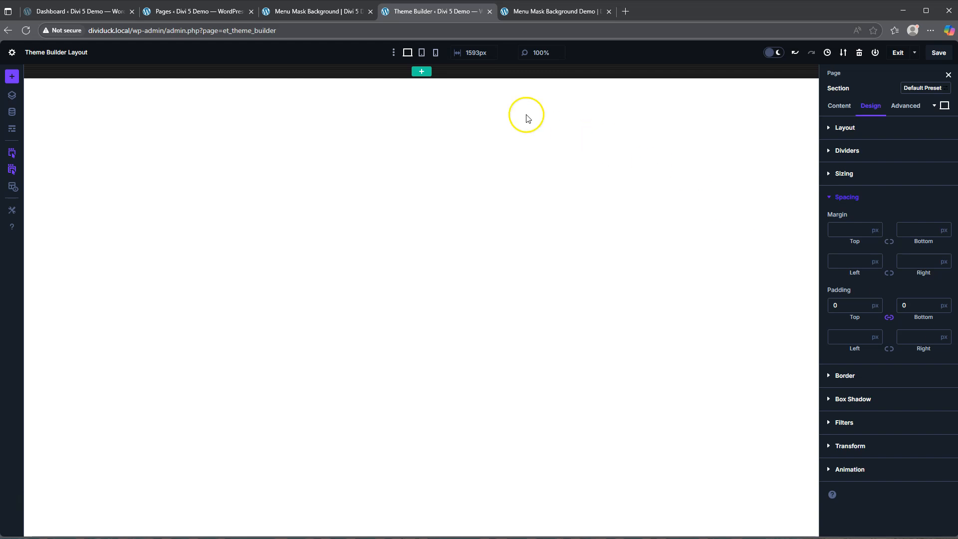
# Insert a two-column row with a three-quarter column and a one-quarter column, after checking the finished Menu Mask Background page
pyautogui.click(422, 71)
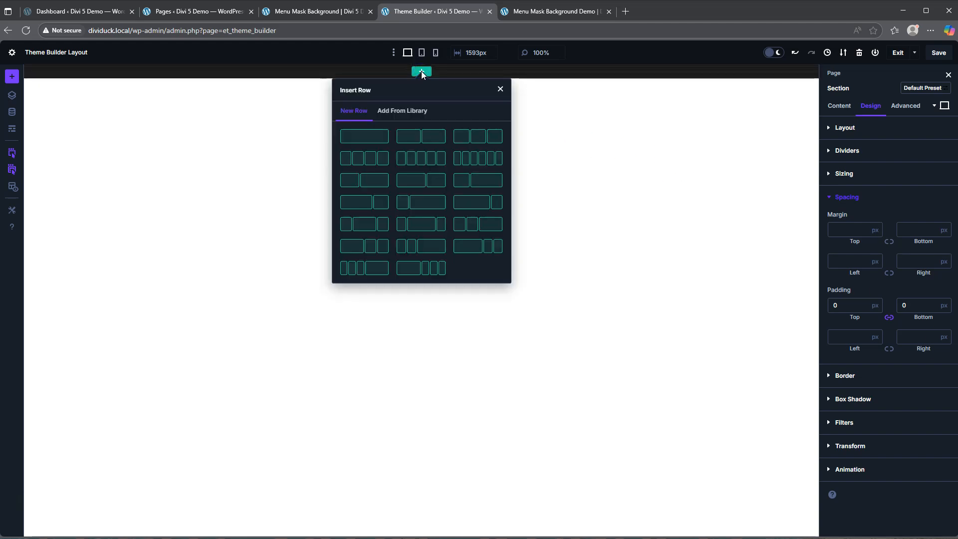
pyautogui.click(311, 13)
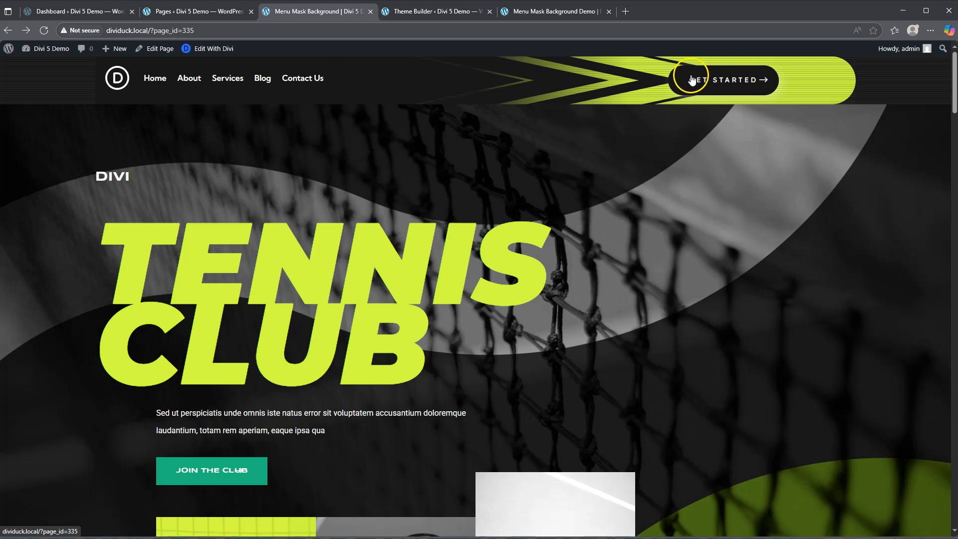
pyautogui.click(423, 16)
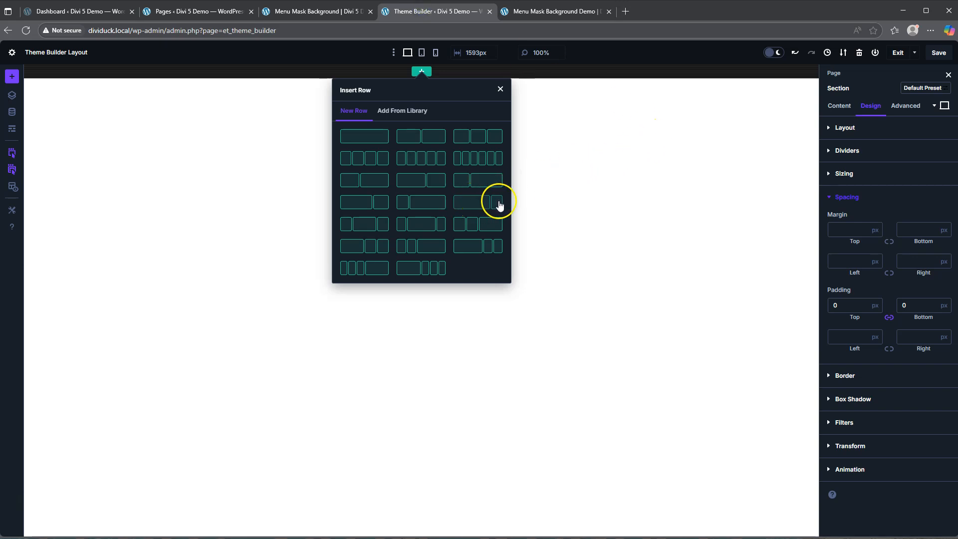
pyautogui.click(477, 204)
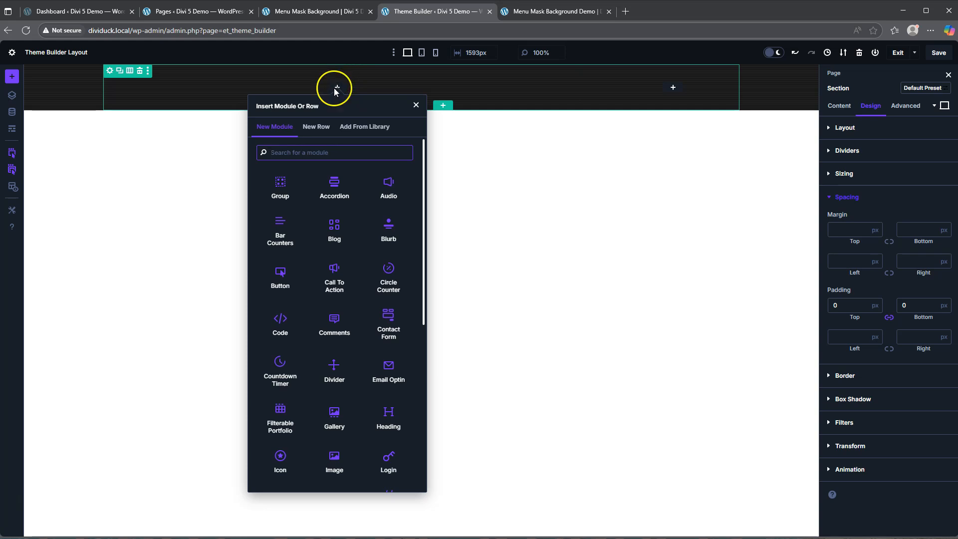
# Add a Menu module to the wide column of the header row
pyautogui.scroll(-1, 350, 309)
pyautogui.scroll(-4, 350, 309)
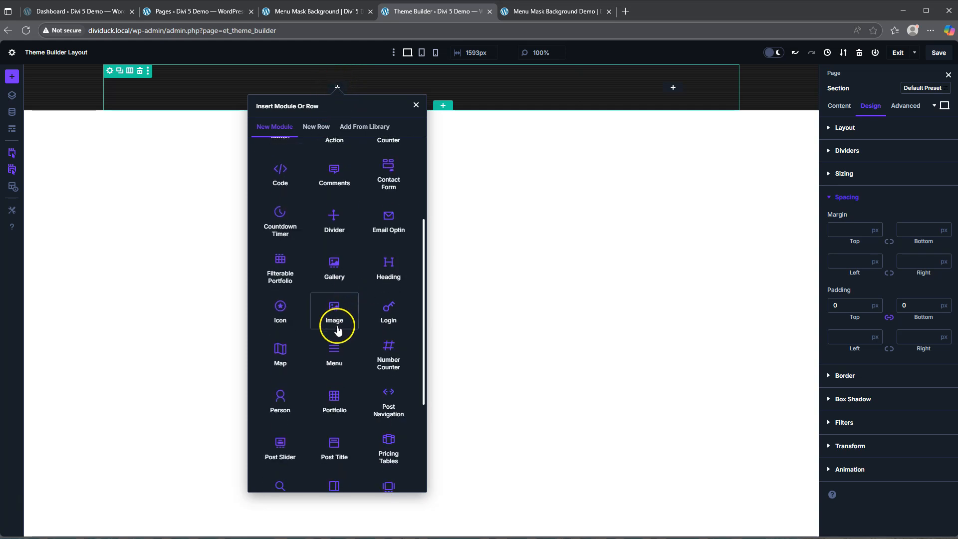
pyautogui.click(334, 354)
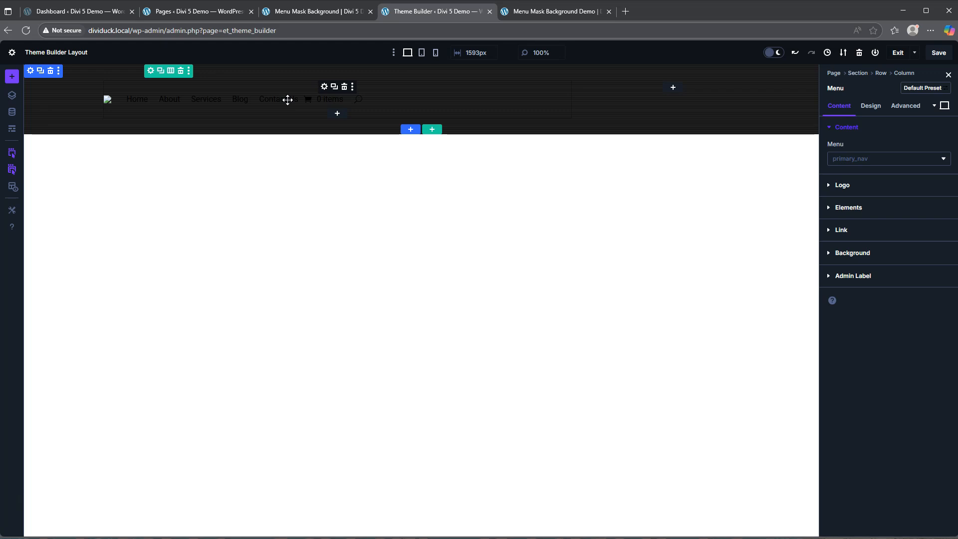
# Set the menu's logo to the image bf_20_tb_11.png from the media library
pyautogui.click(842, 186)
pyautogui.click(880, 221)
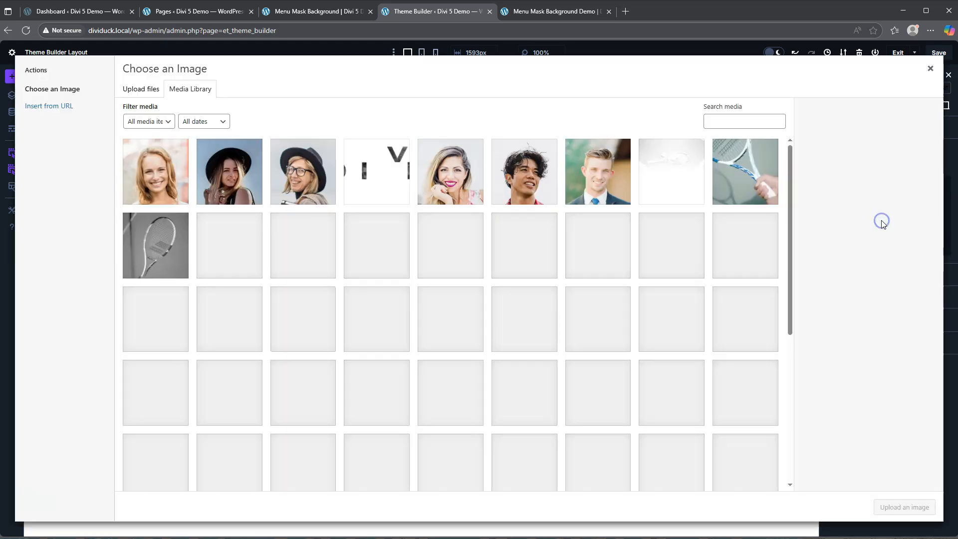
pyautogui.click(149, 395)
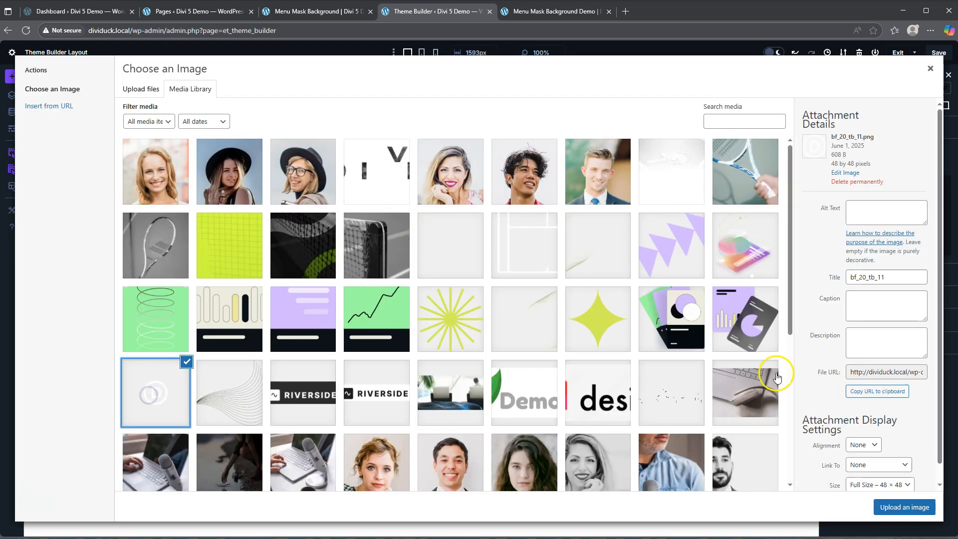
pyautogui.click(913, 507)
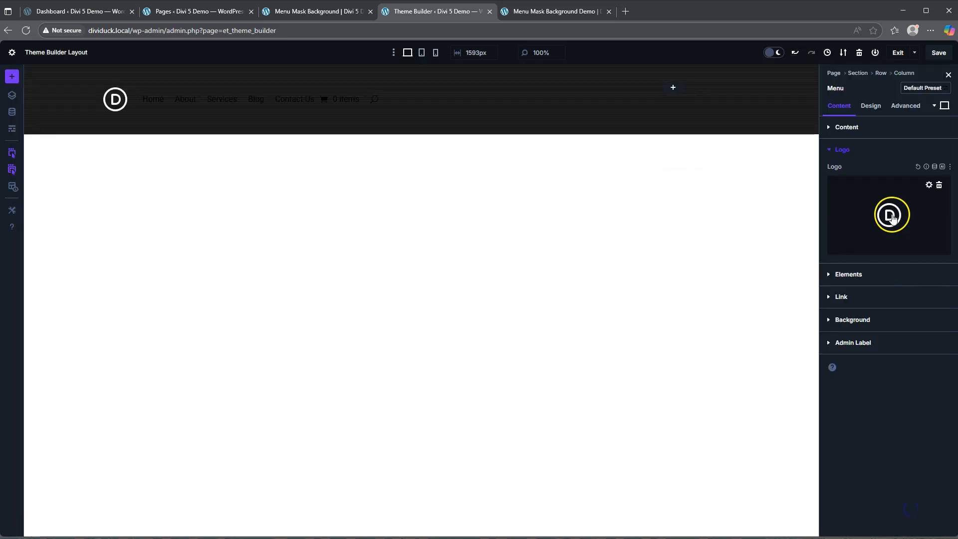
# Save the header layout, exit the builder and save the Theme Builder changes
pyautogui.click(838, 276)
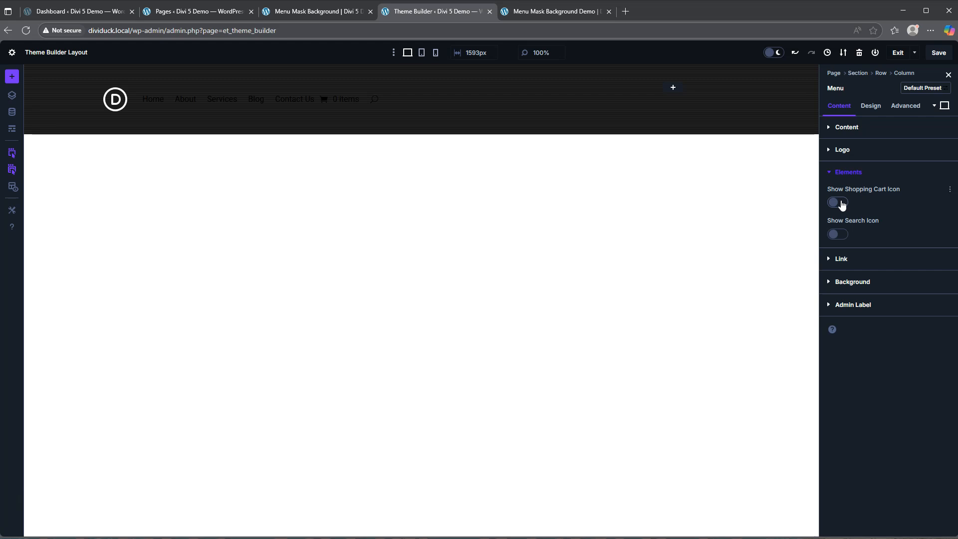
pyautogui.click(940, 54)
pyautogui.click(898, 53)
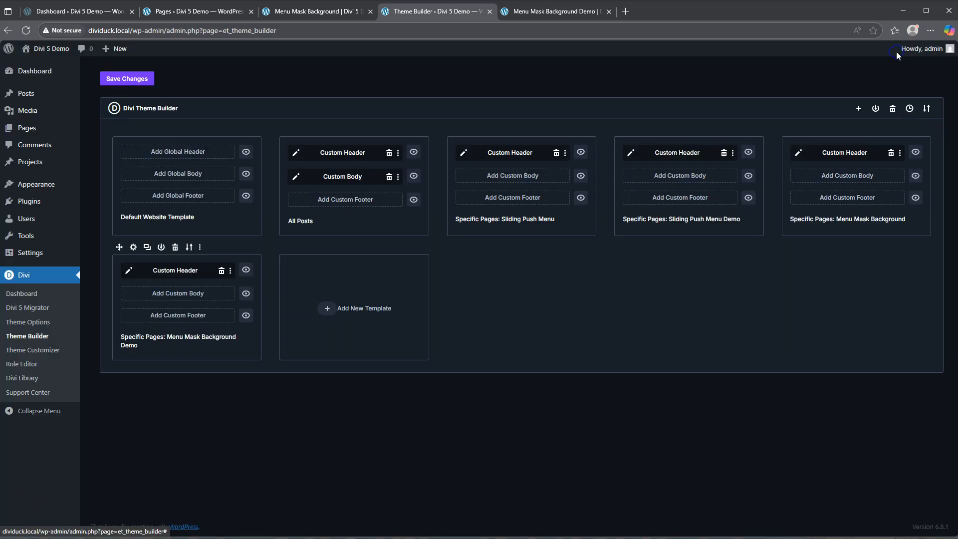
pyautogui.click(128, 79)
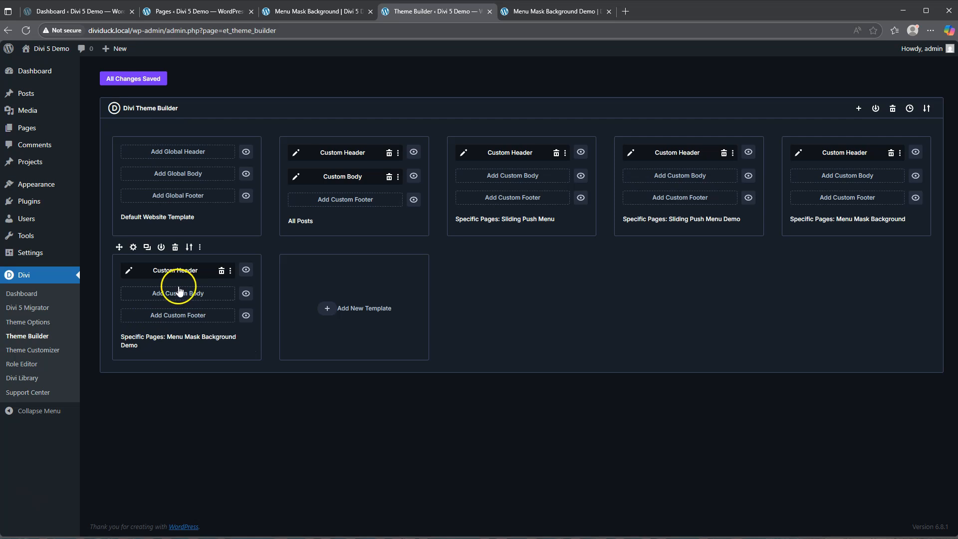
# Reopen the Menu Mask Background Demo template's custom header for editing and reload the demo page to check its header
pyautogui.click(129, 273)
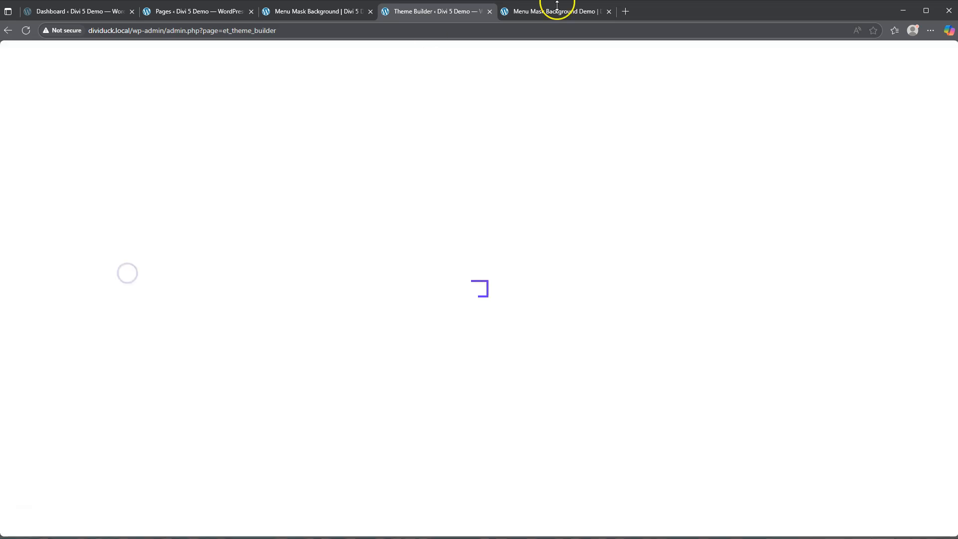
pyautogui.click(553, 11)
pyautogui.click(26, 31)
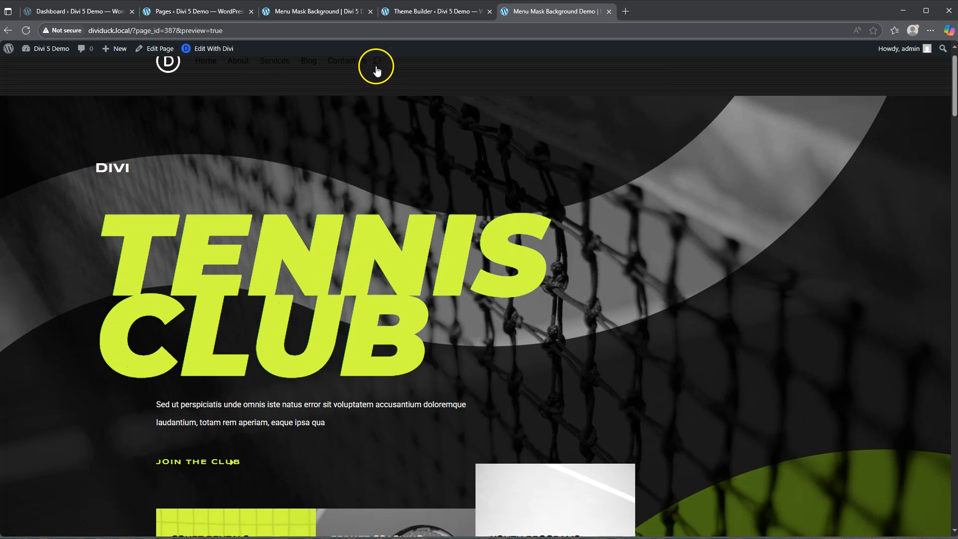
pyautogui.scroll(1, 382, 143)
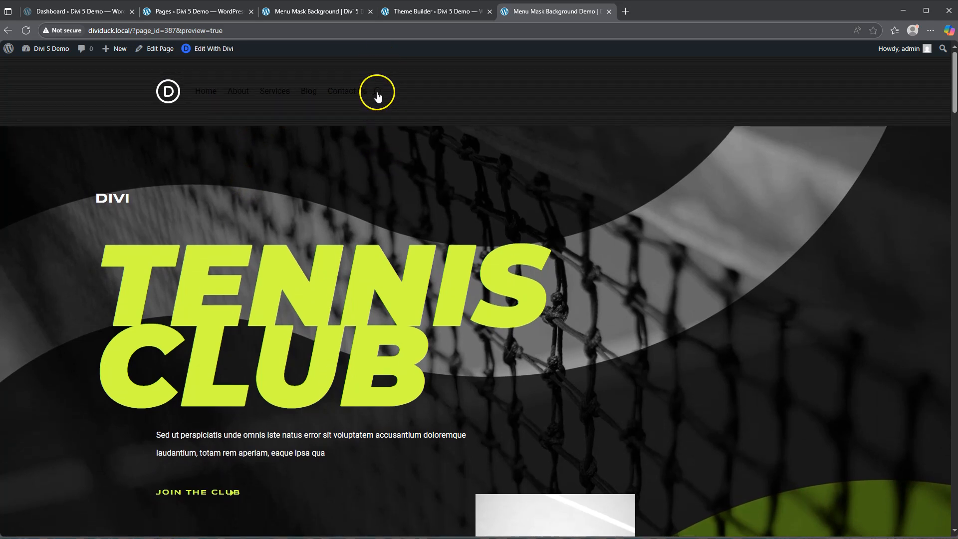
# Turn off the Menu module's shopping cart and search icons in the header layout
pyautogui.click(437, 19)
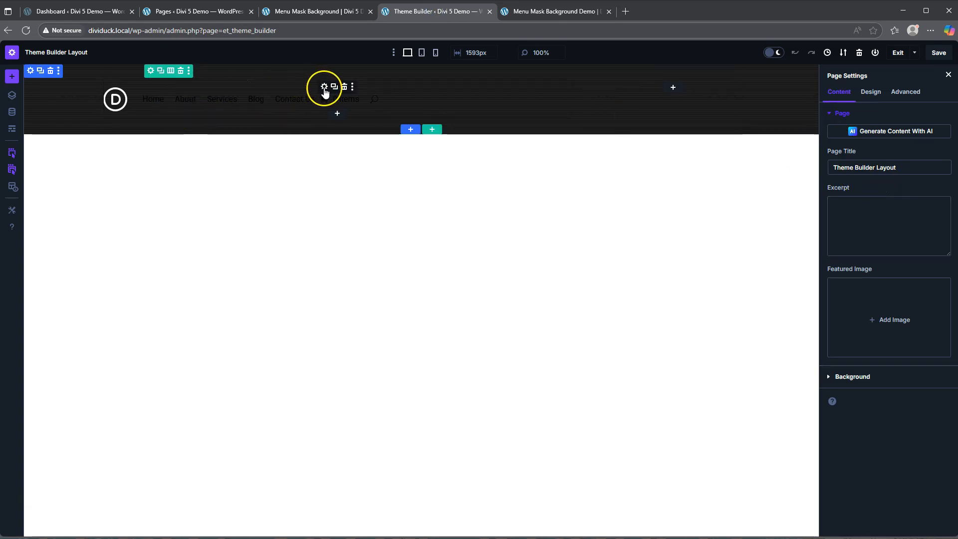
pyautogui.click(325, 88)
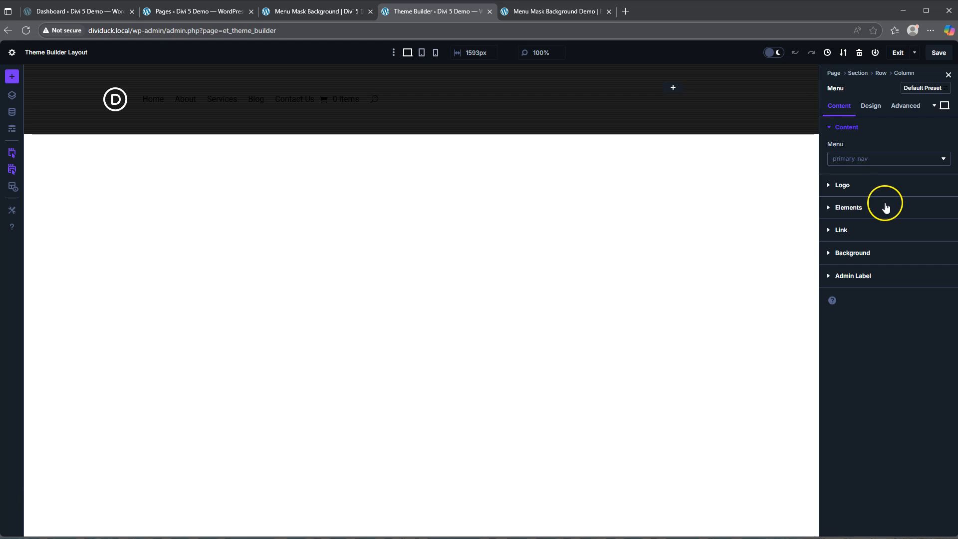
pyautogui.click(846, 207)
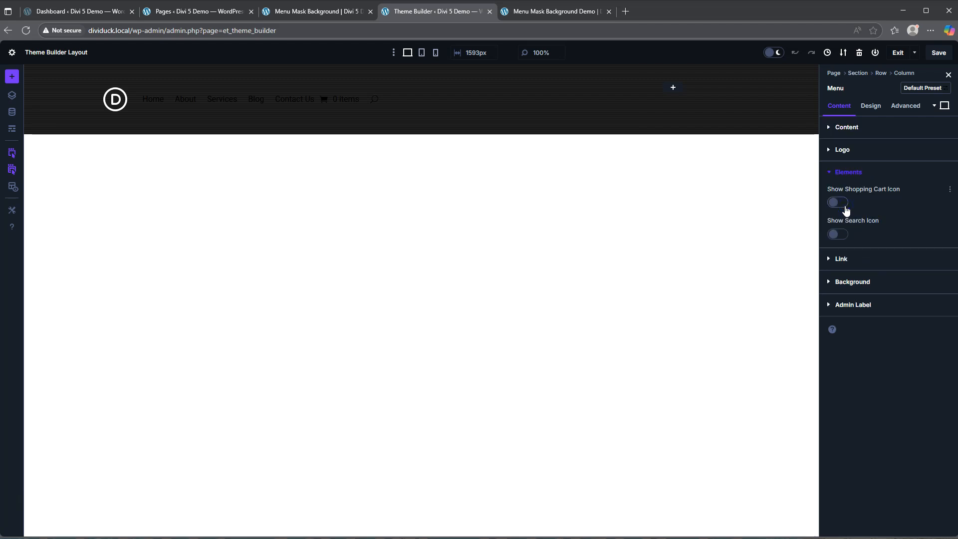
pyautogui.click(839, 203)
pyautogui.click(840, 203)
pyautogui.click(838, 234)
# Save the header layout and reload the demo page to check the menu
pyautogui.click(937, 55)
pyautogui.click(541, 11)
pyautogui.click(26, 30)
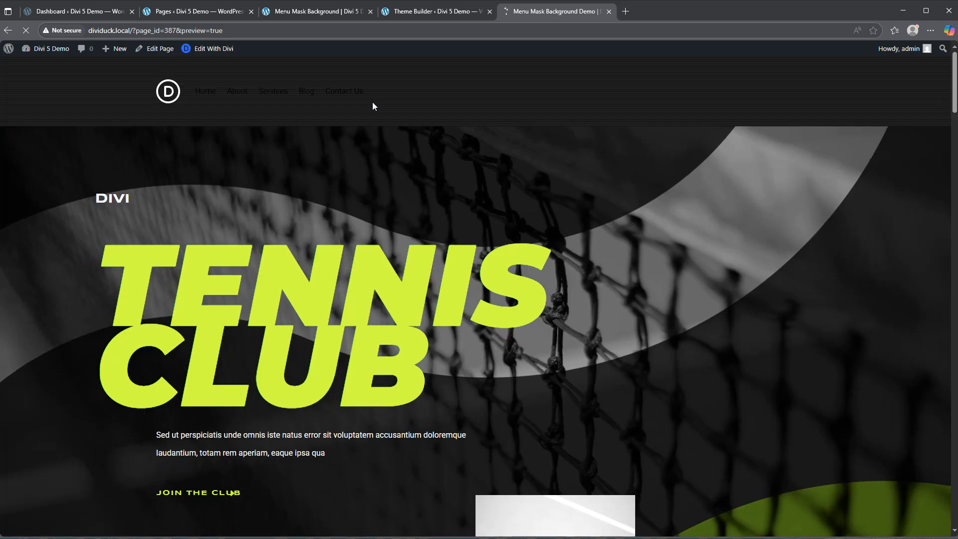
pyautogui.click(376, 90)
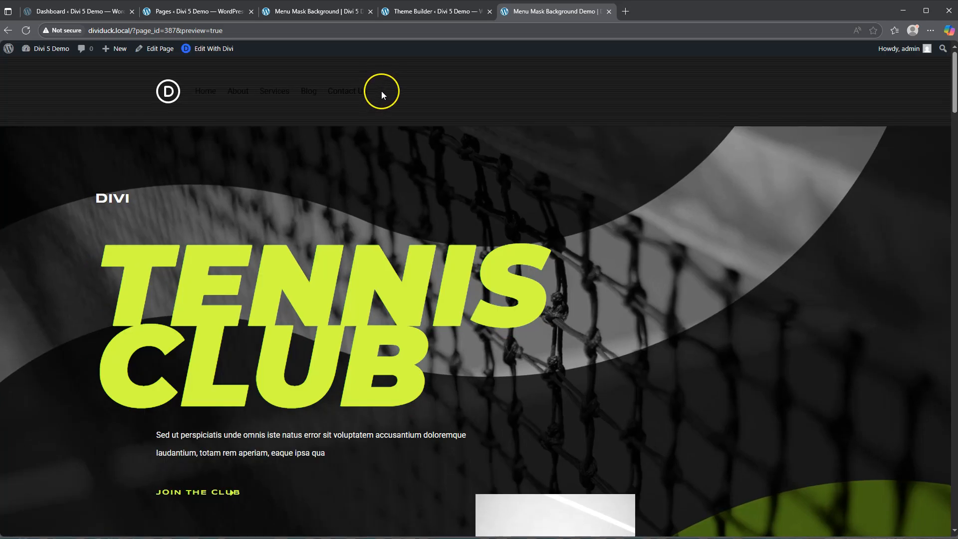
# Return to the Theme Builder header layout and set the Menu module's text color to white
pyautogui.click(428, 13)
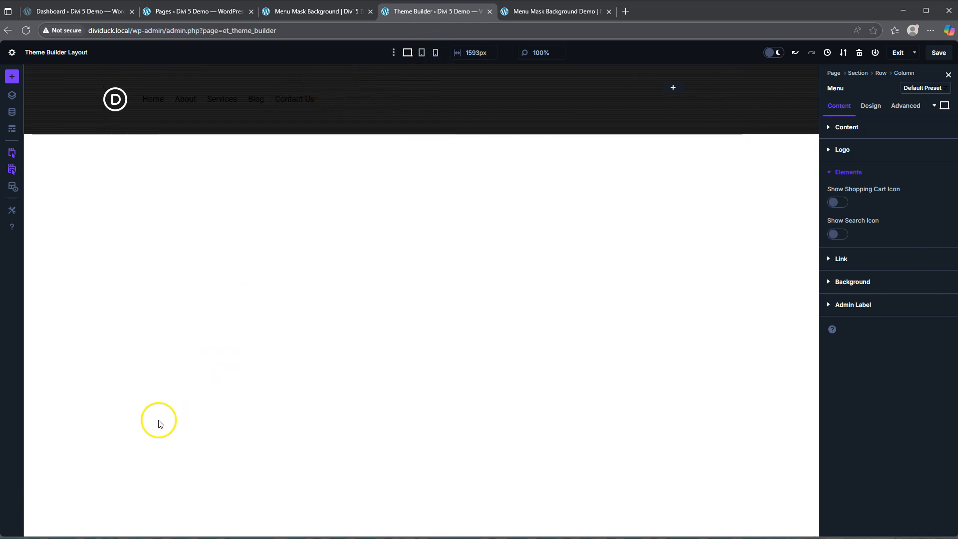
pyautogui.click(870, 108)
pyautogui.click(852, 151)
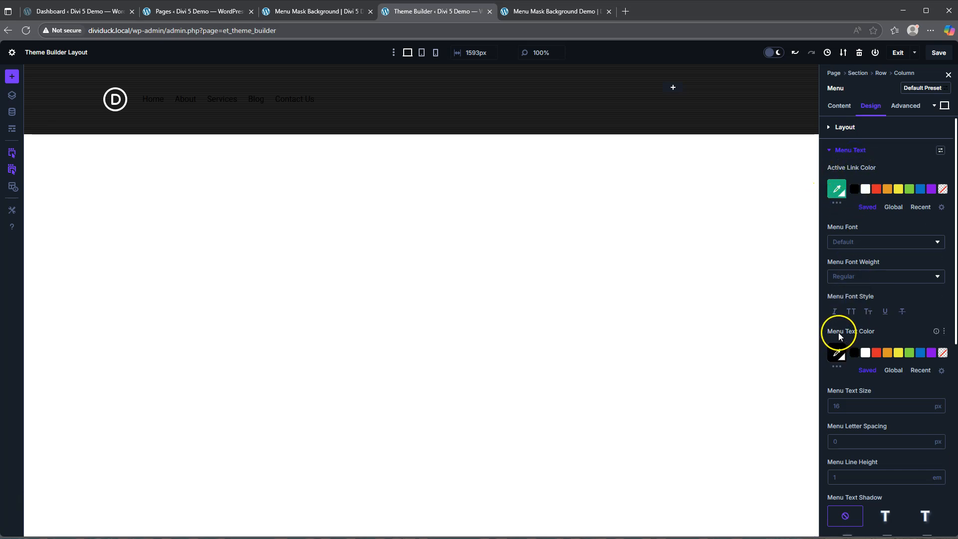
pyautogui.click(866, 354)
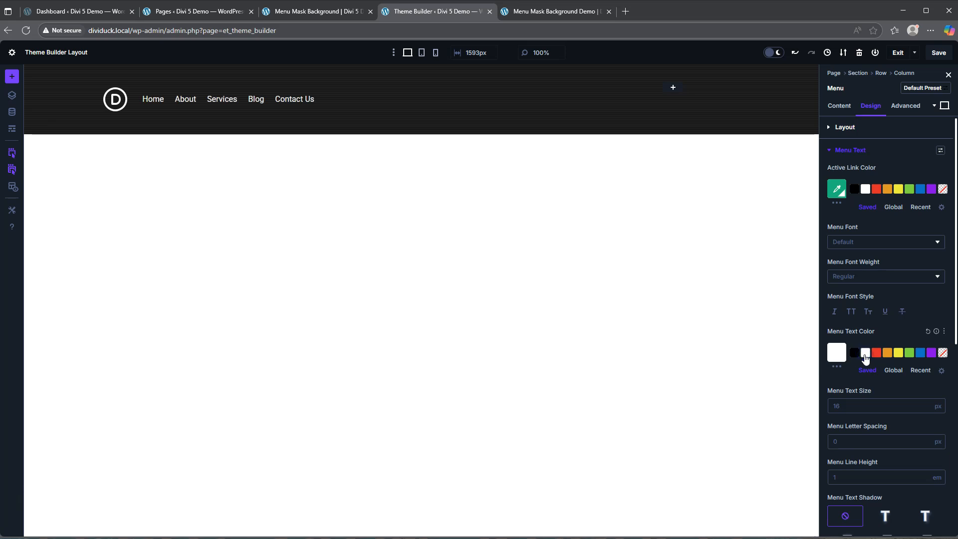
# Set the menu text font to Kumbh Sans with the Semi Bold weight
pyautogui.click(869, 241)
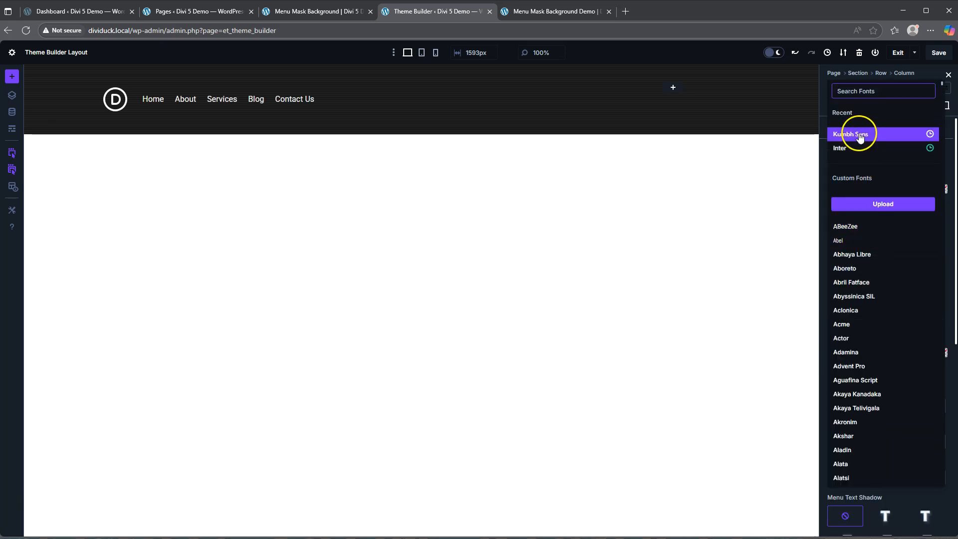
pyautogui.click(858, 134)
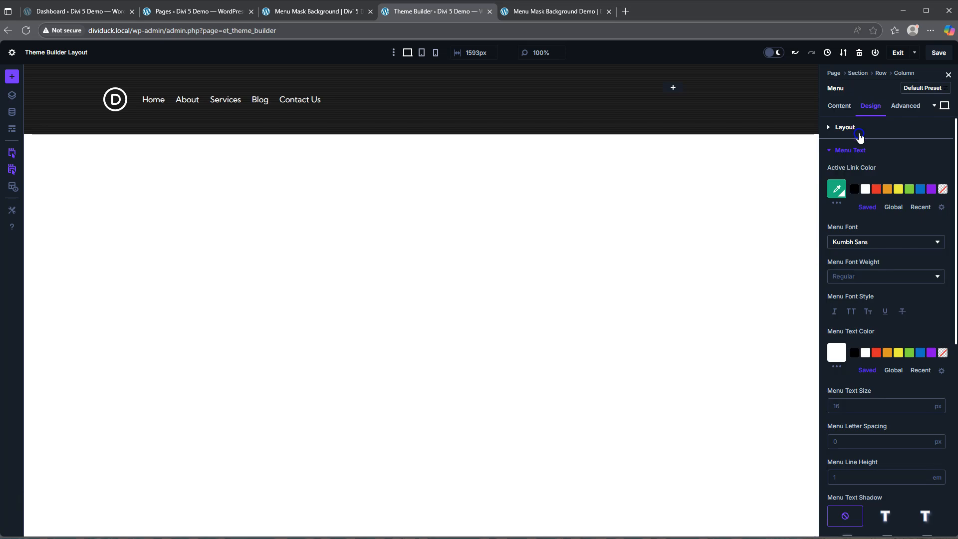
pyautogui.click(860, 278)
pyautogui.click(861, 415)
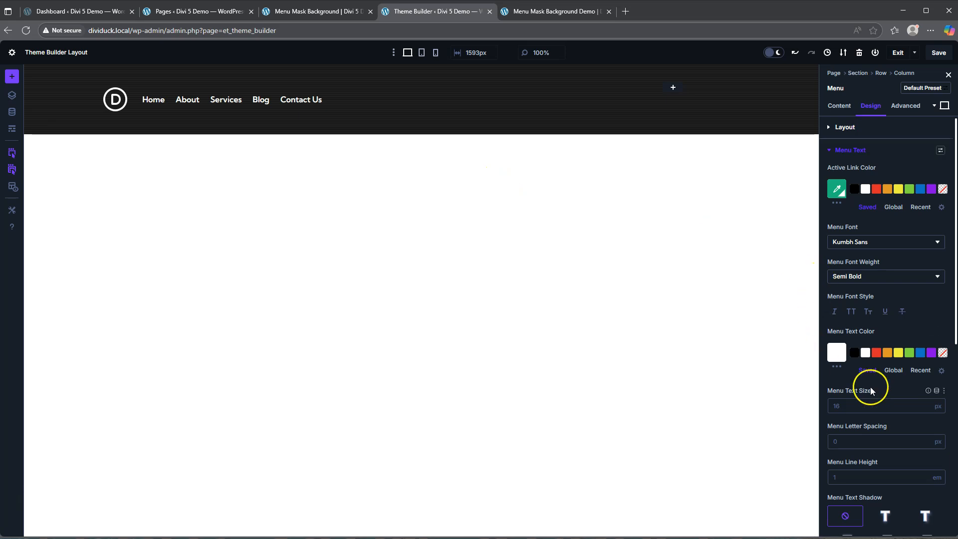
pyautogui.scroll(-4, 870, 386)
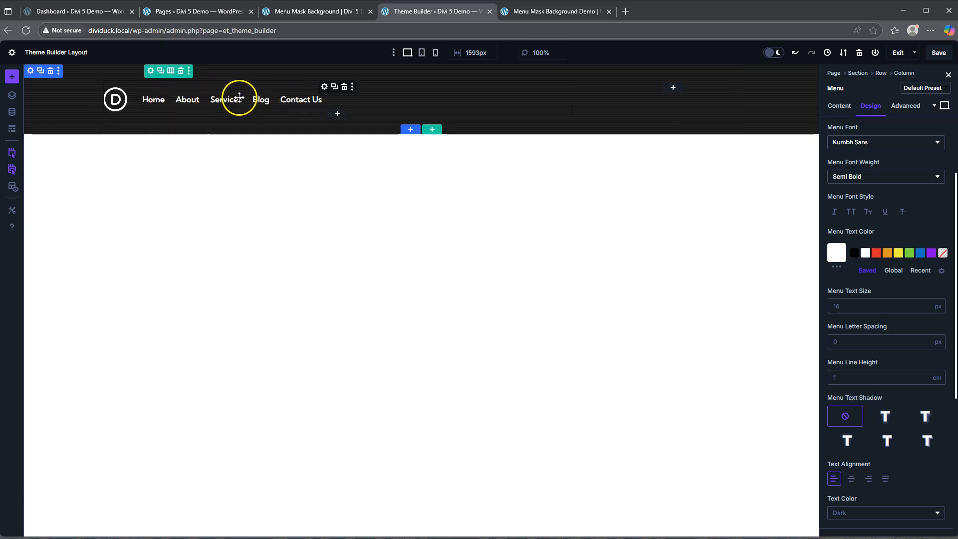
# Inspect the Tennis Club heading on the demo page, copy its hex color D5FF00 and return to the Theme Builder
pyautogui.click(551, 11)
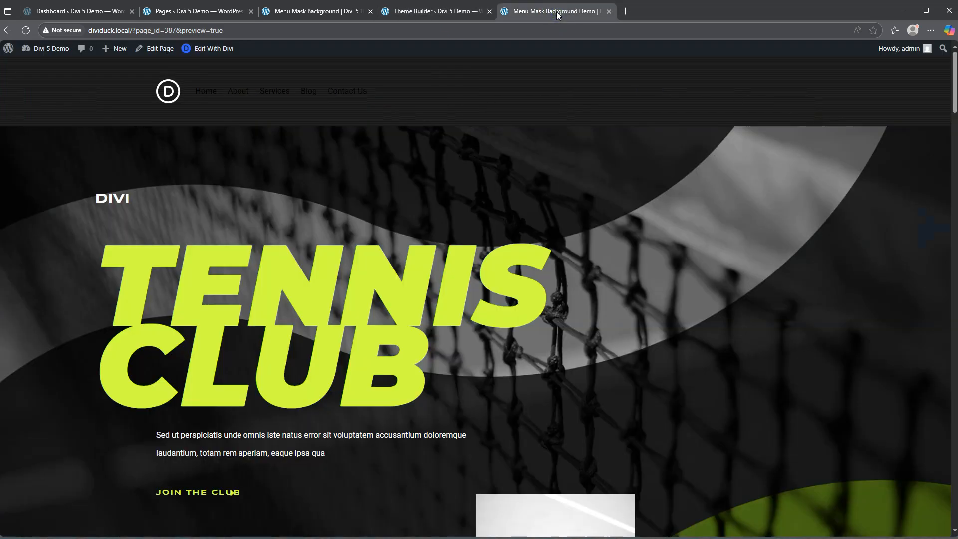
pyautogui.rightClick(365, 274)
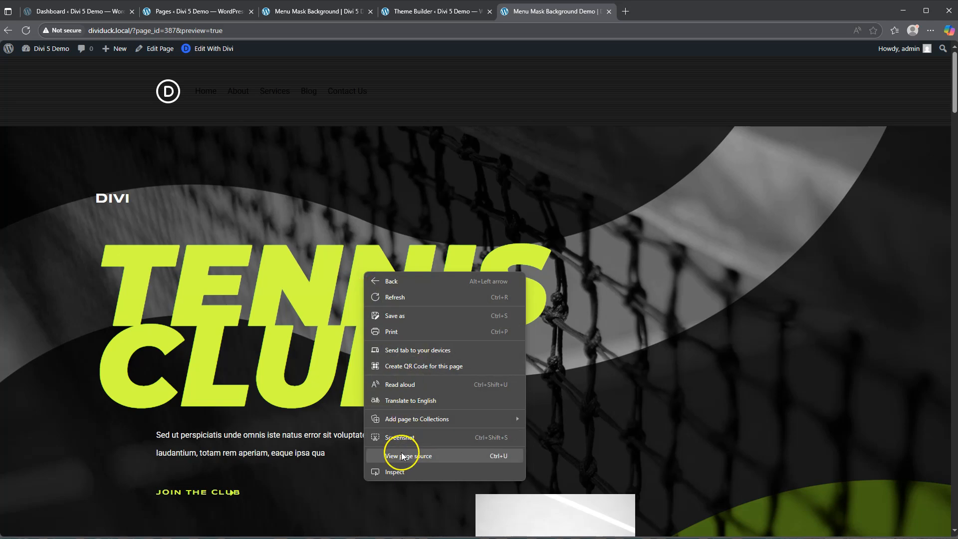
pyautogui.click(401, 473)
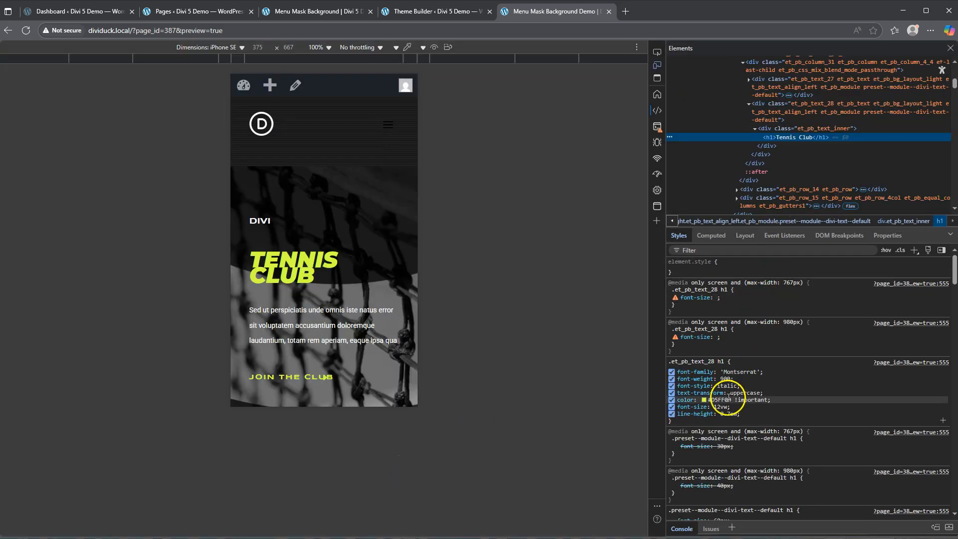
pyautogui.click(718, 400)
pyautogui.click(716, 400)
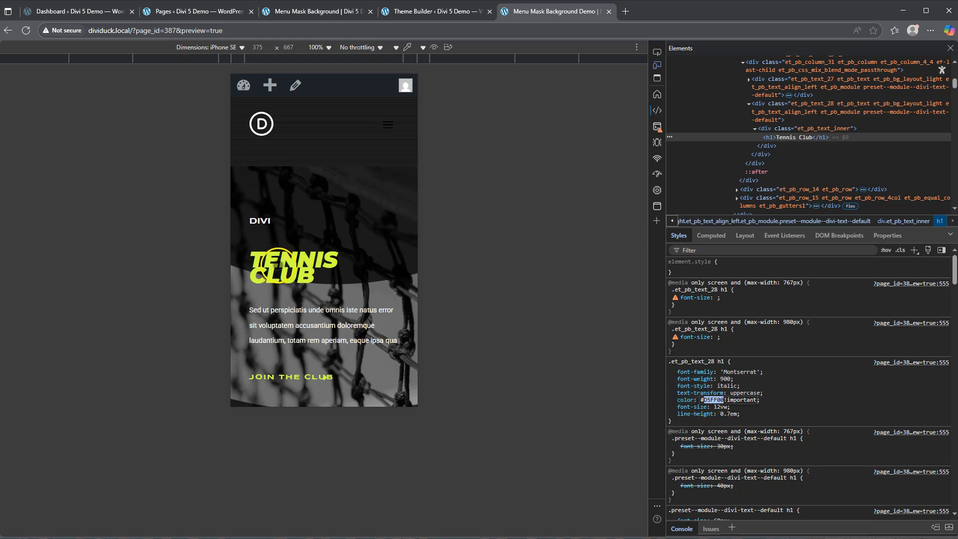
pyautogui.click(418, 11)
pyautogui.click(836, 253)
pyautogui.click(845, 248)
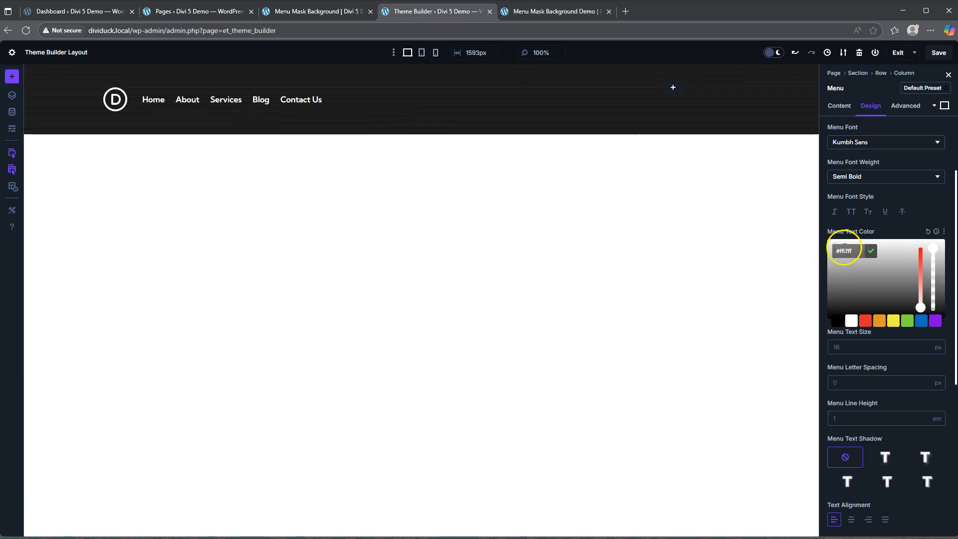
pyautogui.click(895, 229)
pyautogui.click(869, 232)
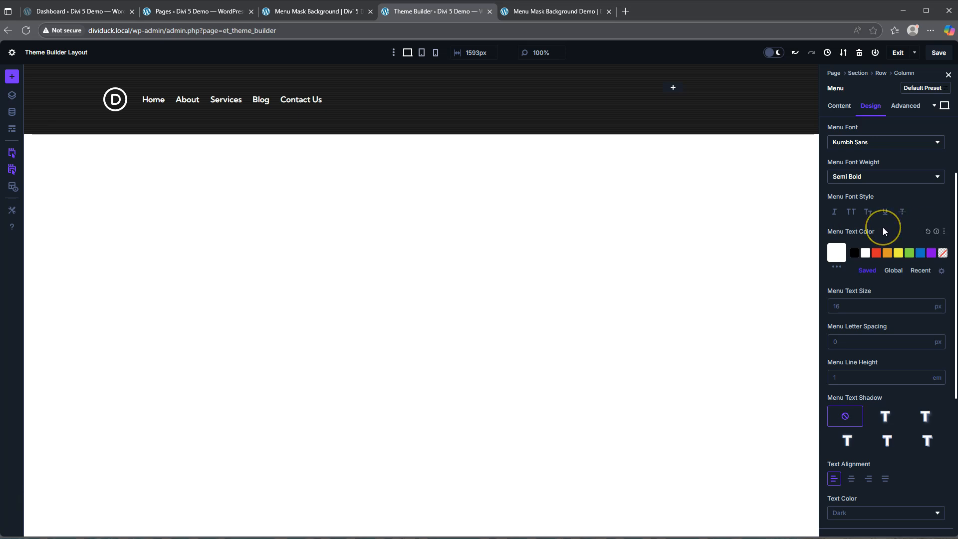
# Set the Menu module's text color to #d5ff00 for the hover state
pyautogui.click(945, 105)
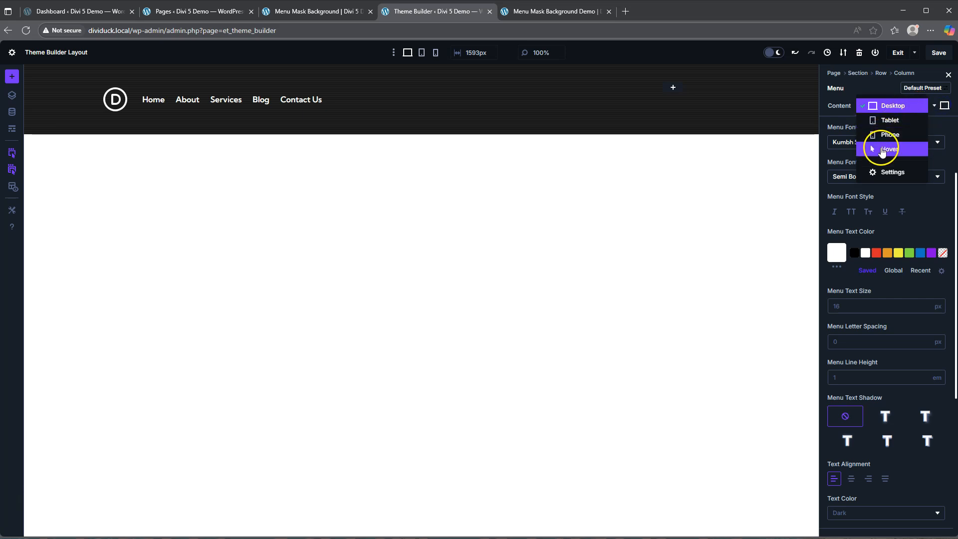
pyautogui.click(882, 150)
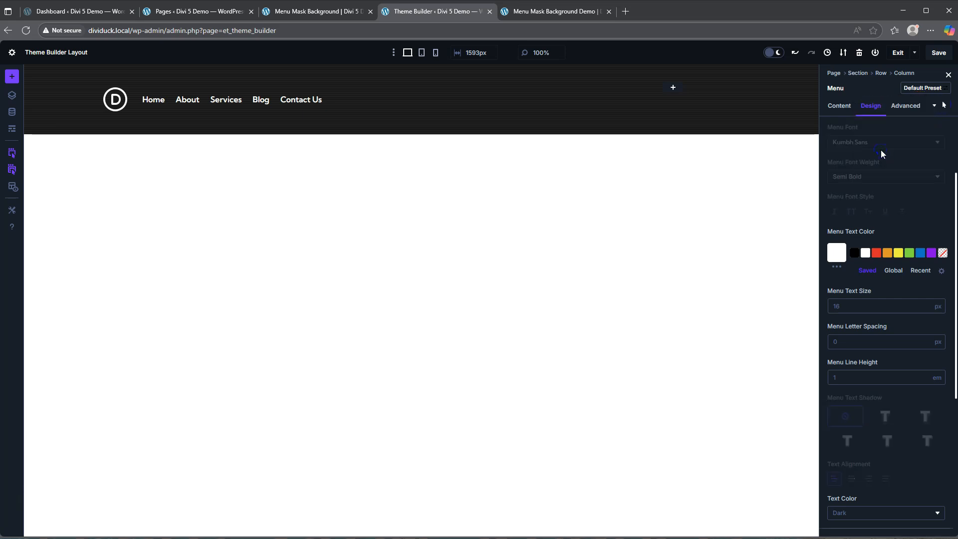
pyautogui.scroll(2, 858, 250)
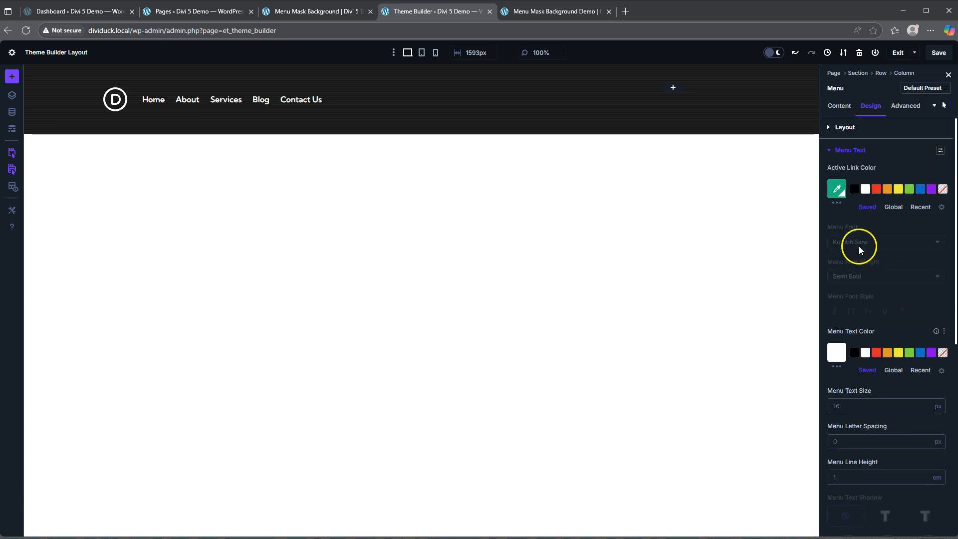
pyautogui.click(837, 354)
pyautogui.moveTo(856, 353); pyautogui.dragTo(821, 352)
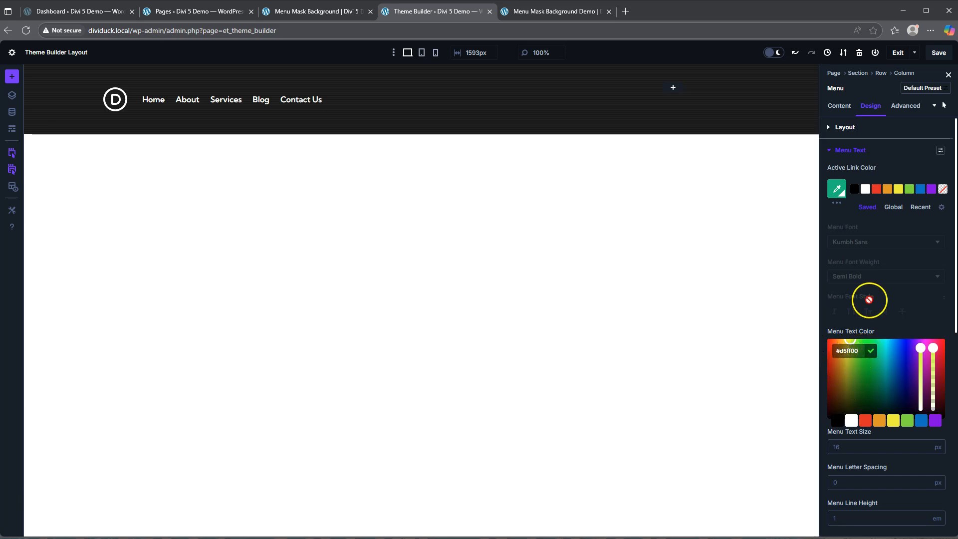
pyautogui.click(875, 245)
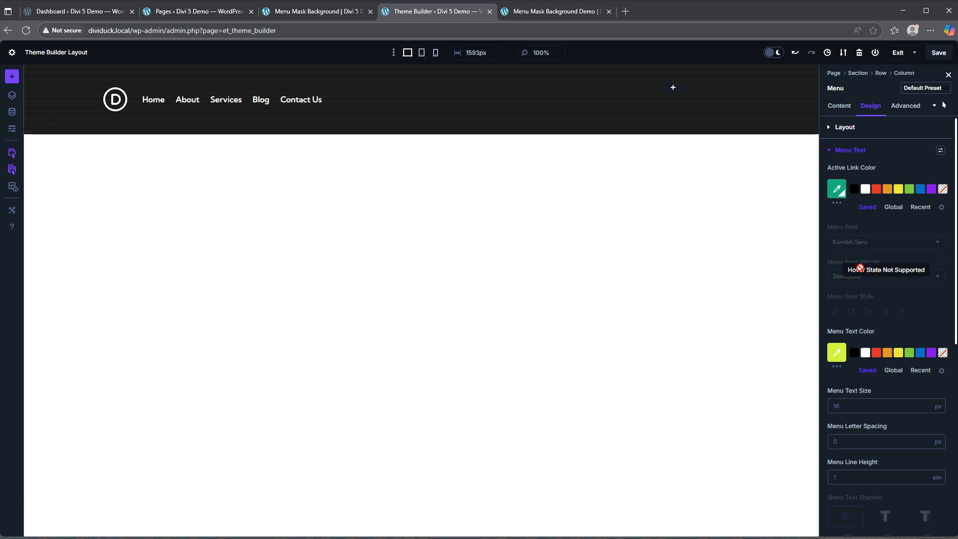
pyautogui.scroll(-7, 860, 268)
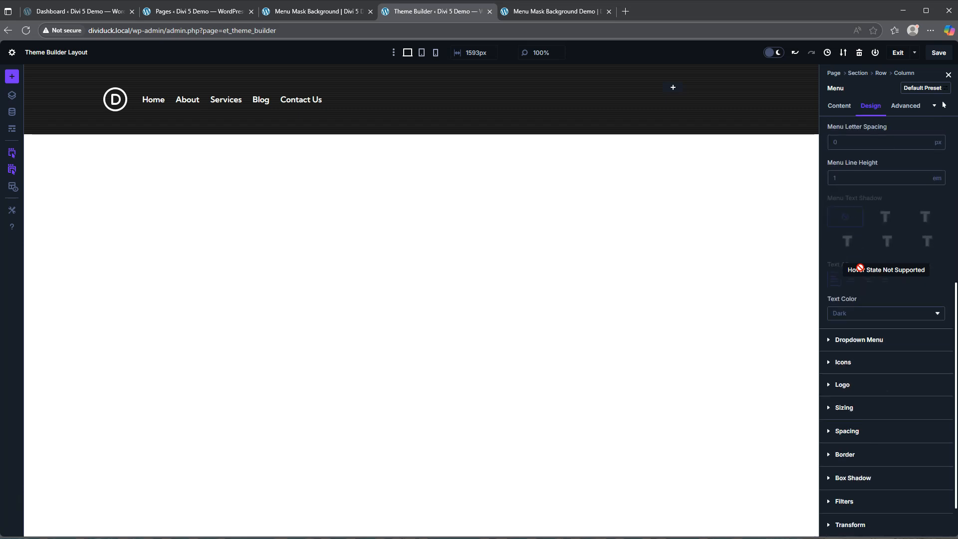
pyautogui.click(943, 88)
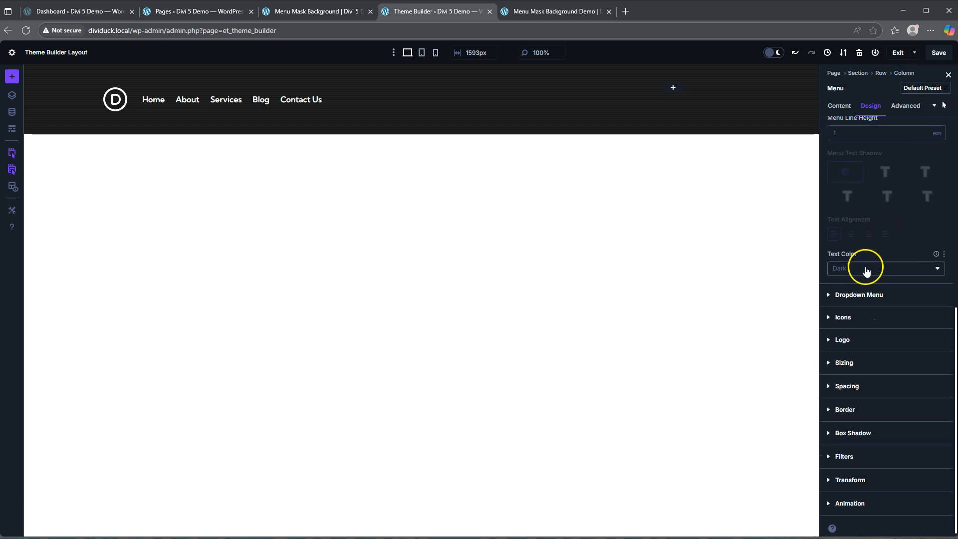
pyautogui.click(855, 295)
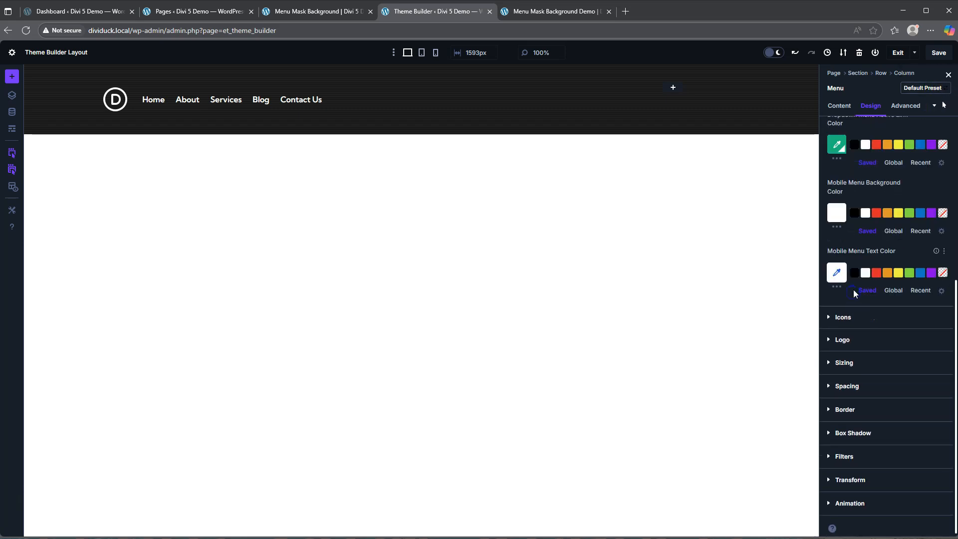
pyautogui.click(855, 339)
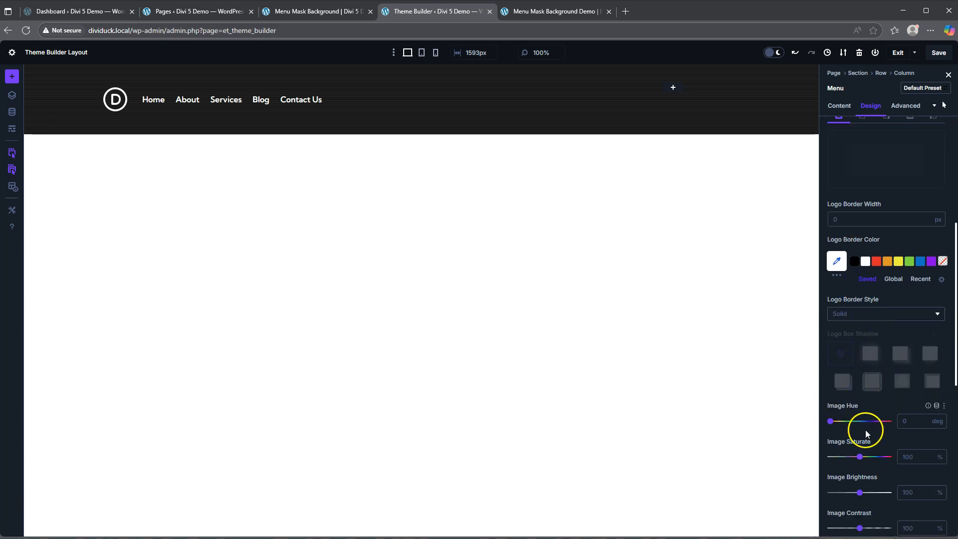
pyautogui.scroll(5, 869, 399)
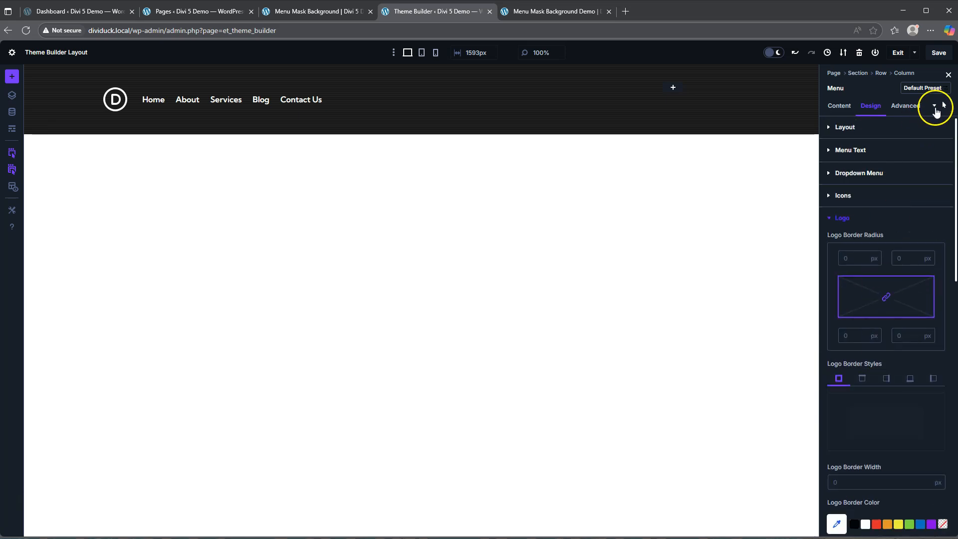
pyautogui.click(865, 154)
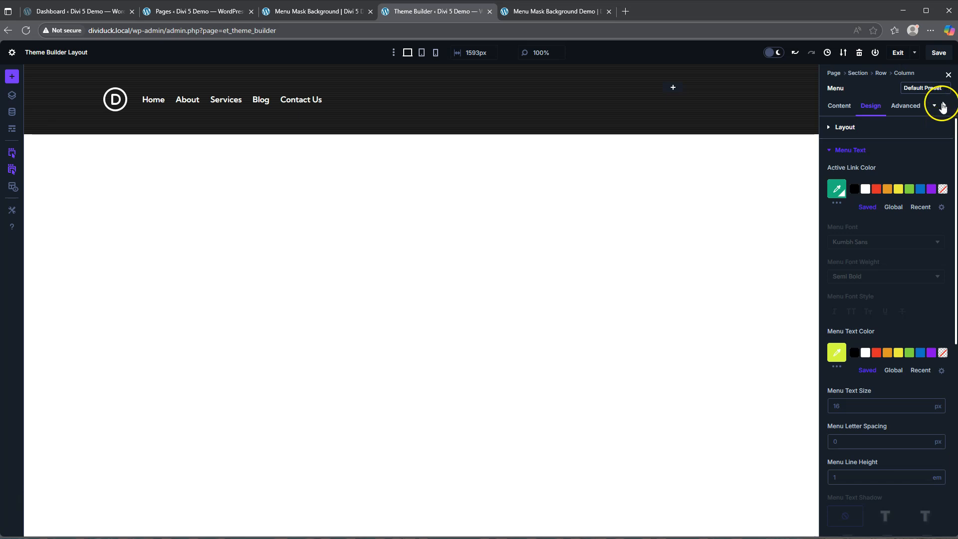
# Return the Menu module settings to the desktop state and save the header layout
pyautogui.click(943, 105)
pyautogui.click(893, 75)
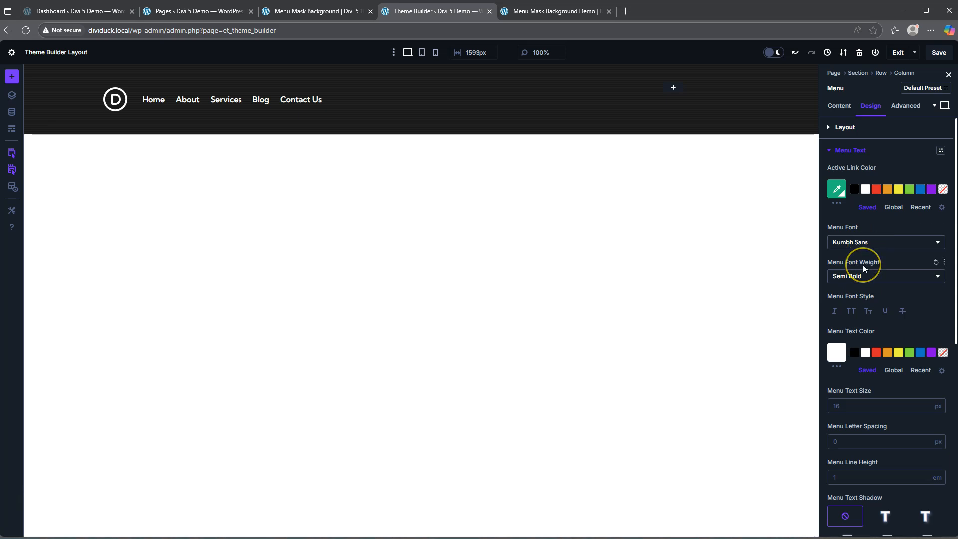
pyautogui.click(939, 53)
# Close the inspector on the demo page and reload the page to check the restyled menu
pyautogui.click(564, 11)
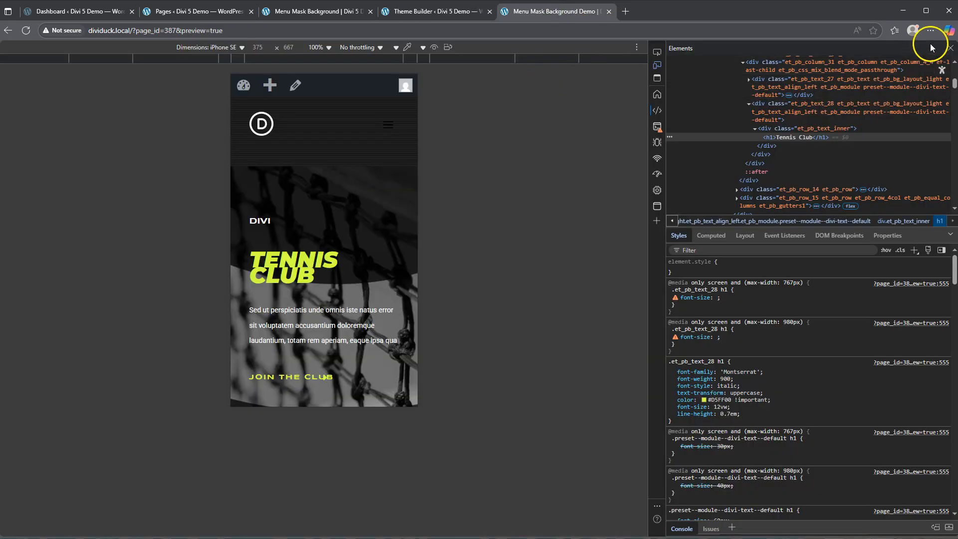
pyautogui.click(950, 48)
pyautogui.click(26, 31)
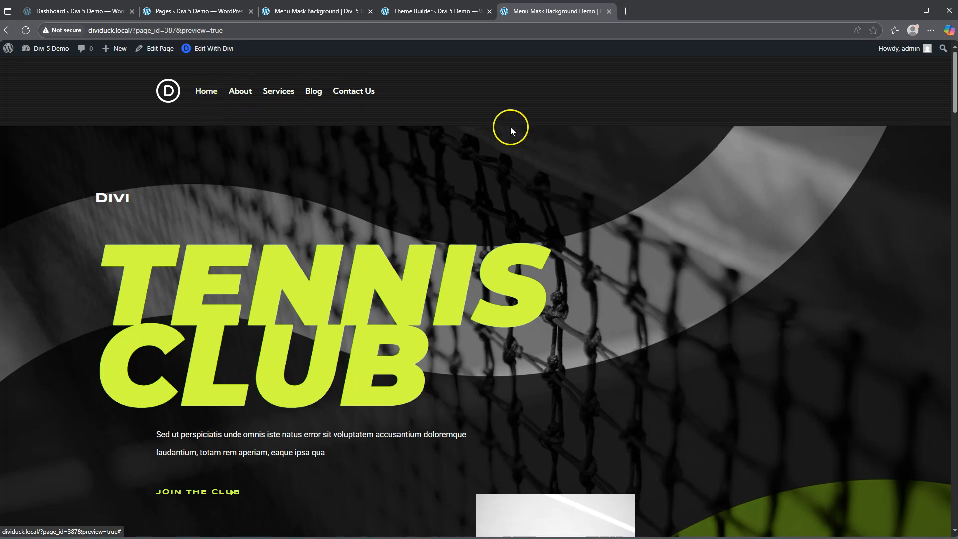
# Add a Button module to the empty column beside the menu in the header layout
pyautogui.click(427, 13)
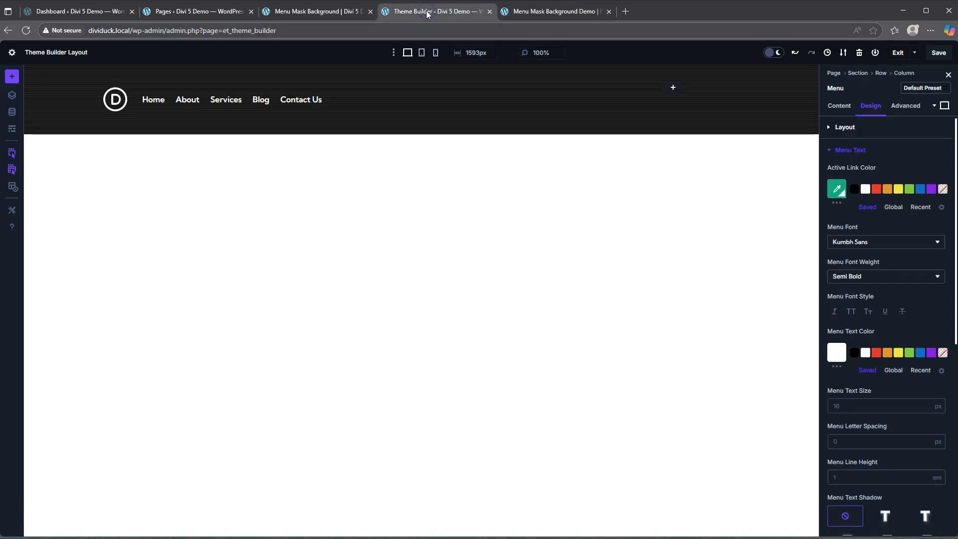
pyautogui.click(673, 90)
pyautogui.click(632, 284)
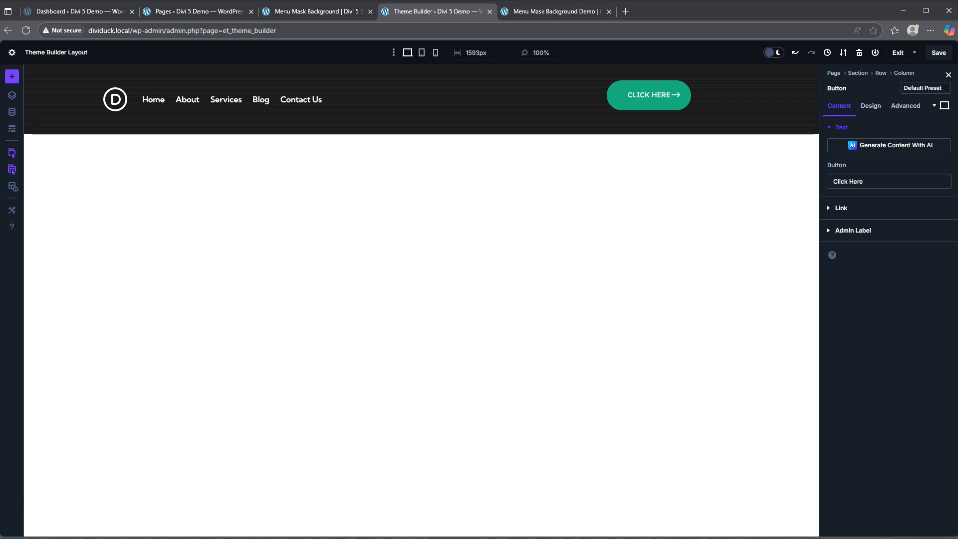
# Set the button's text to "Get Started" and open its link settings
pyautogui.moveTo(651, 104)
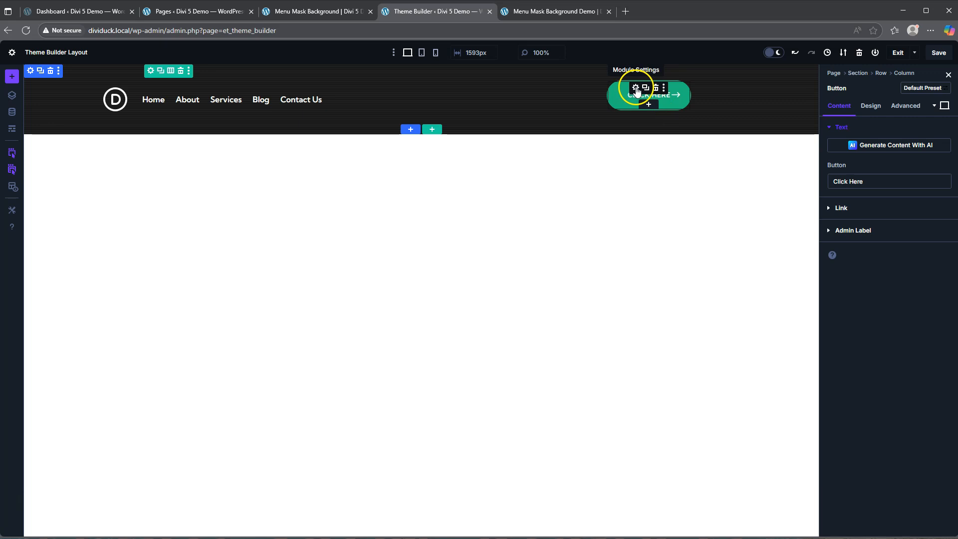
pyautogui.click(875, 181)
pyautogui.moveTo(876, 181); pyautogui.dragTo(801, 183)
pyautogui.write('G')
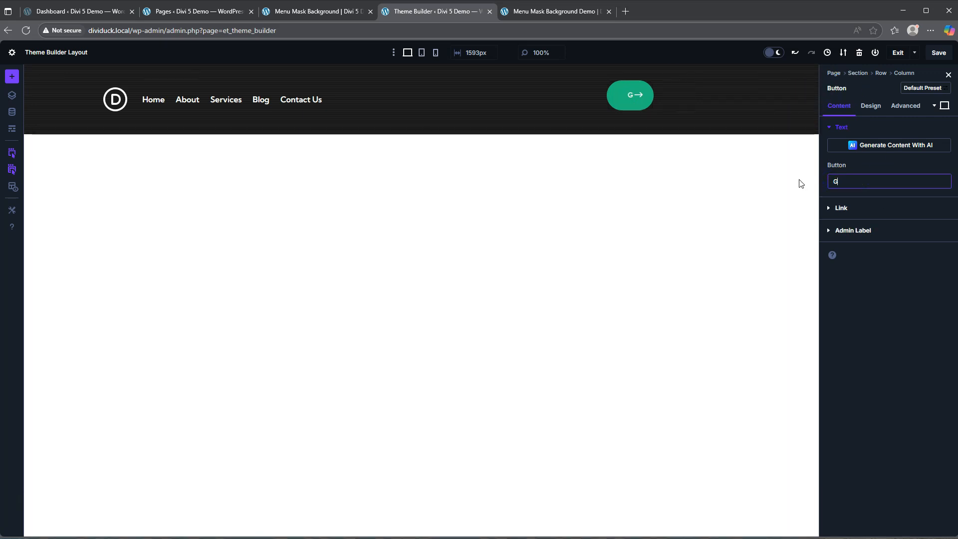
pyautogui.write('et Started')
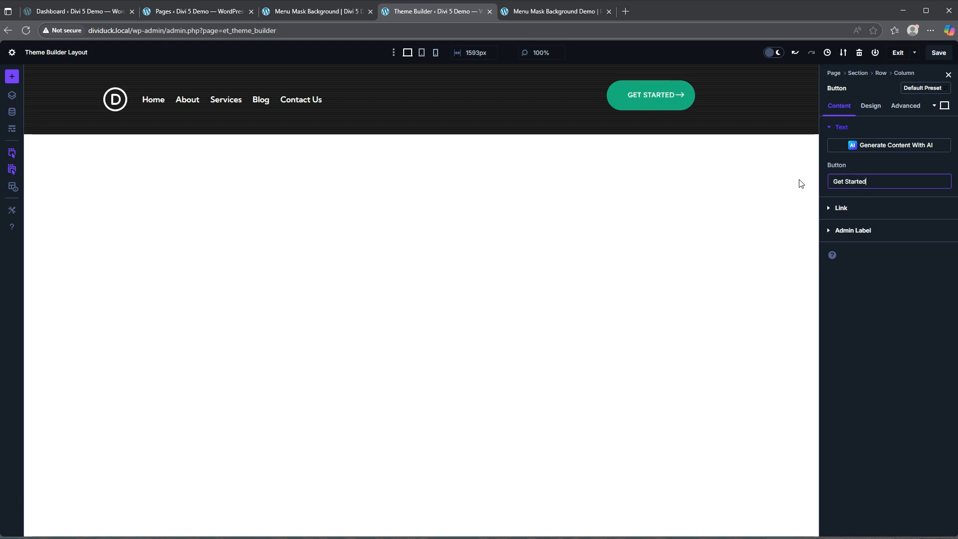
pyautogui.click(839, 207)
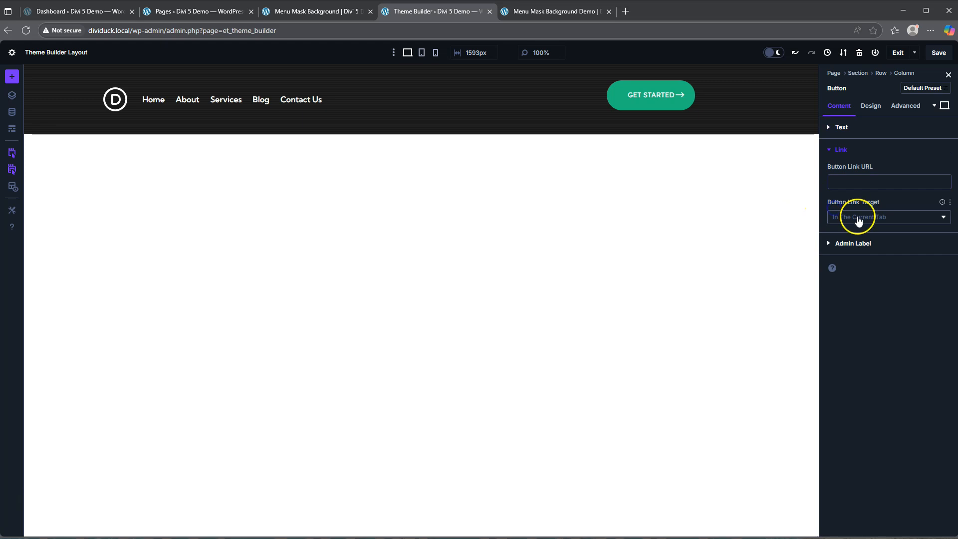
# Set the Get Started button's background color to #171711 in its custom button styles
pyautogui.click(869, 105)
pyautogui.click(845, 175)
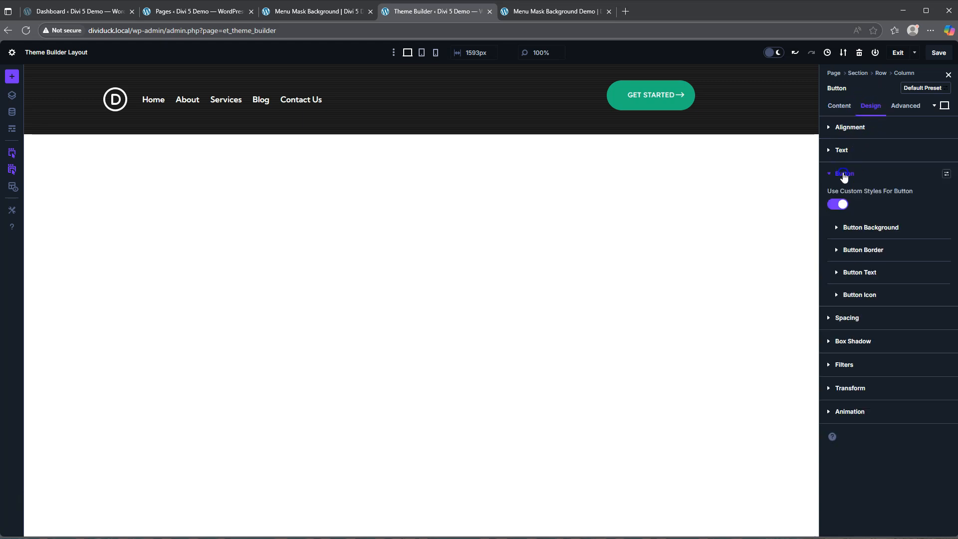
pyautogui.click(855, 228)
pyautogui.click(845, 375)
pyautogui.click(854, 299)
pyautogui.write('171711')
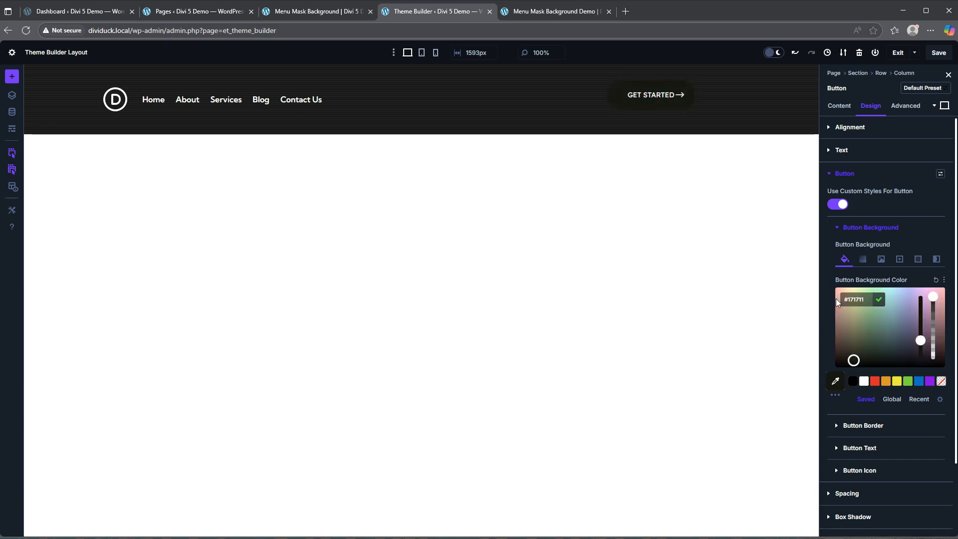
# Correct the Get Started button's background color to #171717 and show the button icon only on hover
pyautogui.press('BackSpace')
pyautogui.write('7')
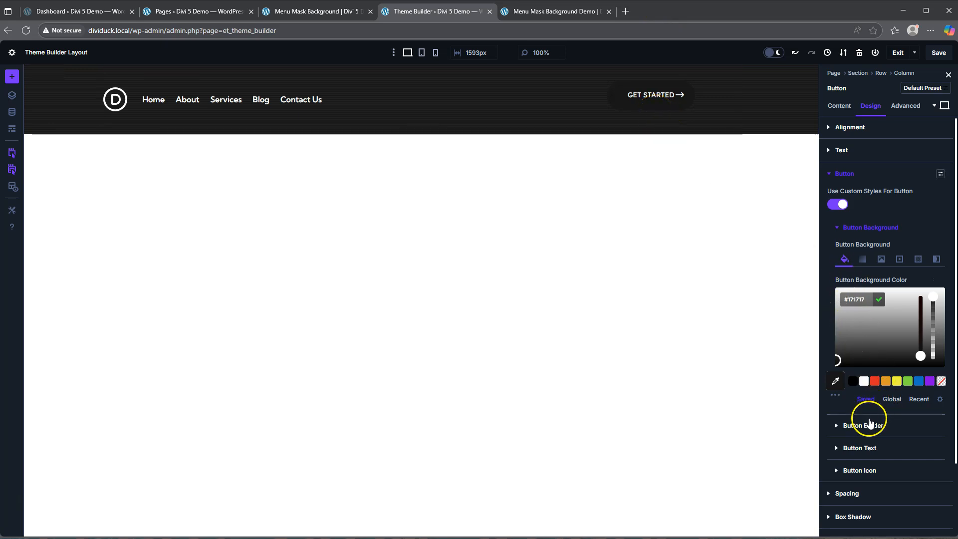
pyautogui.click(860, 471)
pyautogui.scroll(-2, 858, 380)
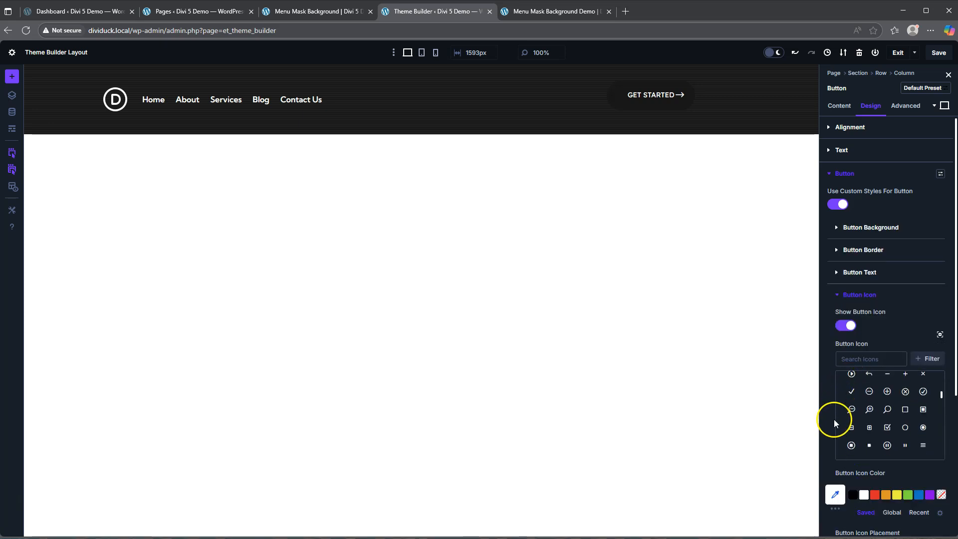
pyautogui.scroll(-5, 835, 422)
pyautogui.scroll(-2, 850, 436)
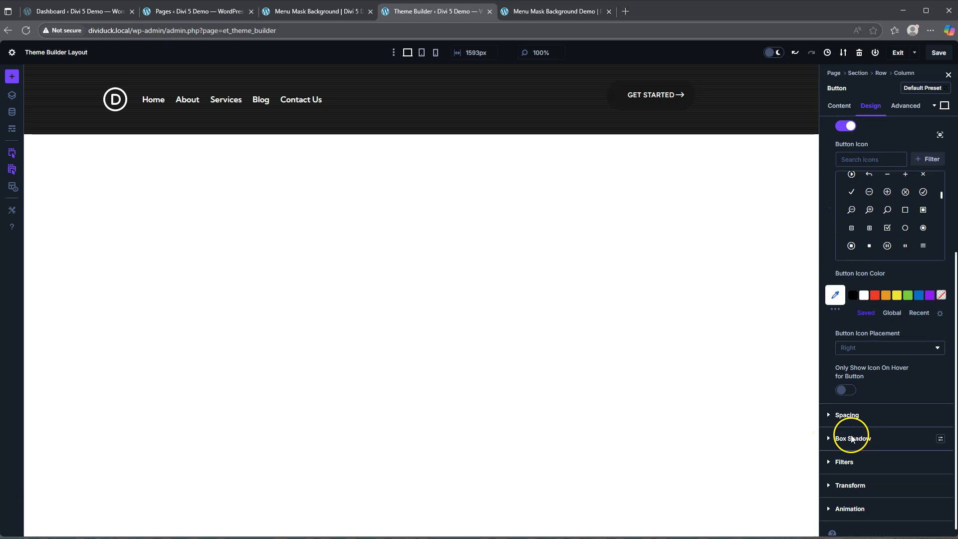
pyautogui.click(846, 390)
pyautogui.scroll(4, 847, 397)
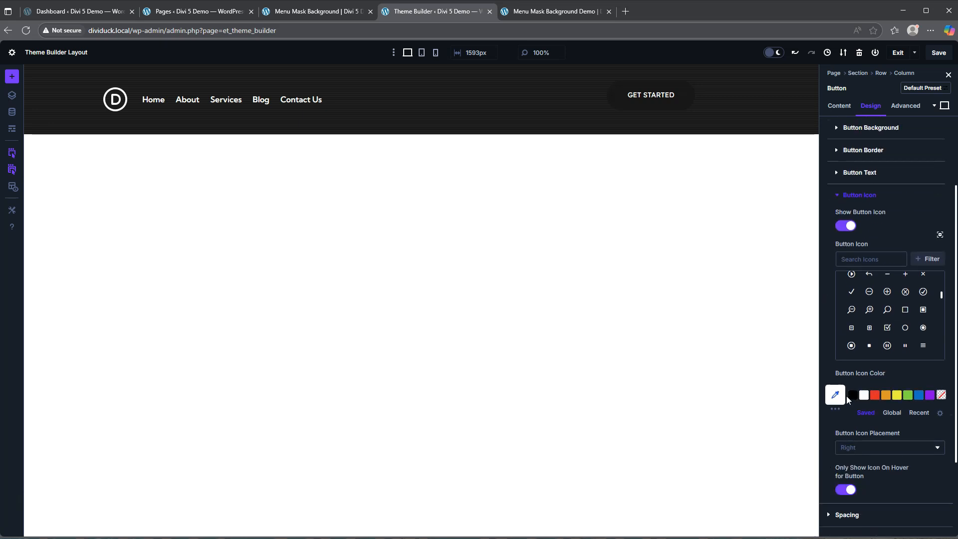
pyautogui.click(835, 334)
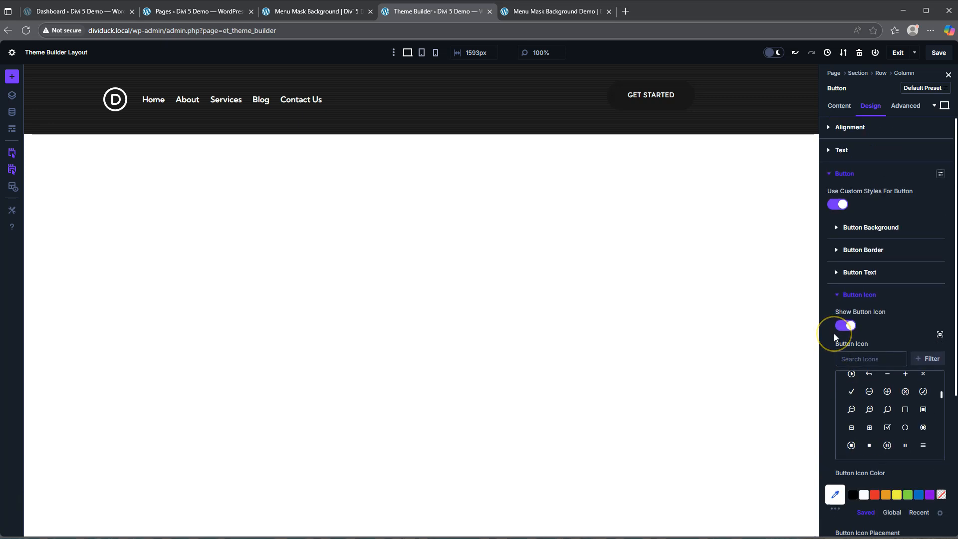
pyautogui.scroll(-3, 834, 333)
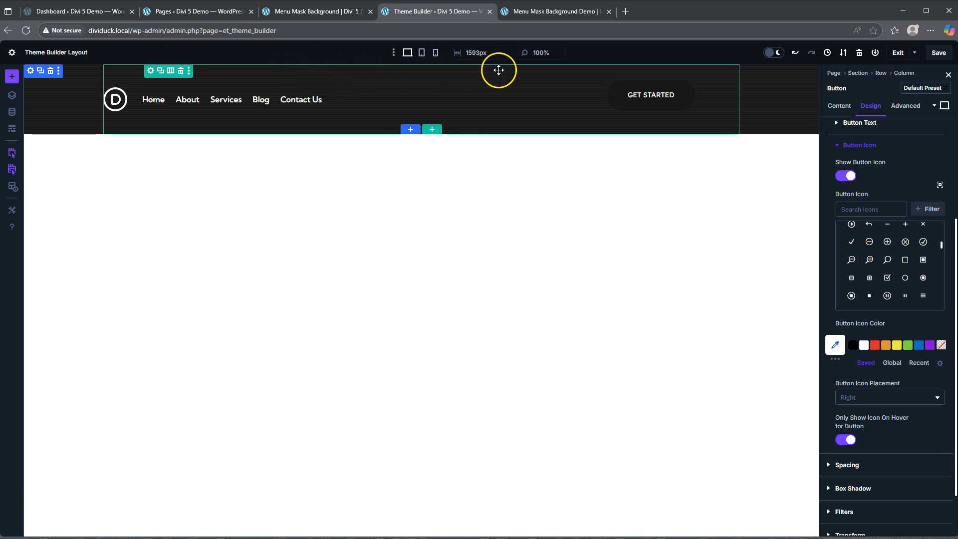
# Open the header row's settings and add a background gradient to the row
pyautogui.click(571, 70)
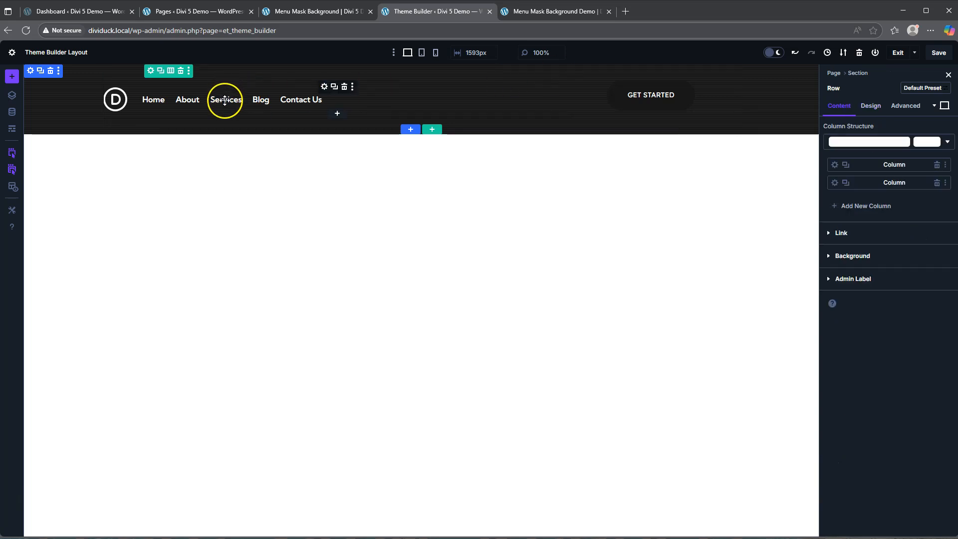
pyautogui.click(288, 101)
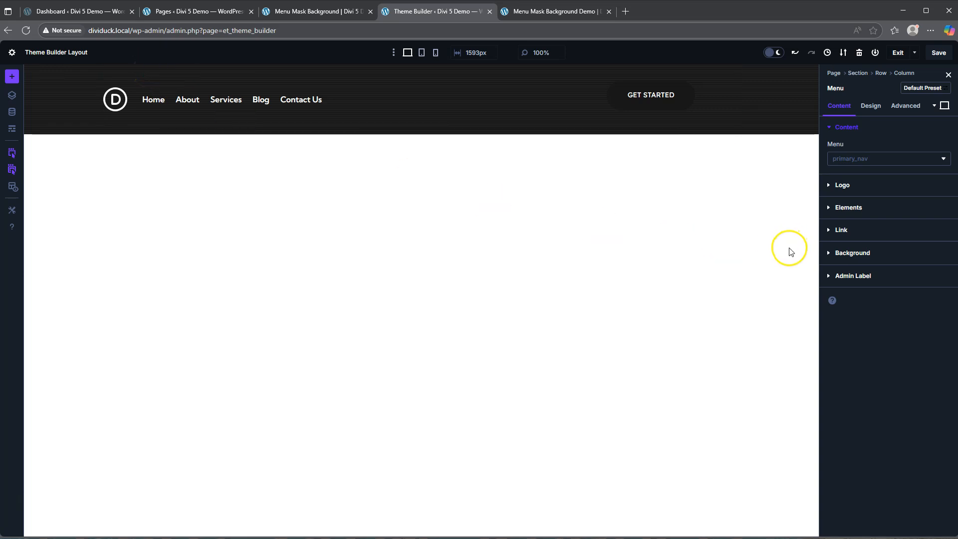
pyautogui.click(881, 74)
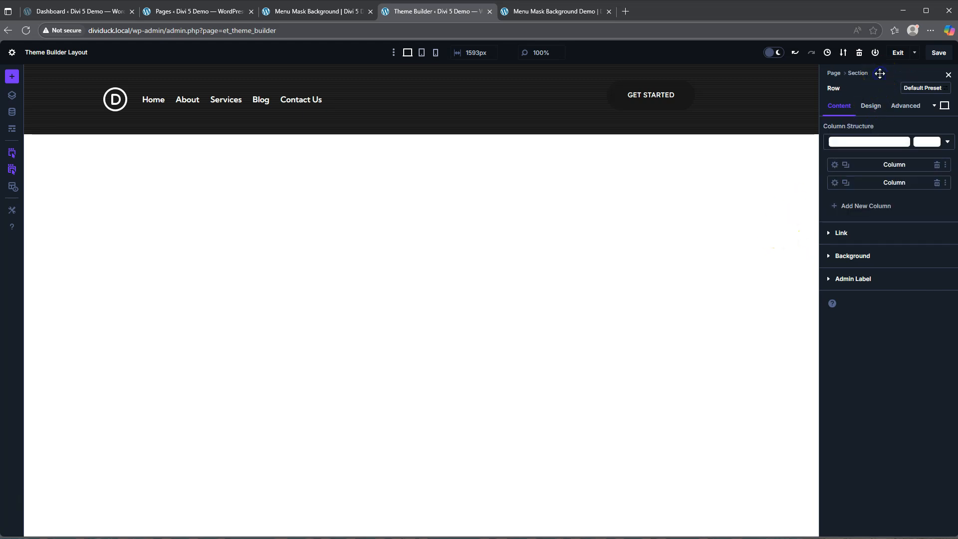
pyautogui.click(865, 259)
pyautogui.click(858, 290)
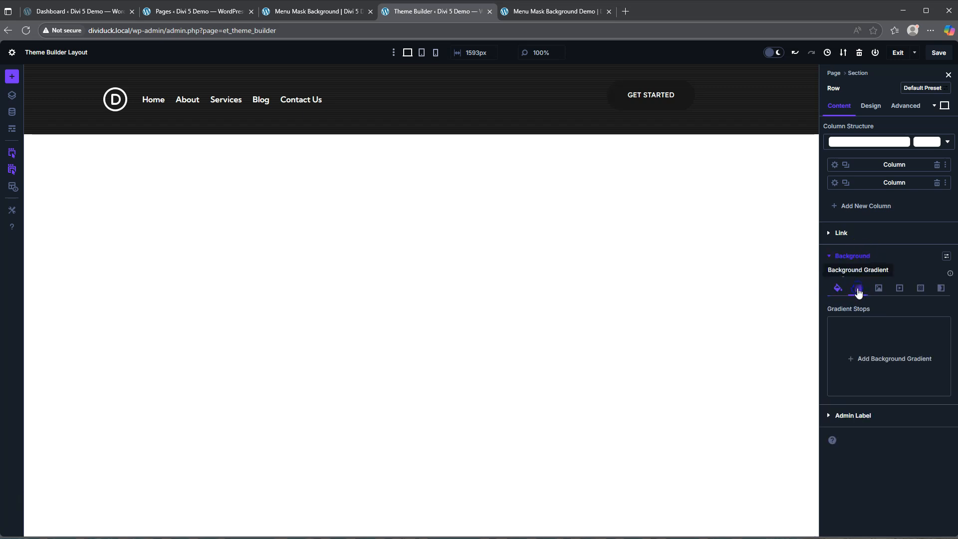
pyautogui.click(882, 364)
# Make the gradient's first stop transparent, move it to about the middle, and set the end stop's color to #d5ff00
pyautogui.click(831, 403)
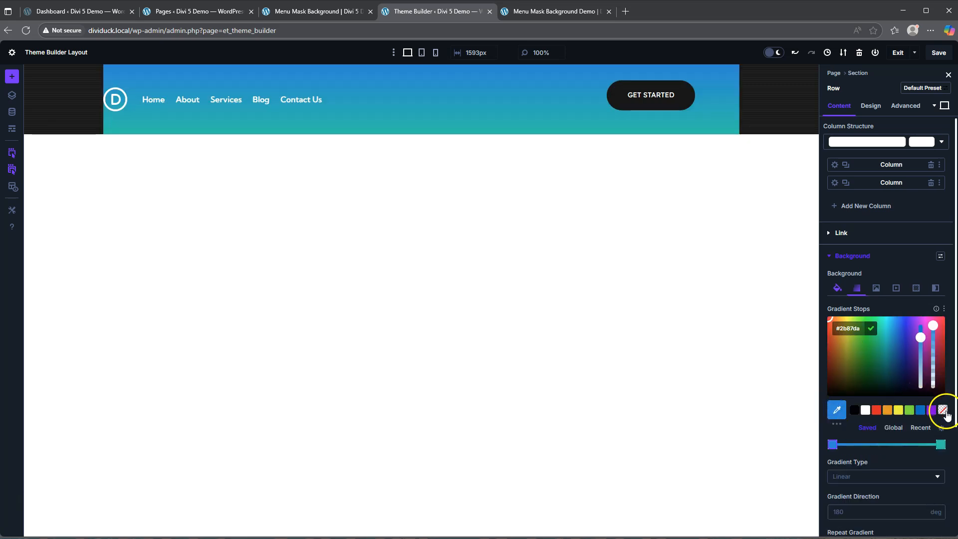
pyautogui.click(943, 409)
pyautogui.moveTo(834, 405); pyautogui.dragTo(886, 406)
pyautogui.click(941, 405)
pyautogui.moveTo(869, 329); pyautogui.dragTo(821, 329)
pyautogui.write('#d5ff00')
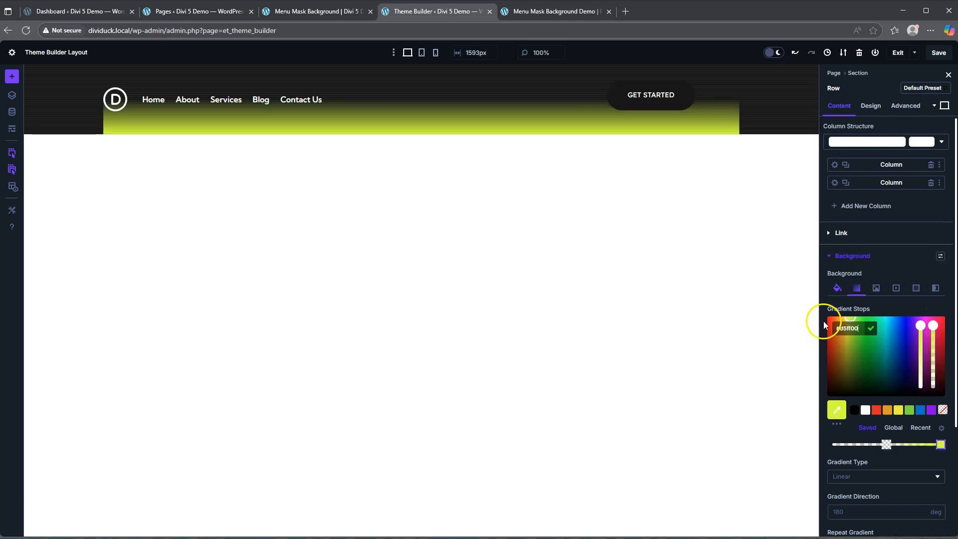
# Move the lime gradient stop to 75%, compare with the reference header, and set the gradient direction to 90 degrees
pyautogui.moveTo(941, 444); pyautogui.dragTo(914, 443)
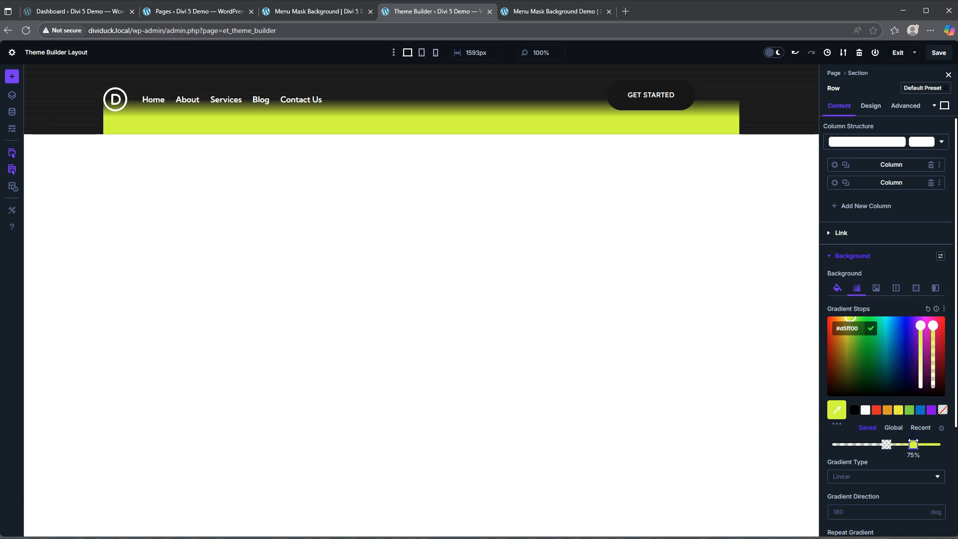
pyautogui.click(906, 445)
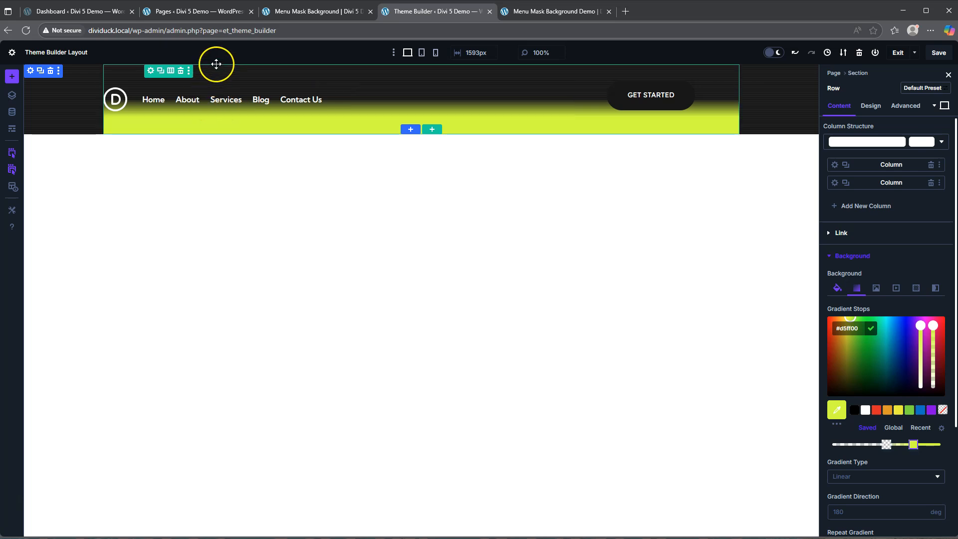
pyautogui.click(275, 15)
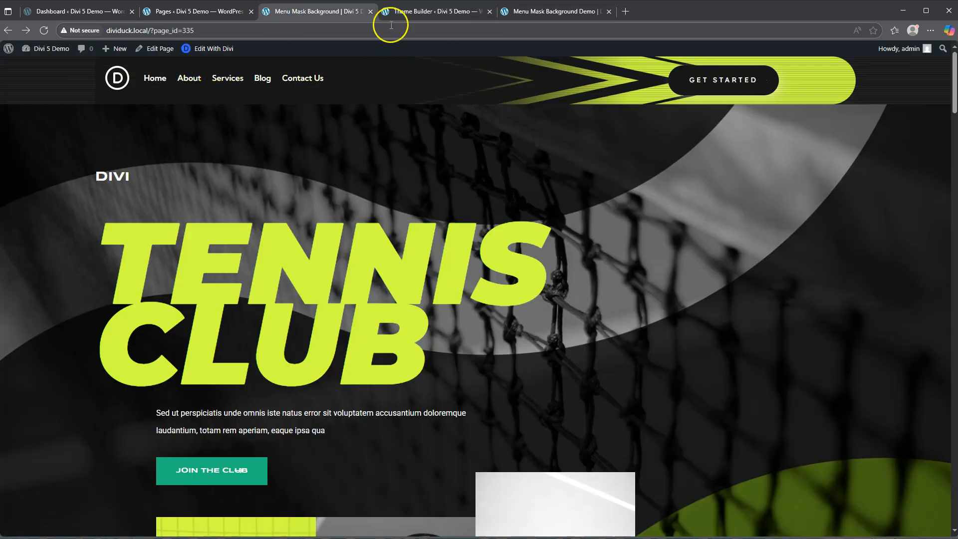
pyautogui.click(438, 14)
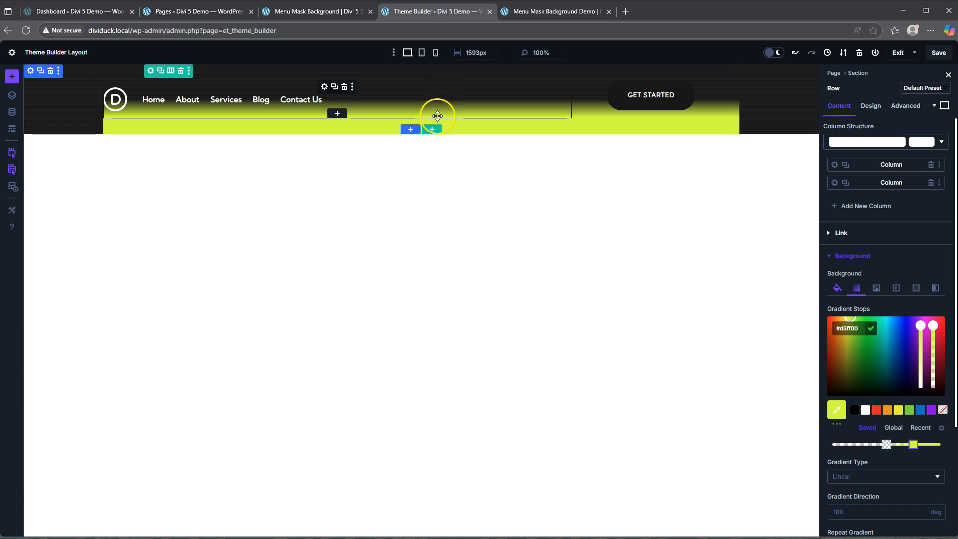
pyautogui.scroll(-2, 898, 394)
pyautogui.click(851, 413)
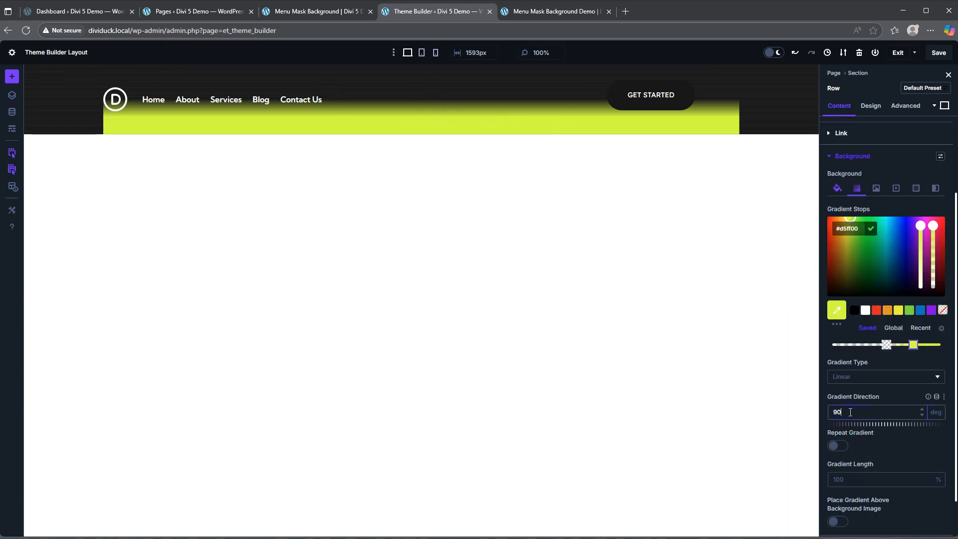
pyautogui.write('90')
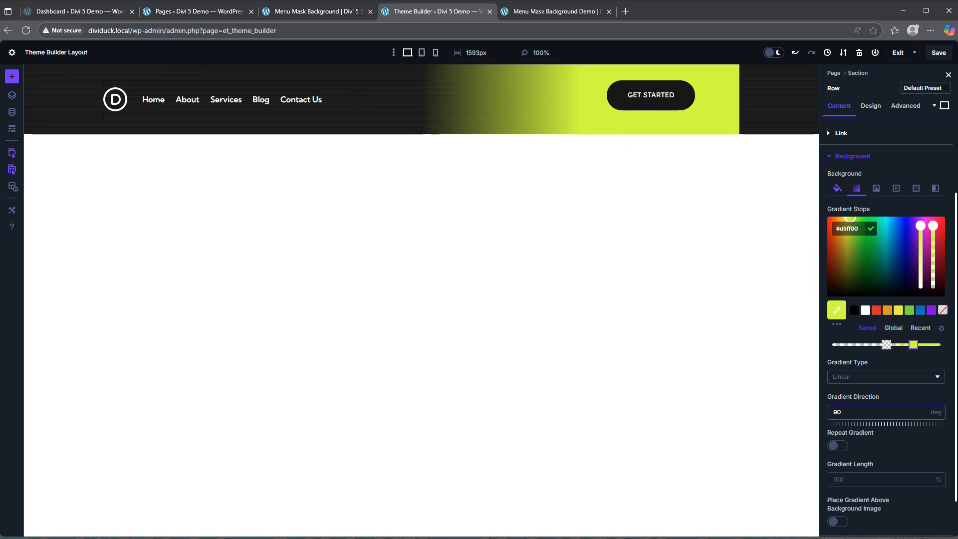
pyautogui.click(829, 358)
# Add a background pattern to the header row and choose the Pills design
pyautogui.click(916, 188)
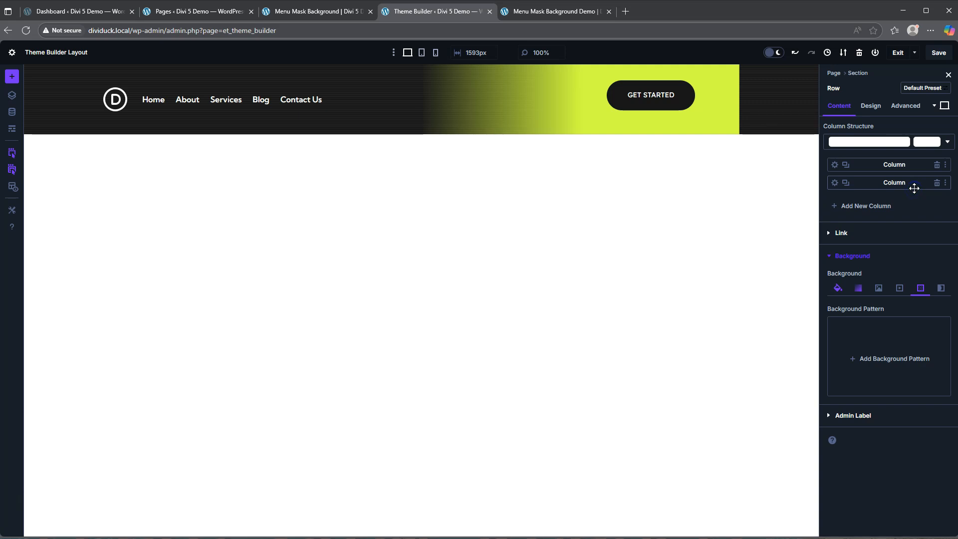
pyautogui.click(884, 360)
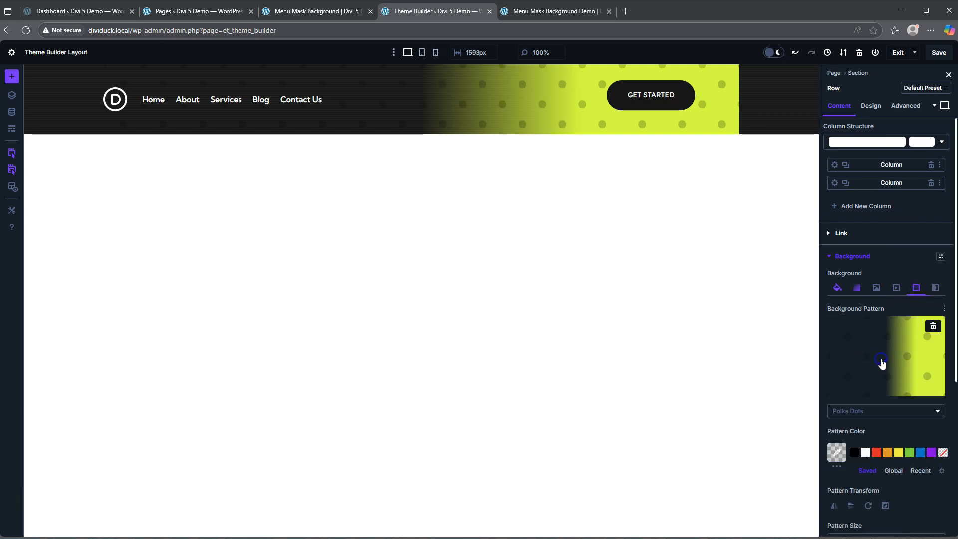
pyautogui.click(878, 412)
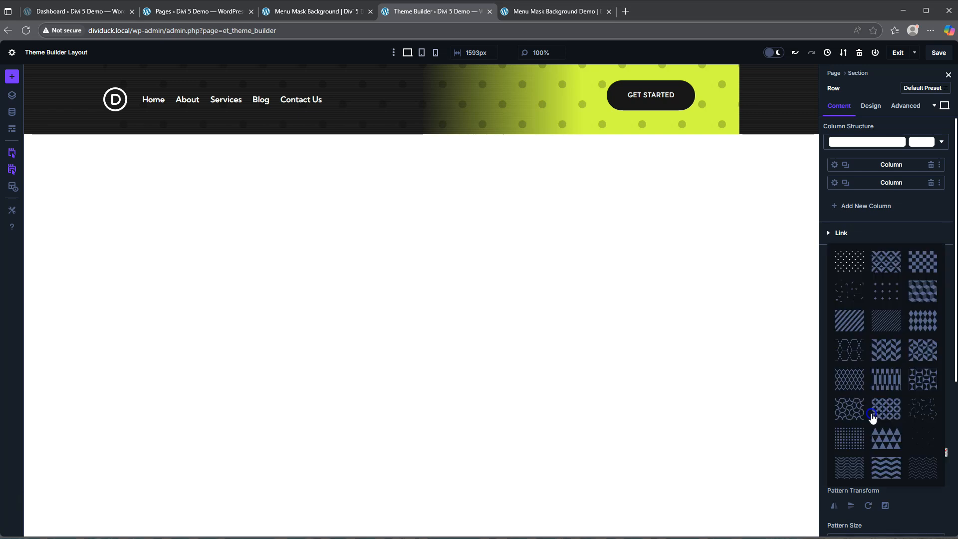
pyautogui.click(889, 383)
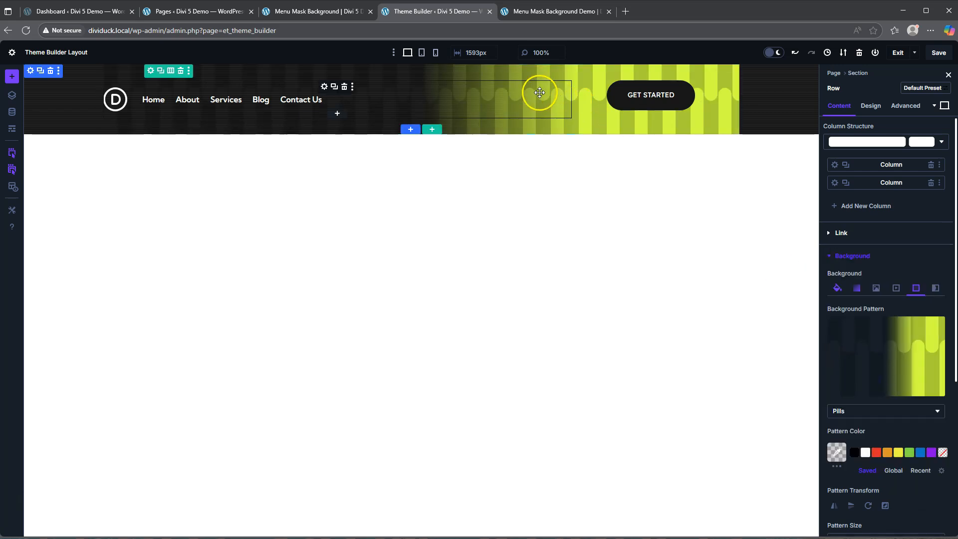
# Set the Pills pattern to Custom Size with a width of 1 px
pyautogui.scroll(-2, 853, 396)
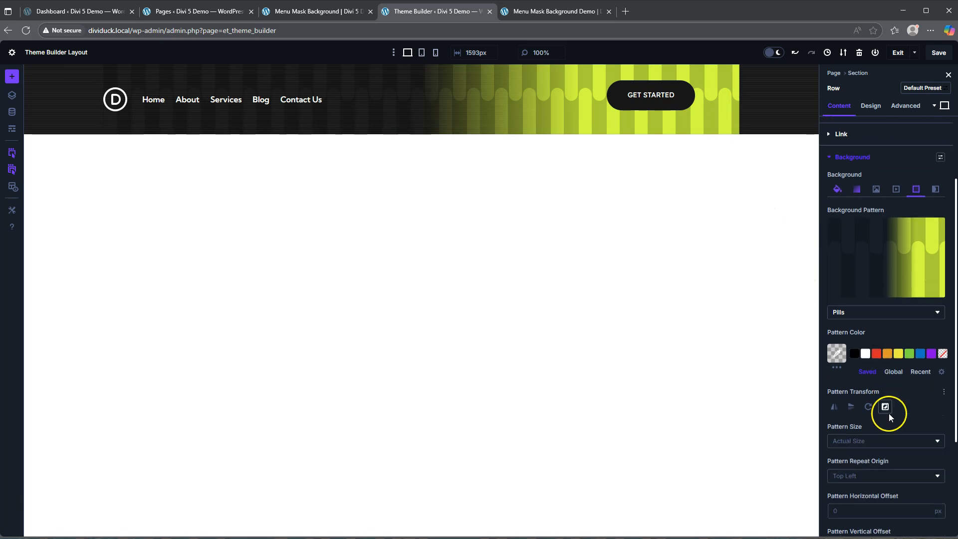
pyautogui.click(870, 445)
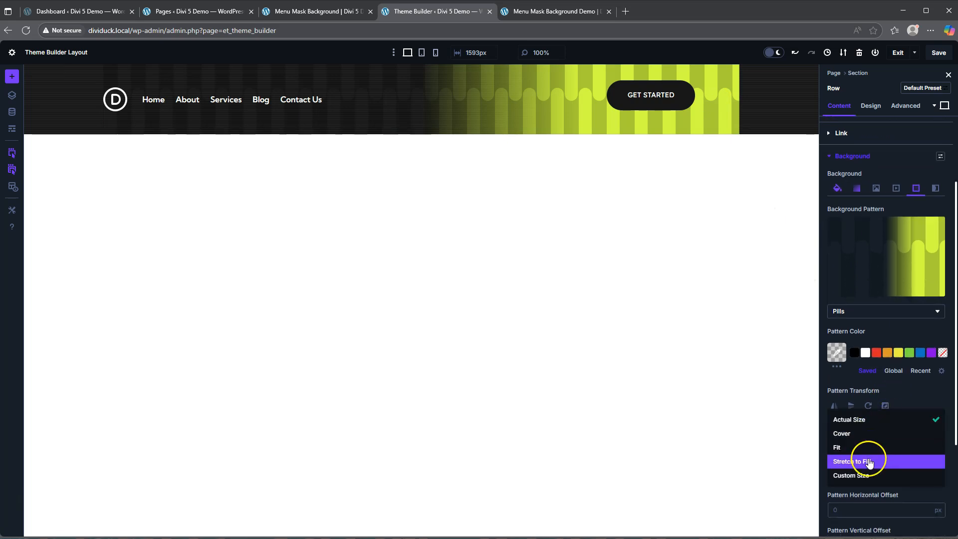
pyautogui.click(868, 475)
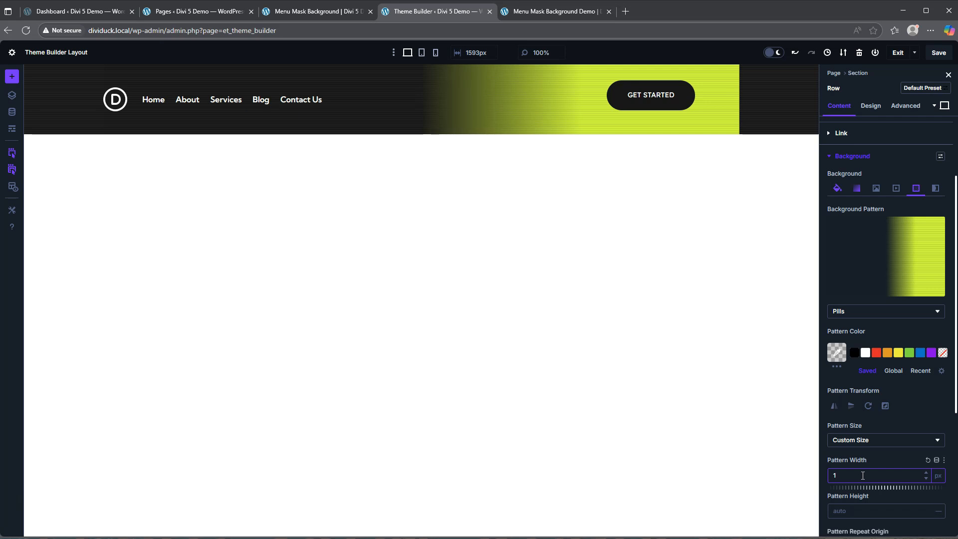
pyautogui.click(863, 475)
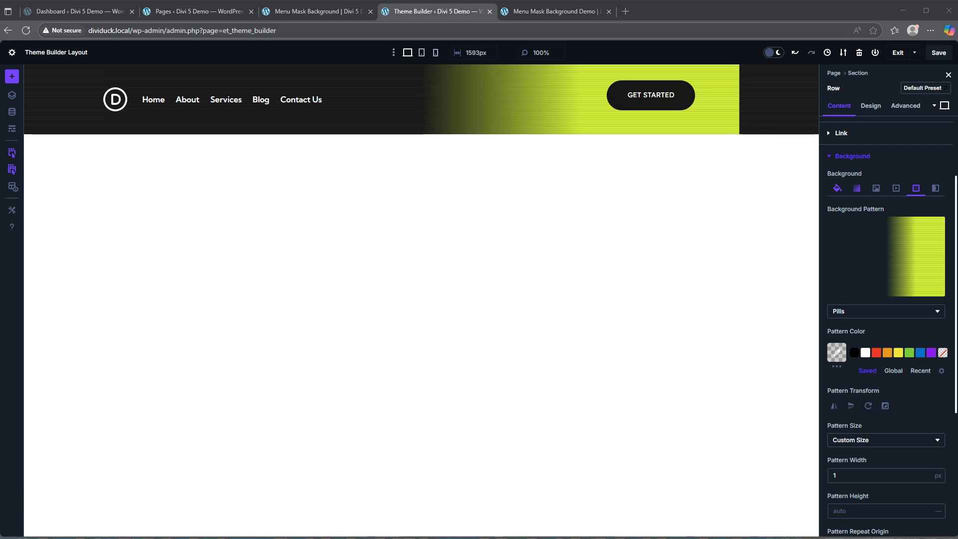
# Set the row's pattern color to rgba(38,45,63,0.48) and its vertical offset to 20 px
pyautogui.click(838, 352)
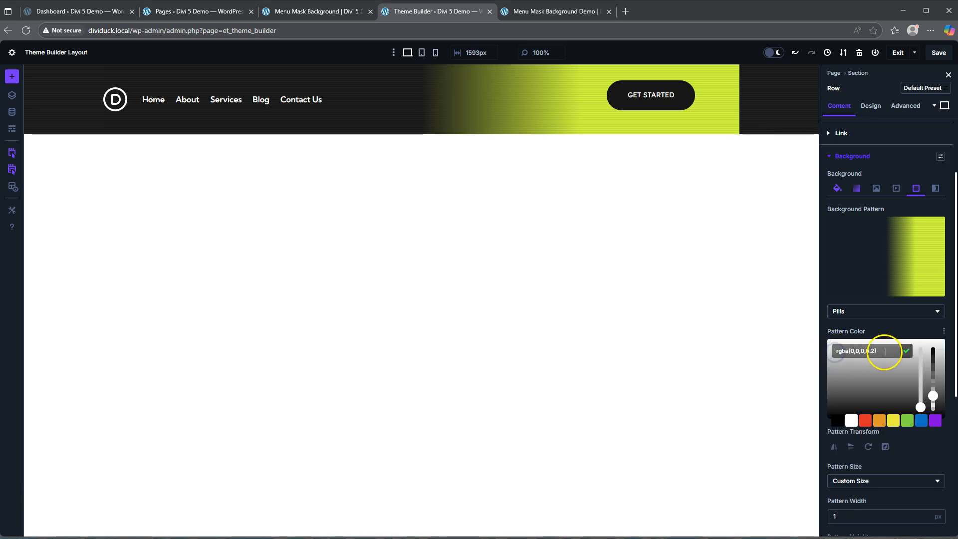
pyautogui.hotkey('ctrl', 'a')
pyautogui.write('rgba(38,45,63,0.48)')
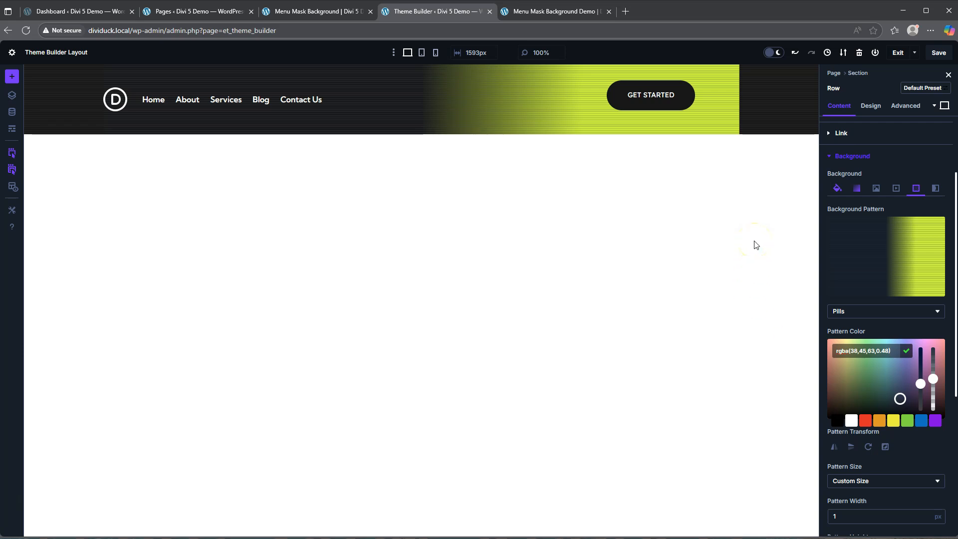
pyautogui.click(747, 145)
pyautogui.scroll(-4, 882, 406)
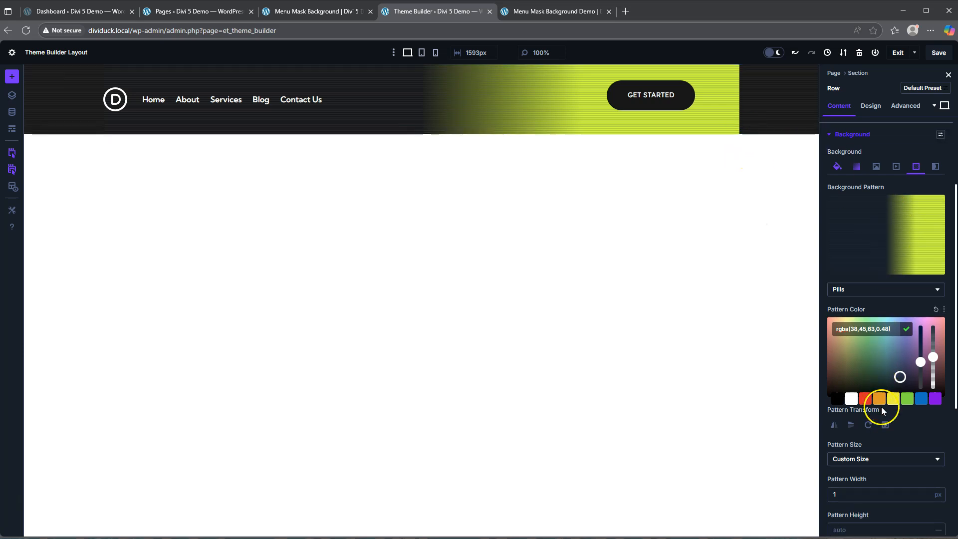
pyautogui.click(851, 461)
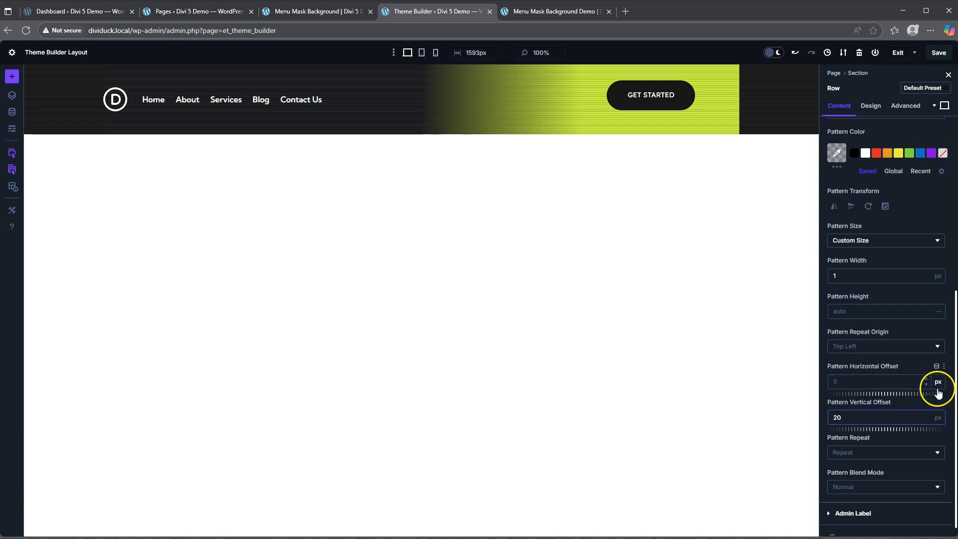
# Add a background mask to the header row and choose the Chevrons shape
pyautogui.scroll(3, 887, 242)
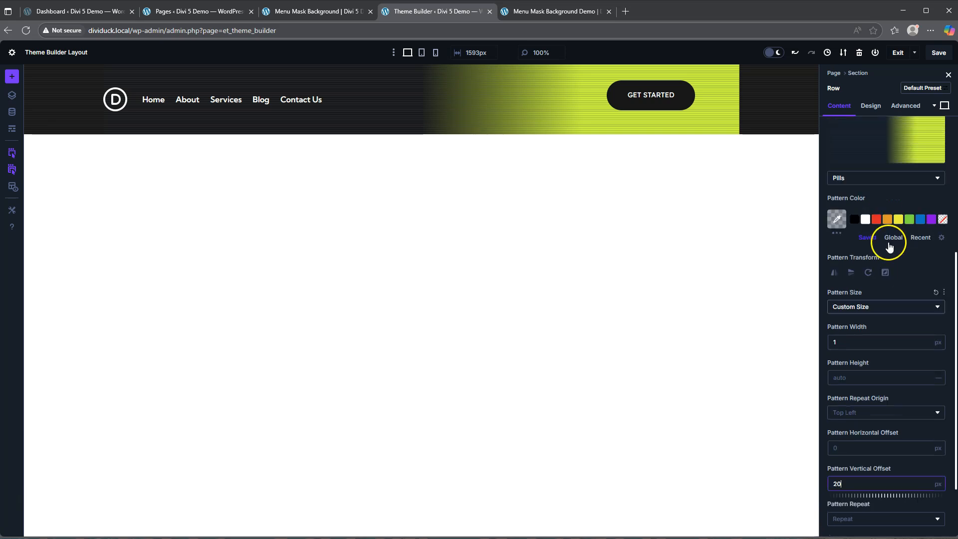
pyautogui.click(935, 140)
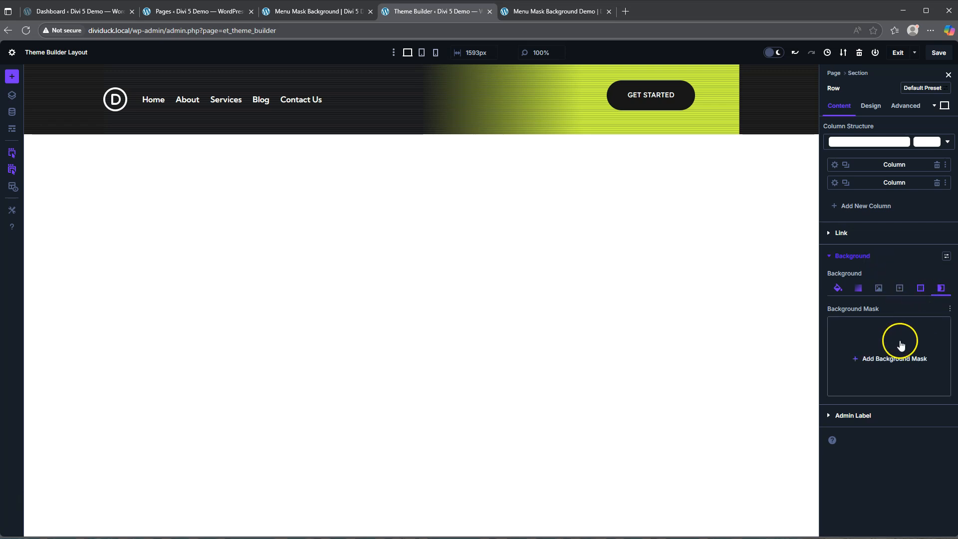
pyautogui.click(895, 358)
pyautogui.scroll(-3, 893, 365)
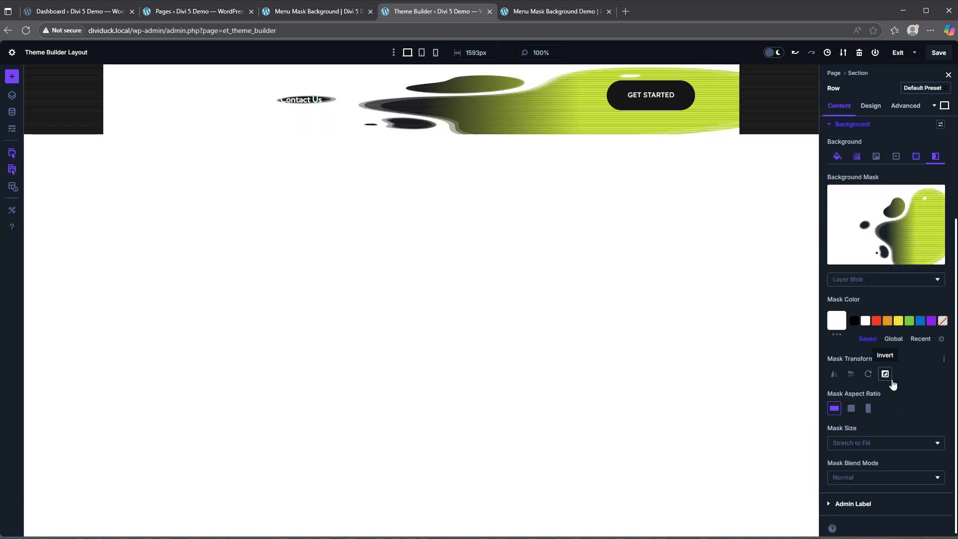
pyautogui.click(884, 280)
pyautogui.click(920, 213)
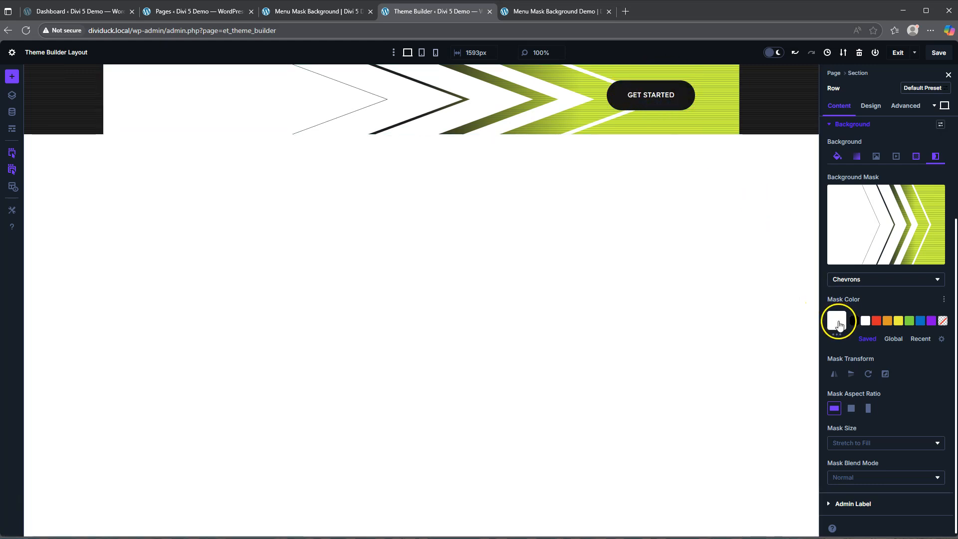
# Set the row's Chevrons mask color to #171717
pyautogui.click(837, 320)
pyautogui.moveTo(858, 320); pyautogui.dragTo(831, 320)
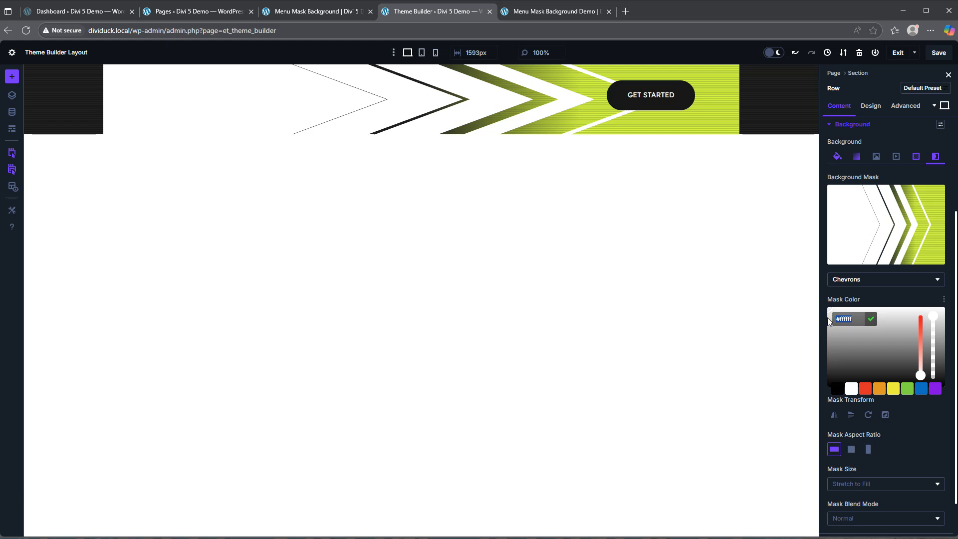
pyautogui.write('171717')
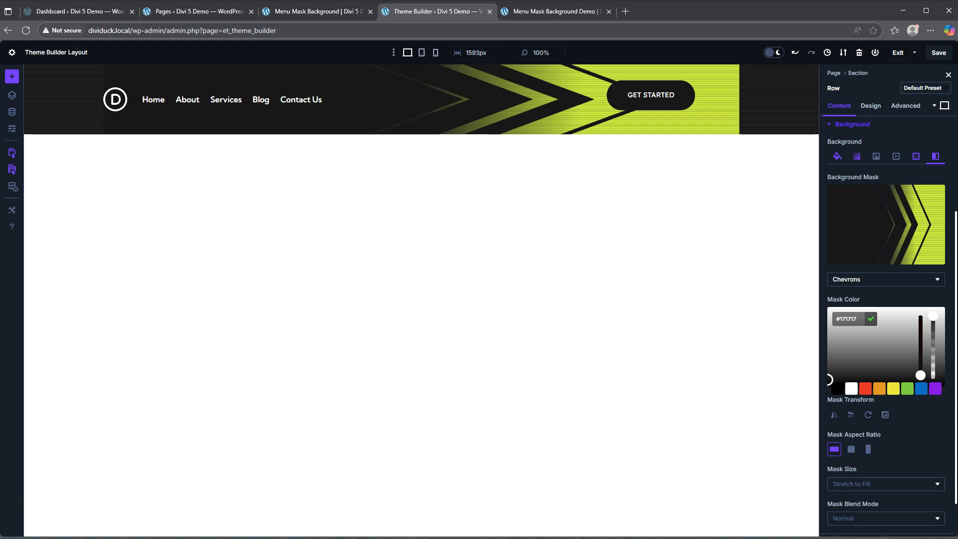
pyautogui.scroll(-2, 880, 445)
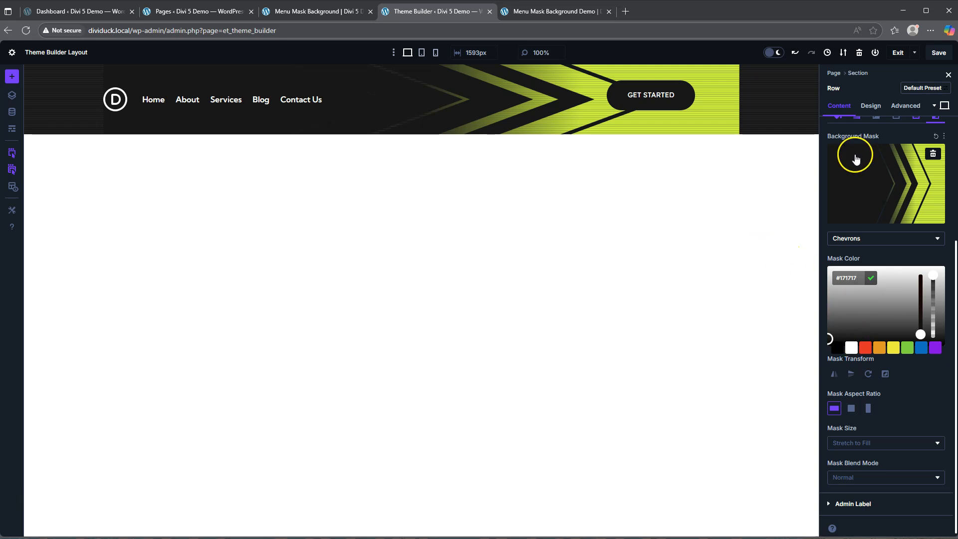
# Set the header row's top and bottom padding to a linked 5 px
pyautogui.click(872, 106)
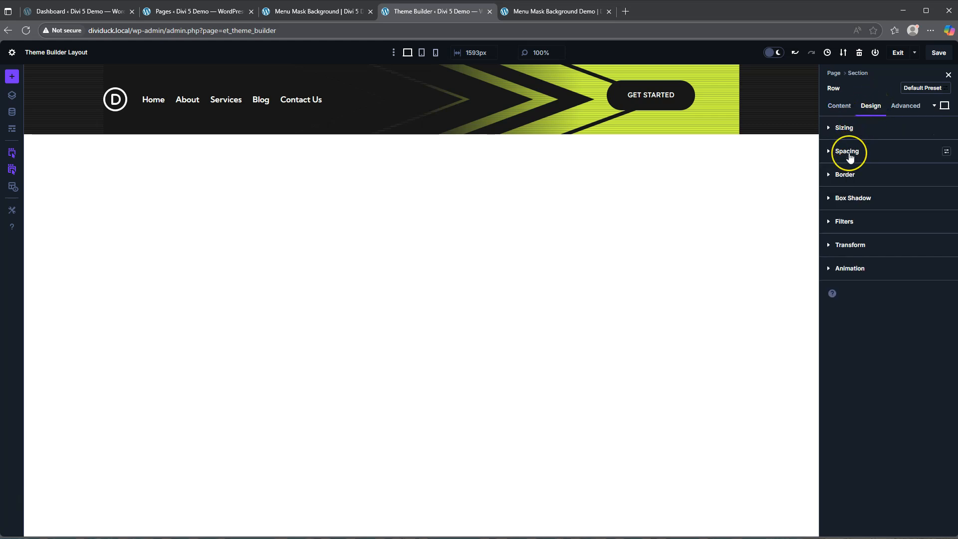
pyautogui.click(850, 155)
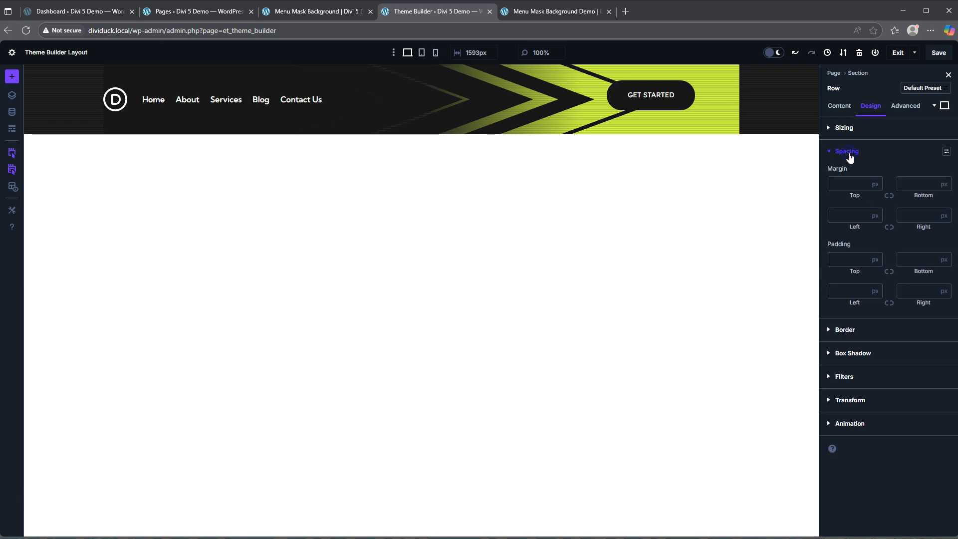
pyautogui.click(851, 262)
pyautogui.write('5')
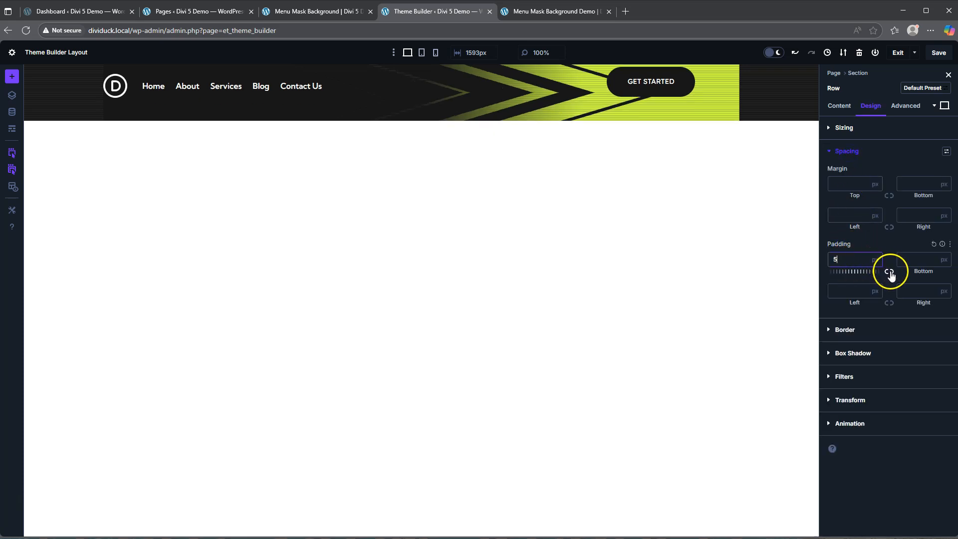
pyautogui.click(891, 273)
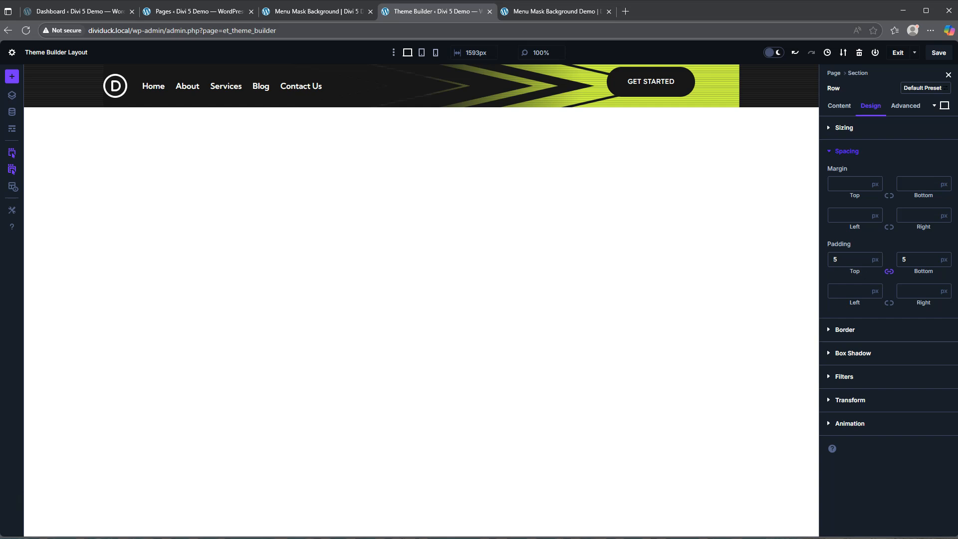
# Round all corners of the header row to 50 px and add a 50 px left border colored #171717
pyautogui.click(871, 330)
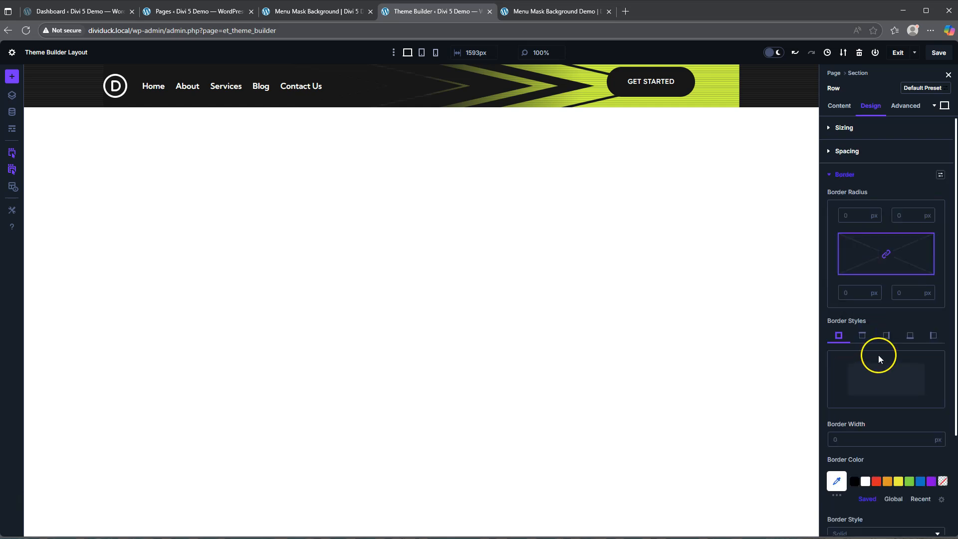
pyautogui.click(852, 215)
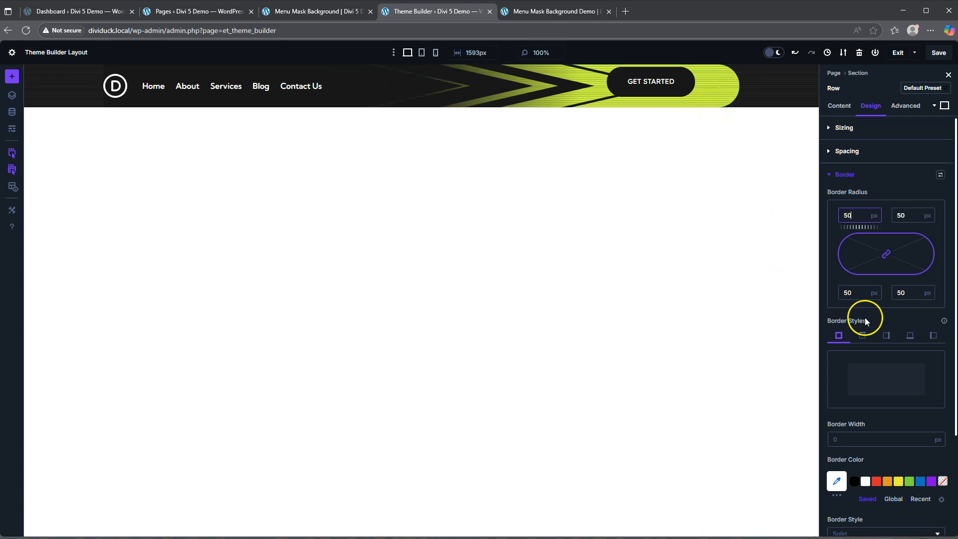
pyautogui.click(932, 340)
pyautogui.scroll(-2, 878, 373)
pyautogui.click(842, 340)
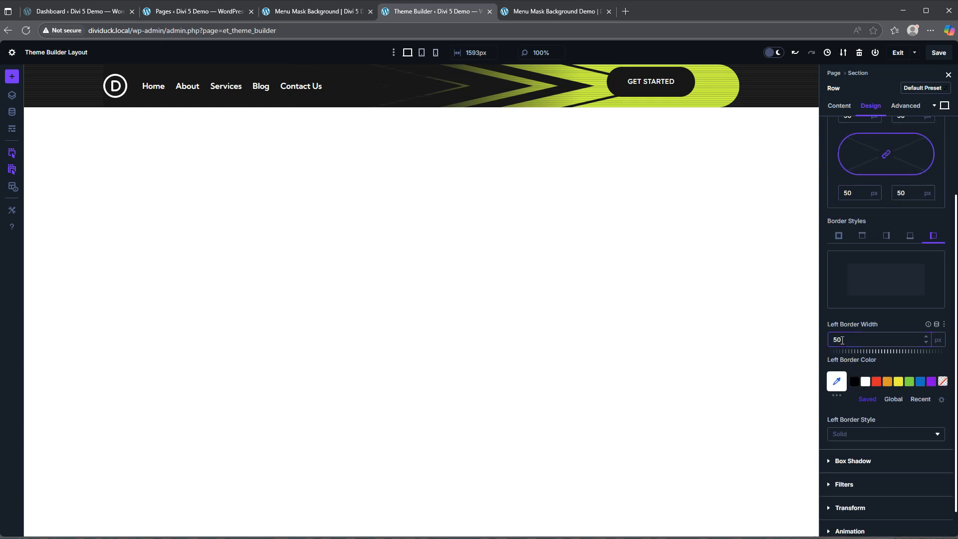
pyautogui.write('5')
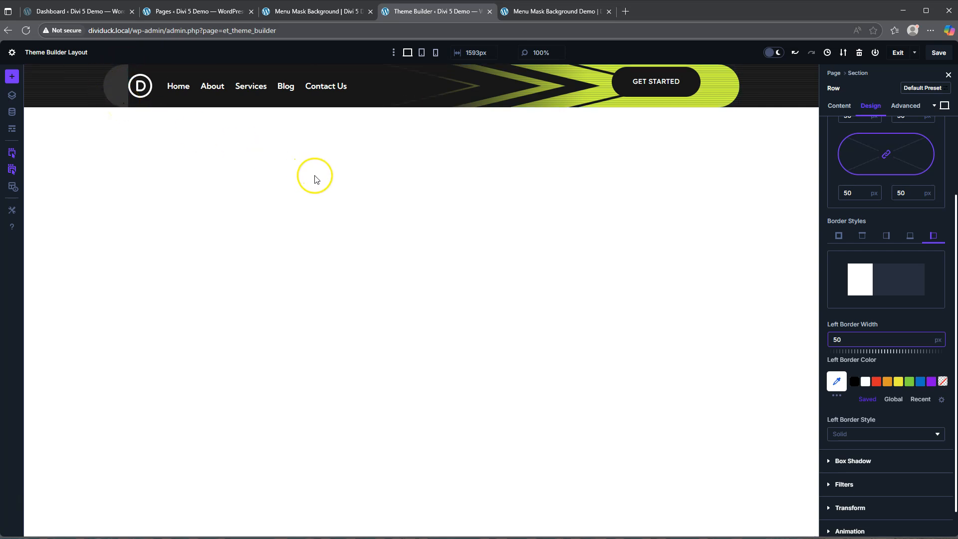
pyautogui.click(837, 381)
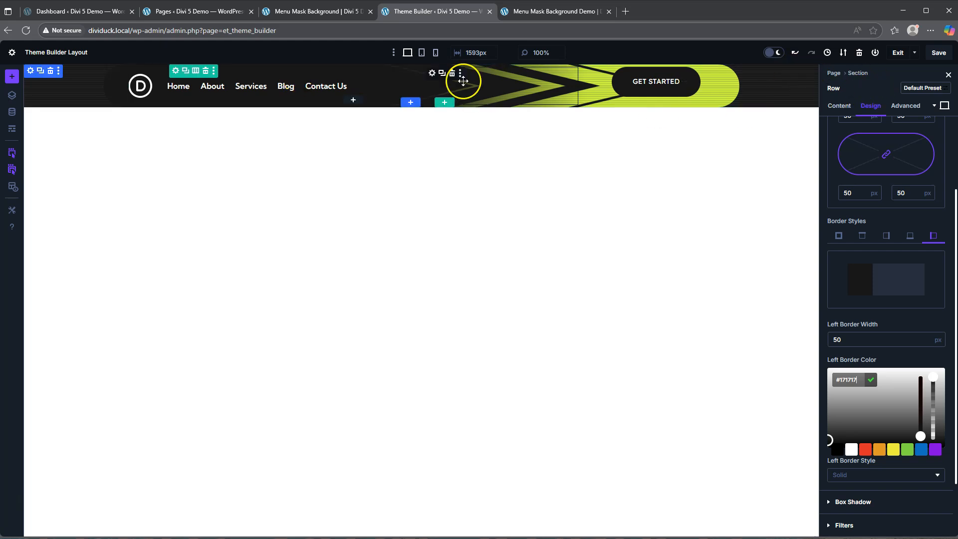
# Set the top and bottom padding of the row's second column, holding the Get Started button, to a linked 13 px
pyautogui.click(573, 65)
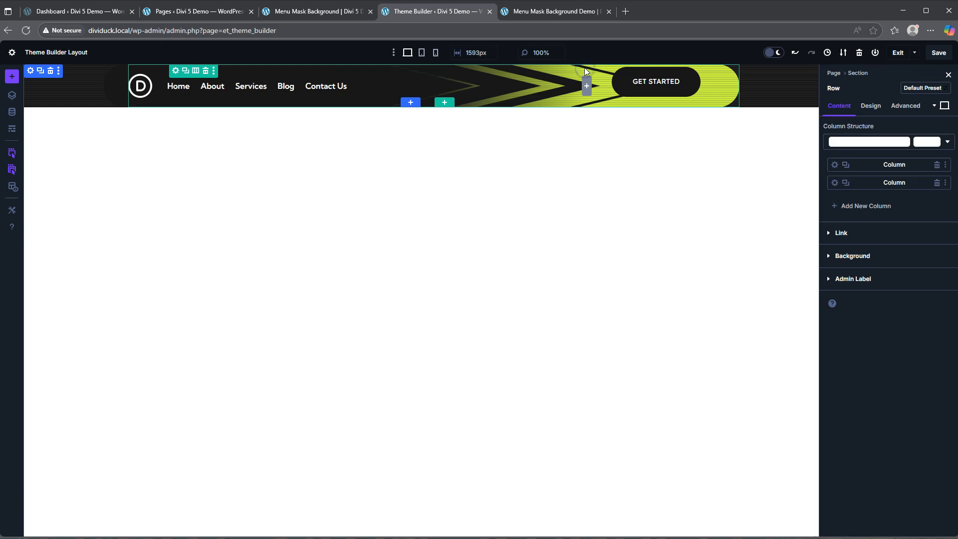
pyautogui.click(585, 67)
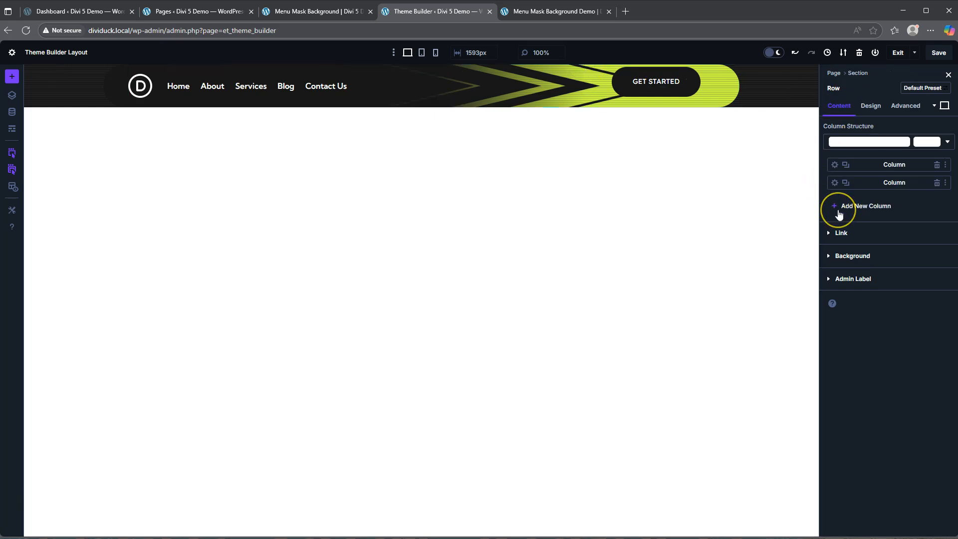
pyautogui.click(835, 183)
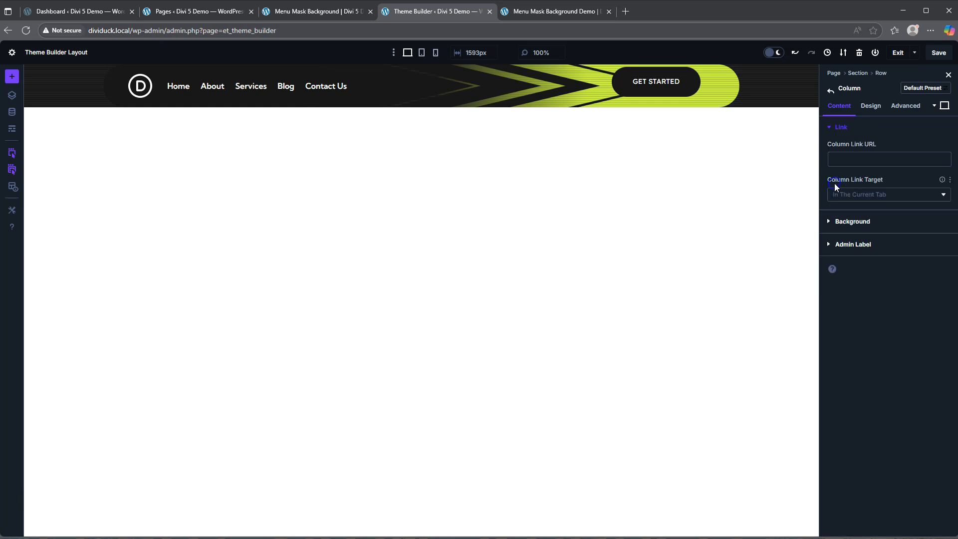
pyautogui.click(871, 105)
pyautogui.click(847, 152)
pyautogui.click(849, 260)
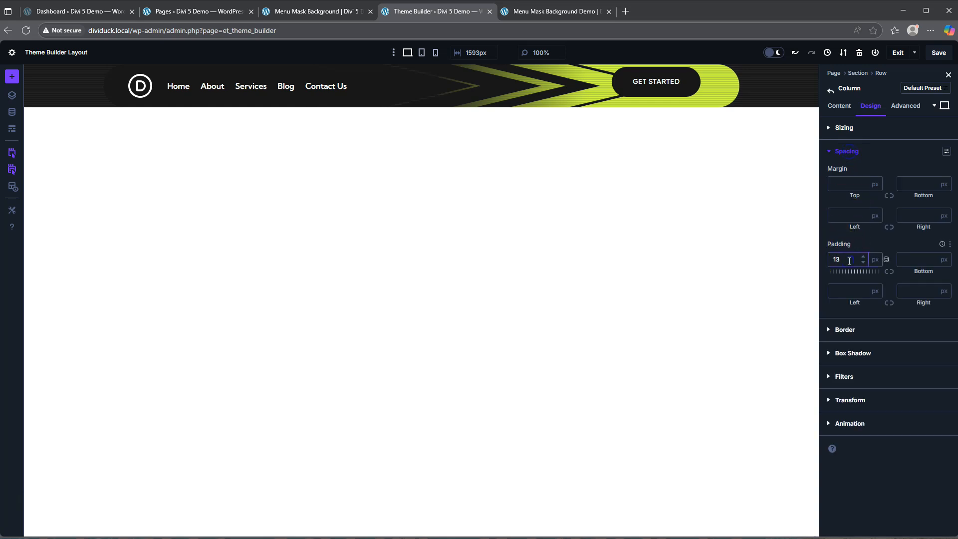
pyautogui.write('13')
pyautogui.click(890, 272)
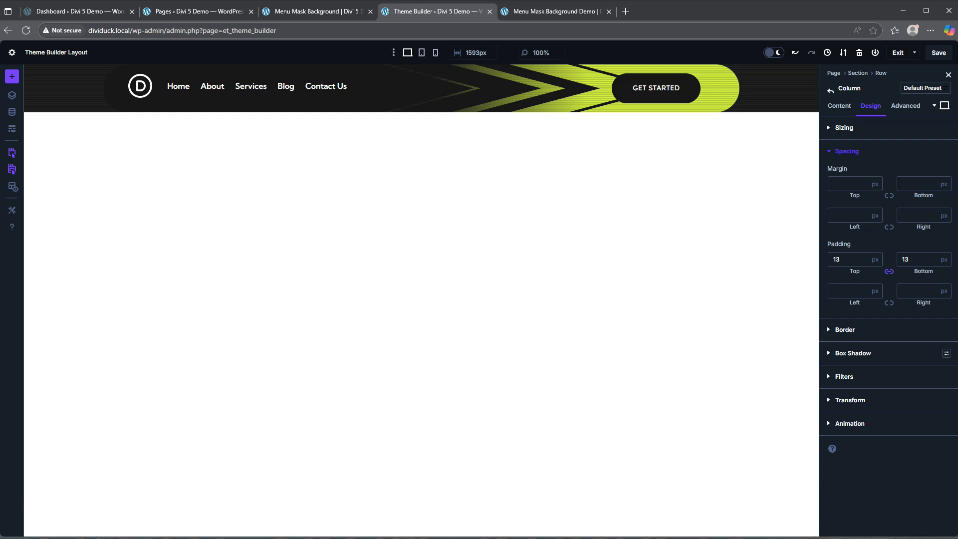
# Save the header layout and reload the Tennis Club page preview
pyautogui.click(937, 54)
pyautogui.click(554, 11)
pyautogui.click(25, 30)
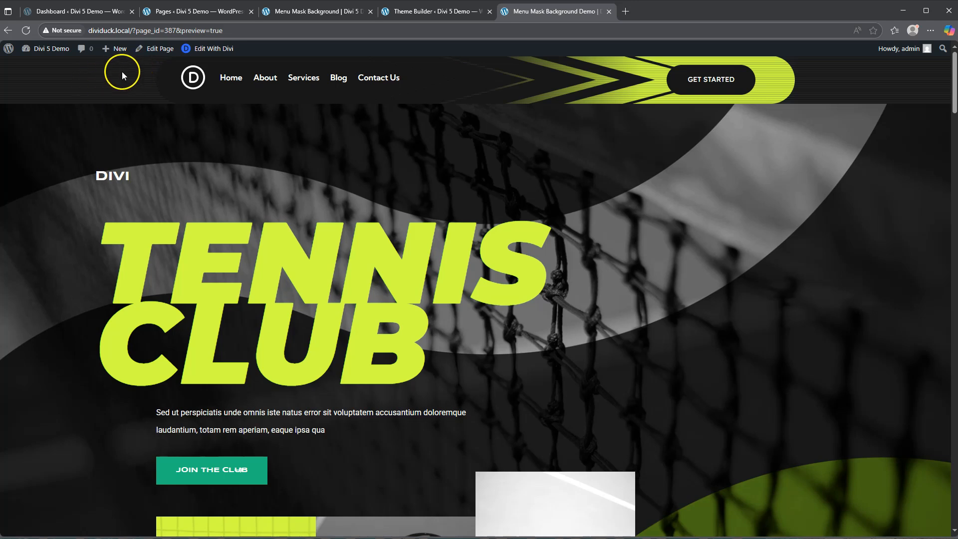
# Enable the custom gutter width for the header row and set its maximum width to 80%
pyautogui.click(439, 12)
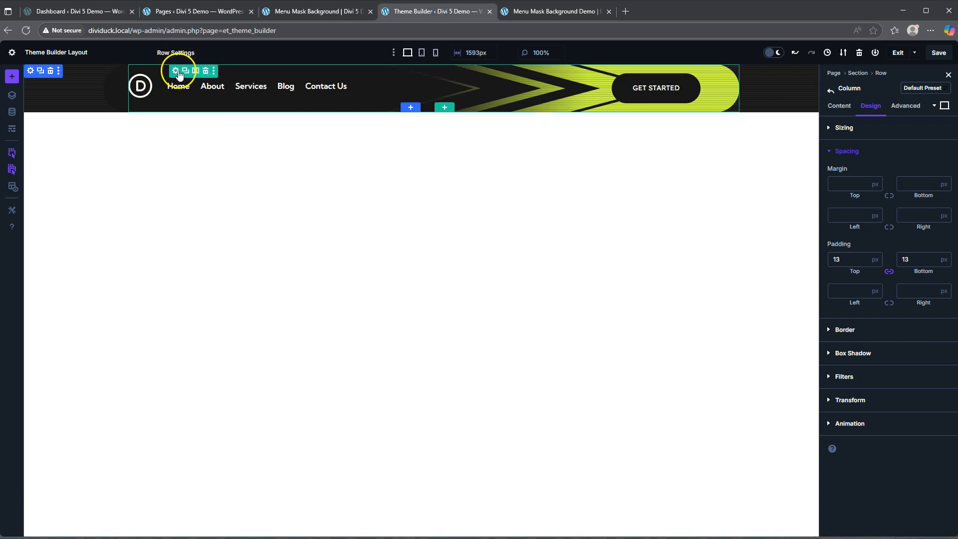
pyautogui.click(176, 70)
pyautogui.click(875, 114)
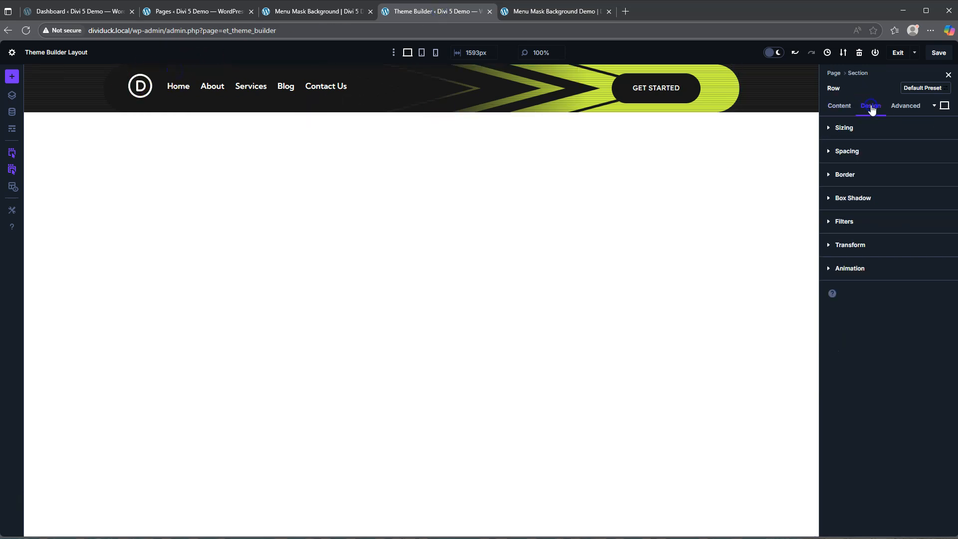
pyautogui.click(848, 127)
pyautogui.click(839, 158)
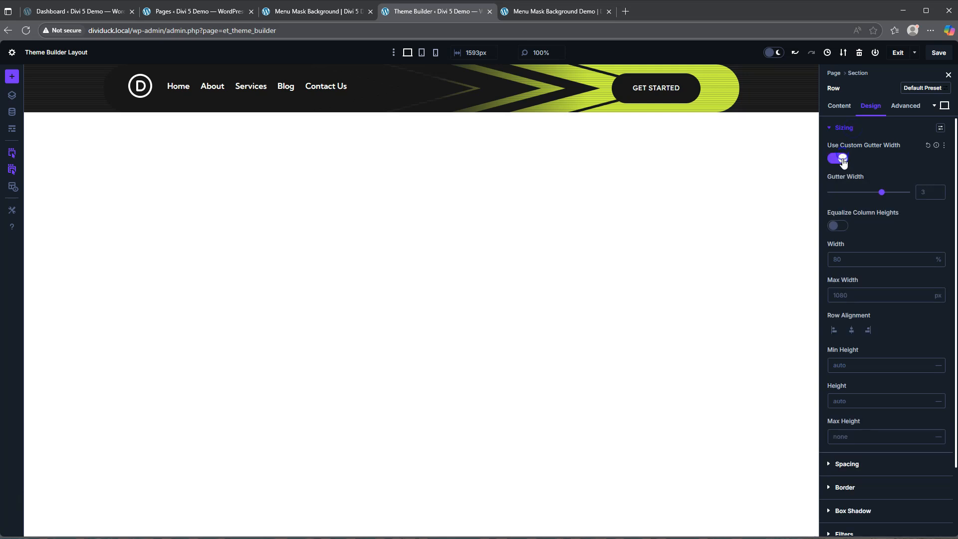
pyautogui.click(849, 294)
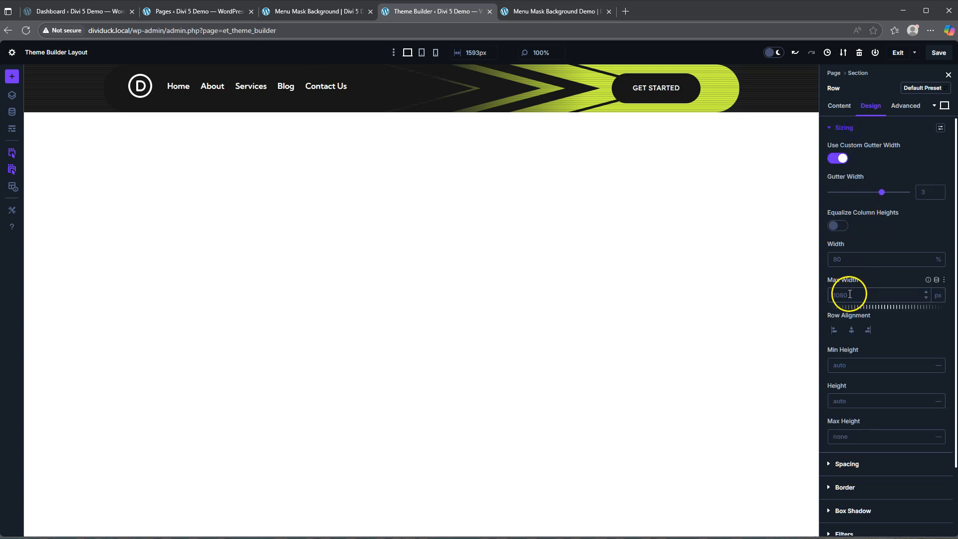
pyautogui.write('80')
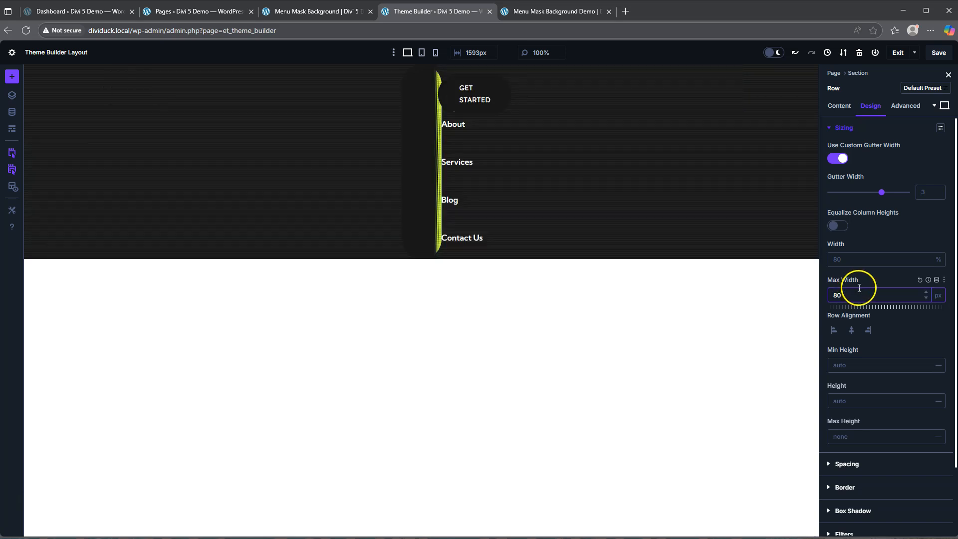
pyautogui.click(939, 296)
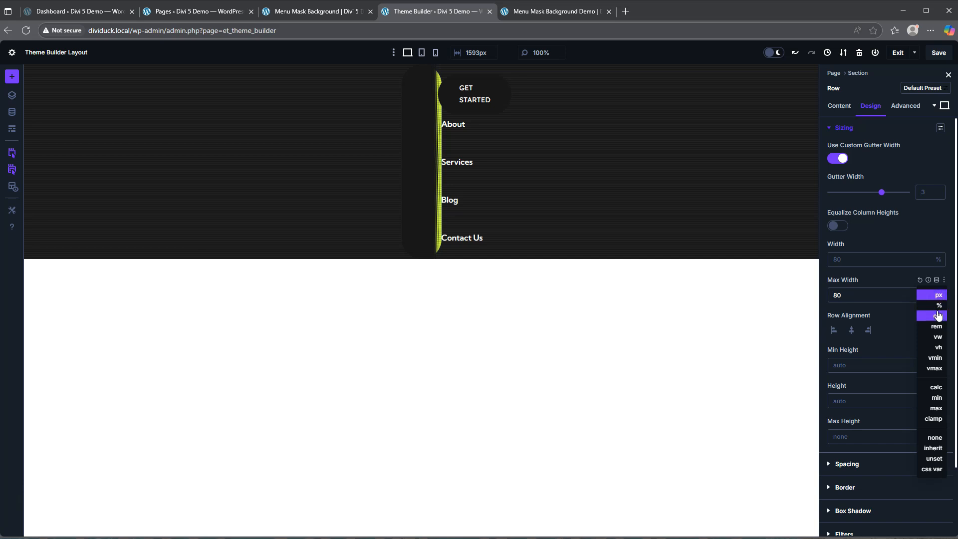
pyautogui.click(939, 306)
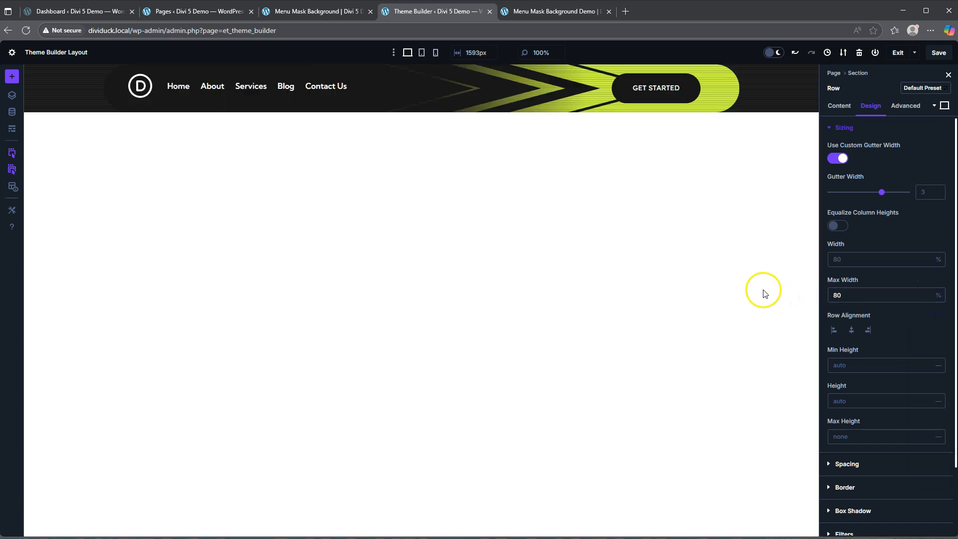
pyautogui.click(939, 295)
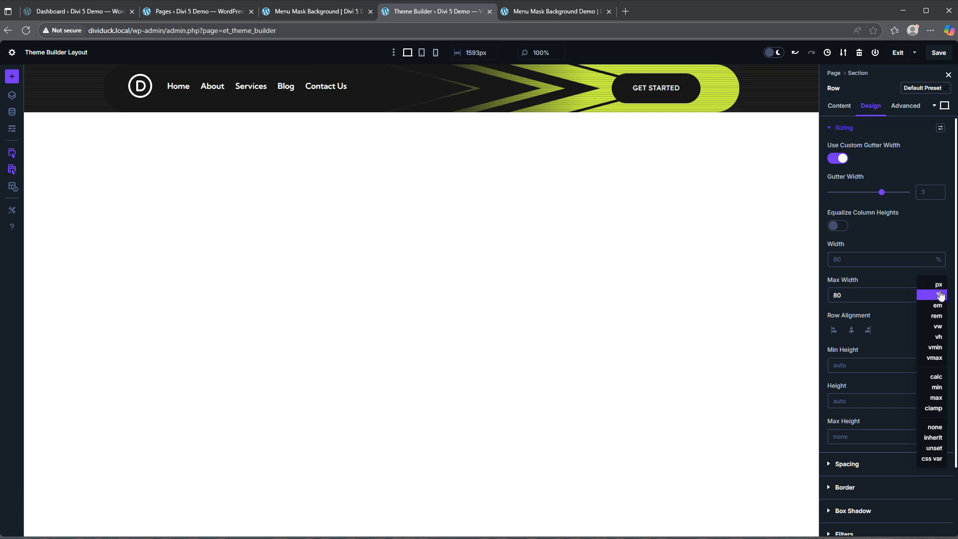
pyautogui.click(941, 296)
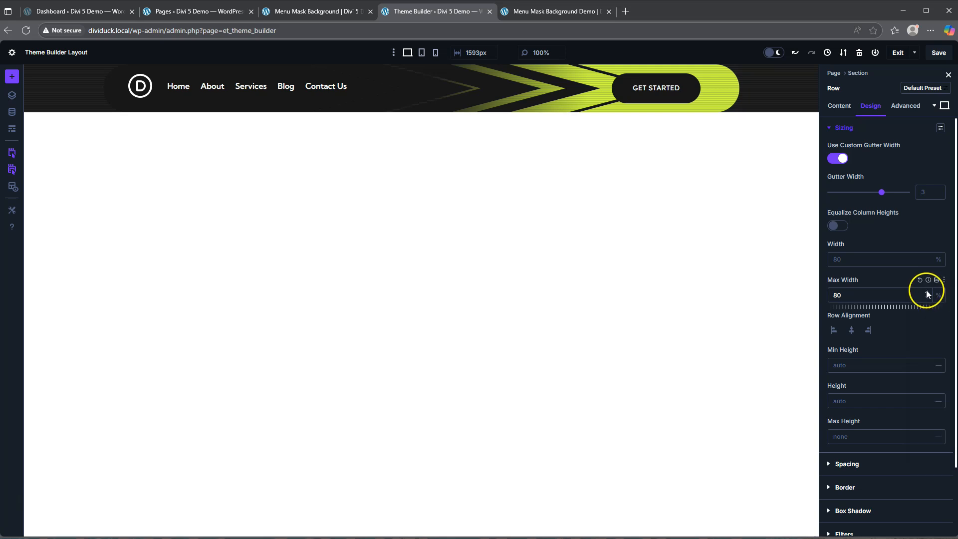
# Save the resized header, reload the Tennis Club preview and check how the header behaves while the page scrolls
pyautogui.click(939, 53)
pyautogui.click(553, 11)
pyautogui.click(26, 30)
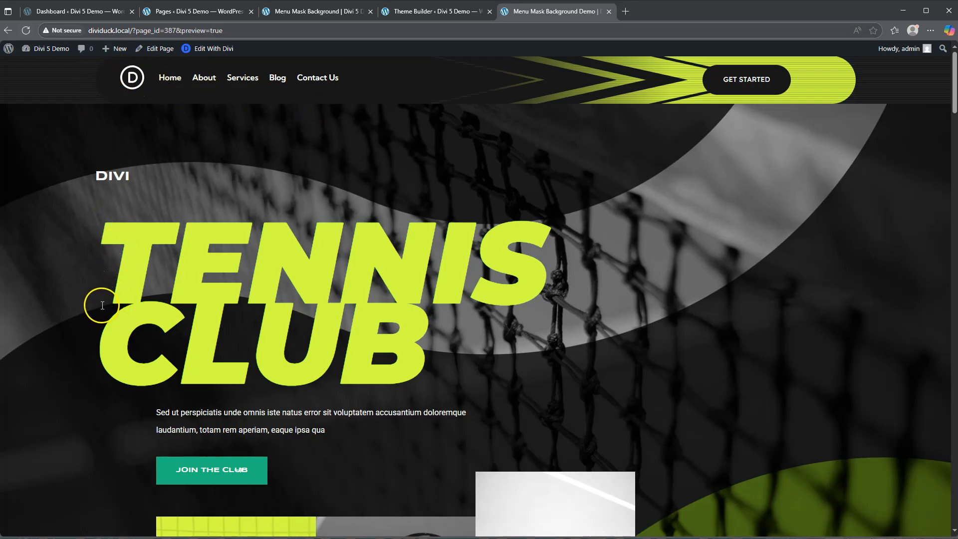
pyautogui.scroll(-3, 386, 264)
pyautogui.scroll(3, 386, 264)
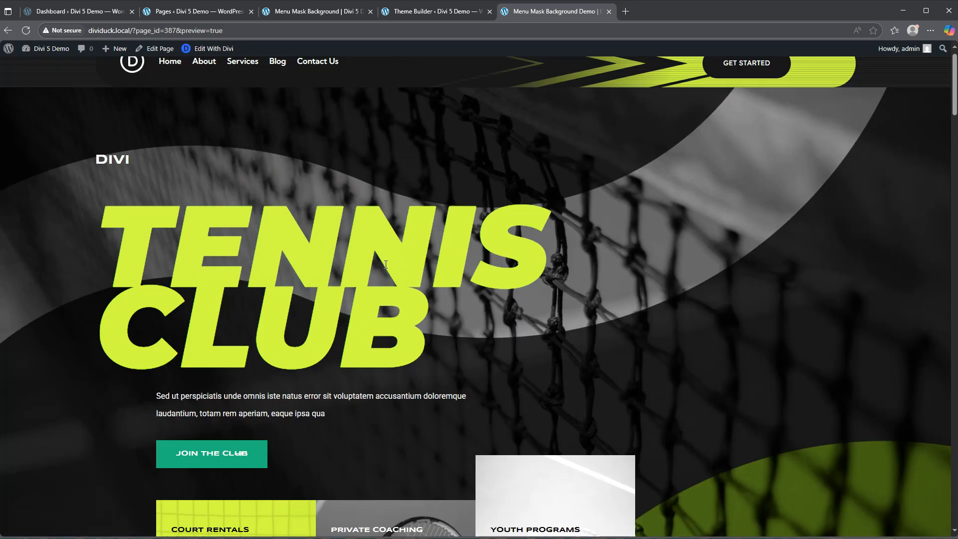
pyautogui.scroll(-12, 385, 265)
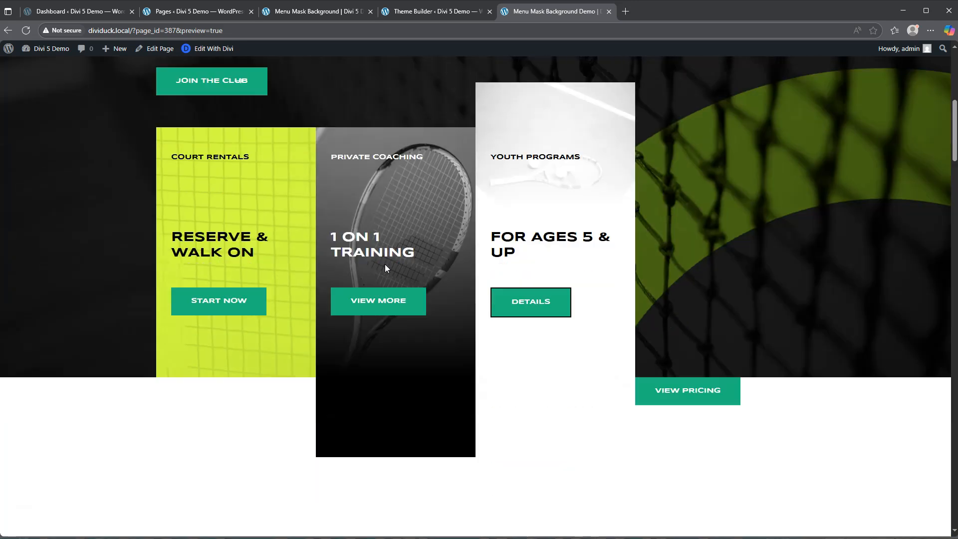
pyautogui.scroll(5, 385, 265)
pyautogui.scroll(7, 385, 264)
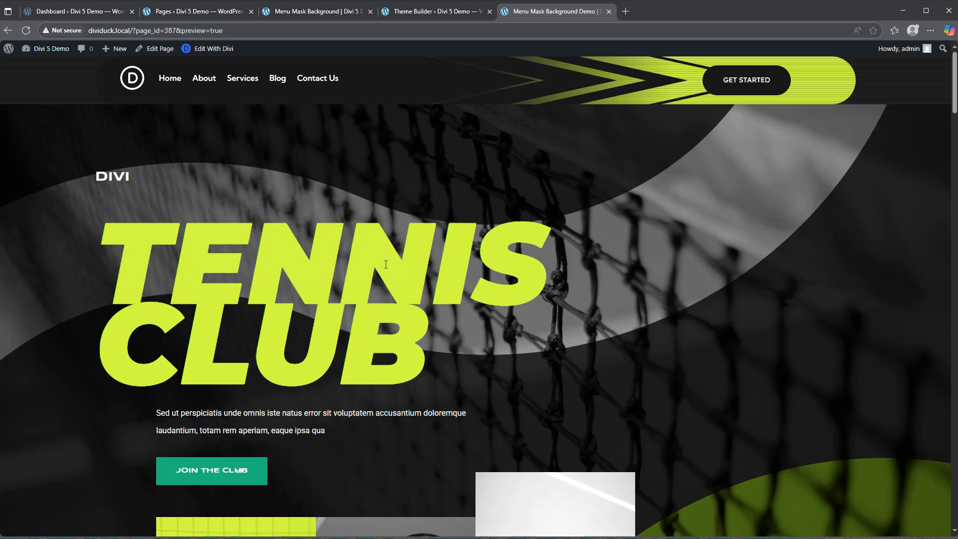
# Return to the header layout in the Theme Builder and set the header section's sticky position to Stick to Top
pyautogui.click(432, 11)
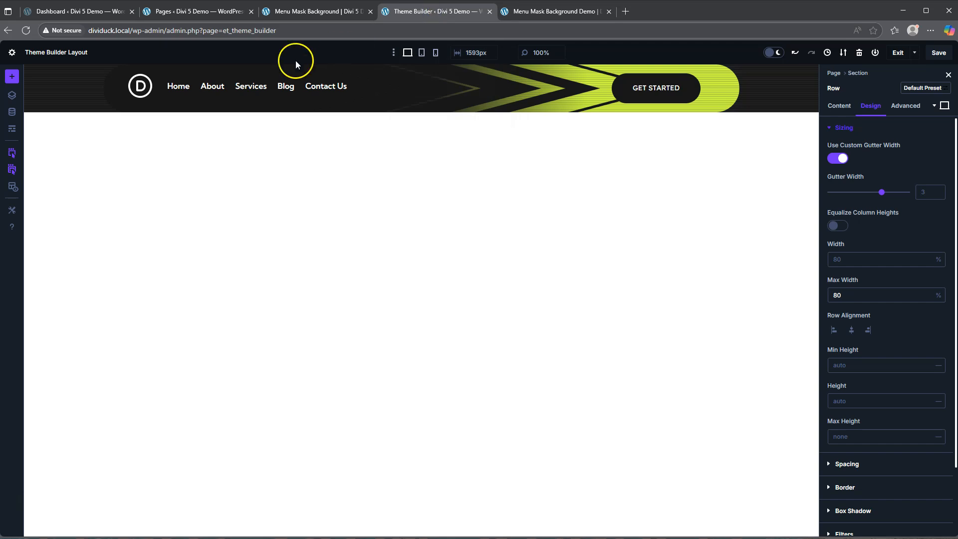
pyautogui.click(30, 71)
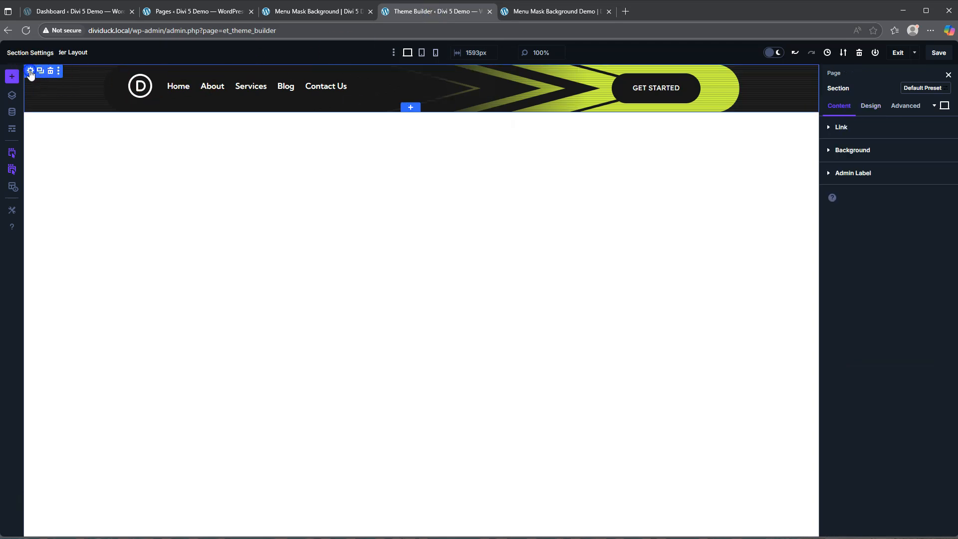
pyautogui.click(904, 107)
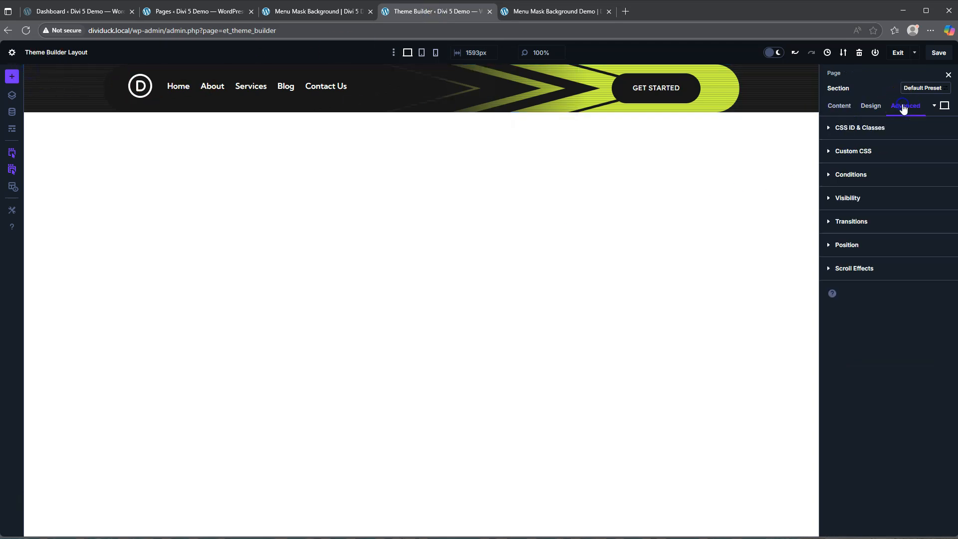
pyautogui.click(856, 268)
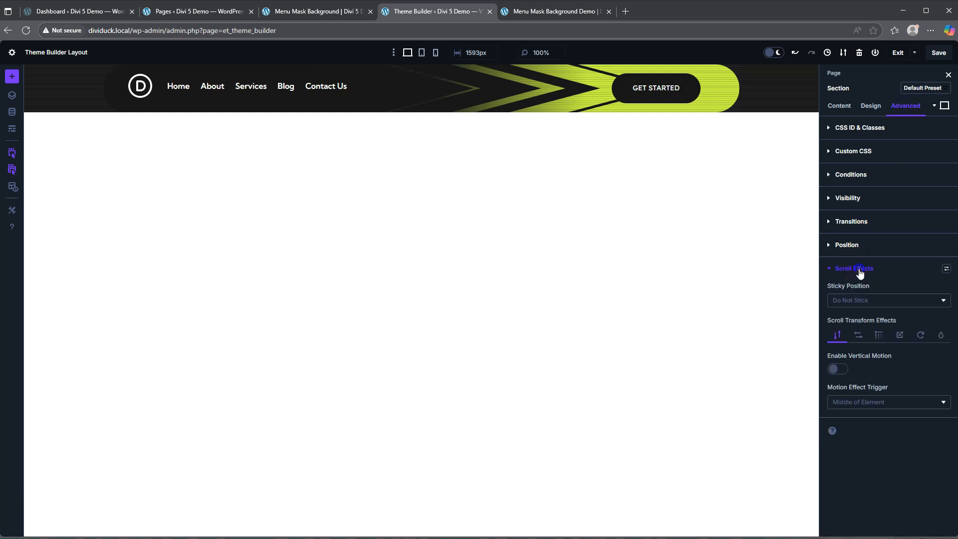
pyautogui.click(859, 301)
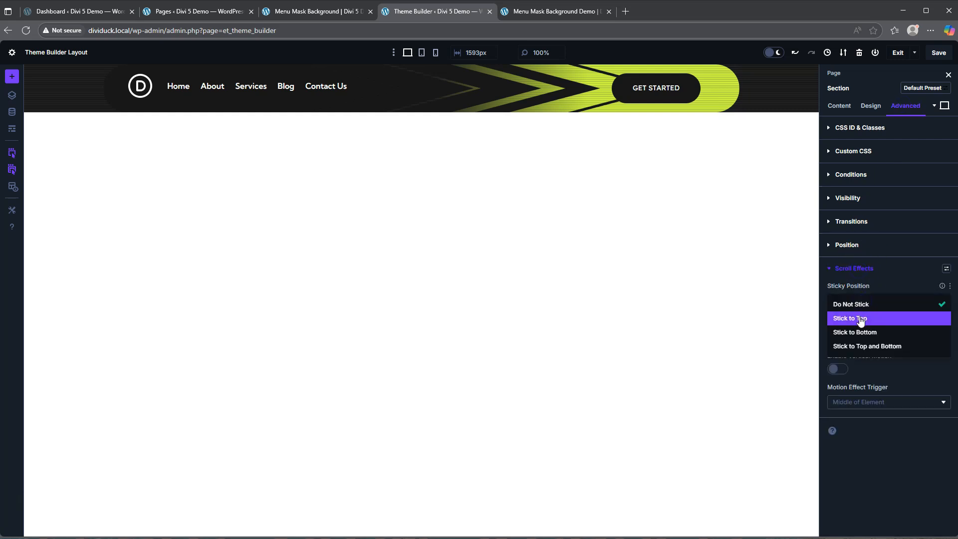
pyautogui.click(861, 319)
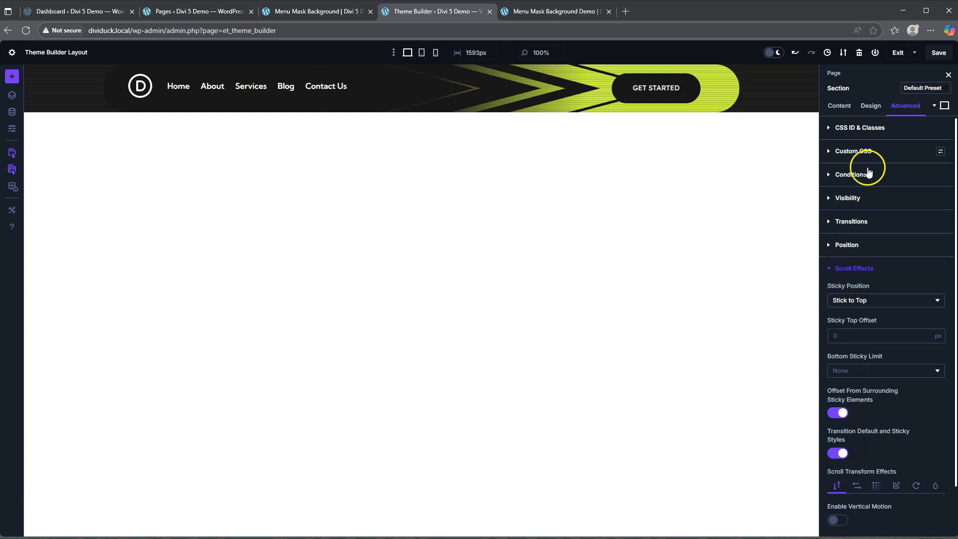
# Save the sticky header, reload the Tennis Club preview and check the header while moving down the page
pyautogui.click(939, 52)
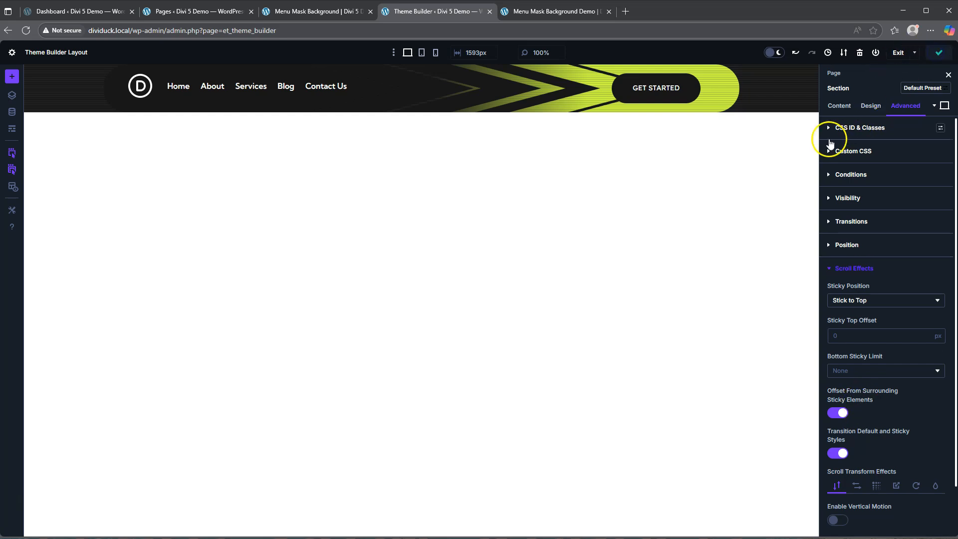
pyautogui.click(553, 11)
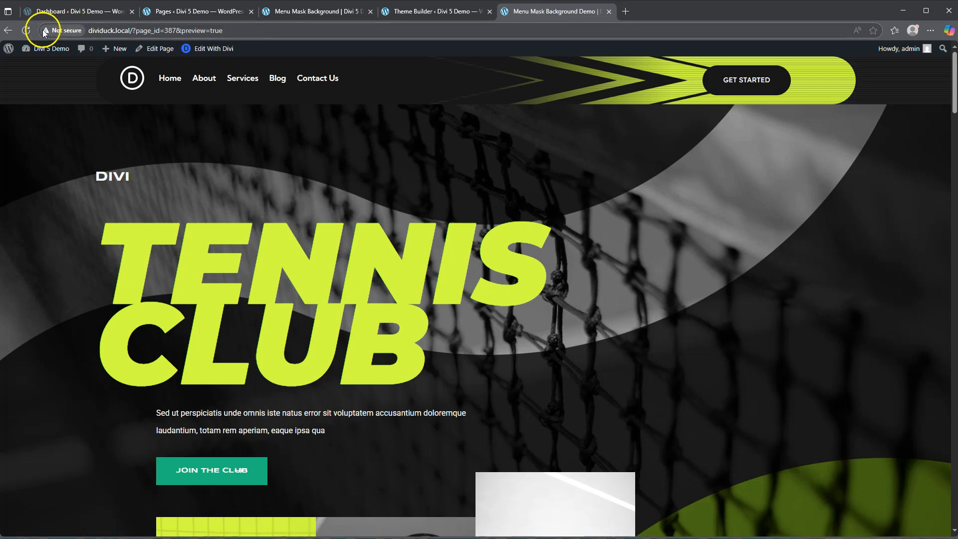
pyautogui.click(26, 31)
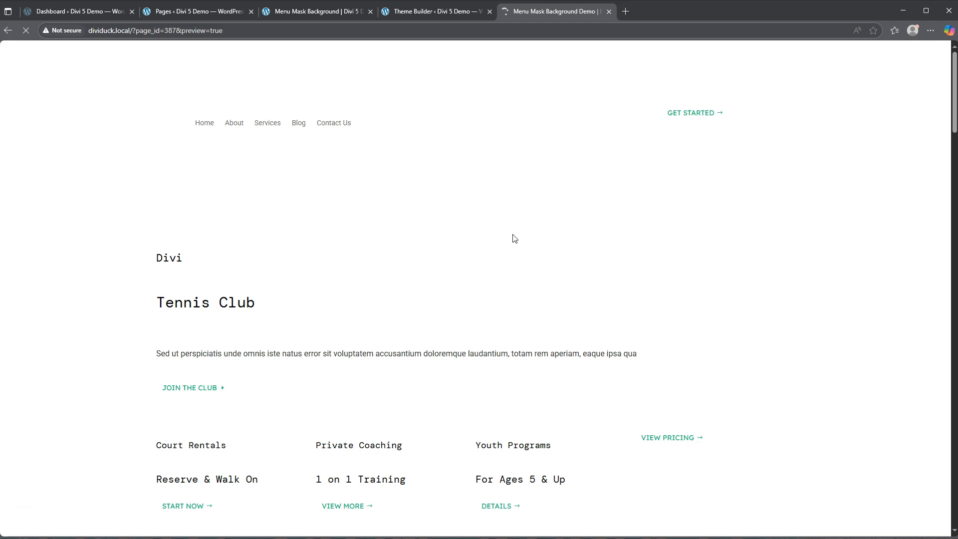
pyautogui.scroll(-2, 513, 235)
pyautogui.scroll(-10, 513, 234)
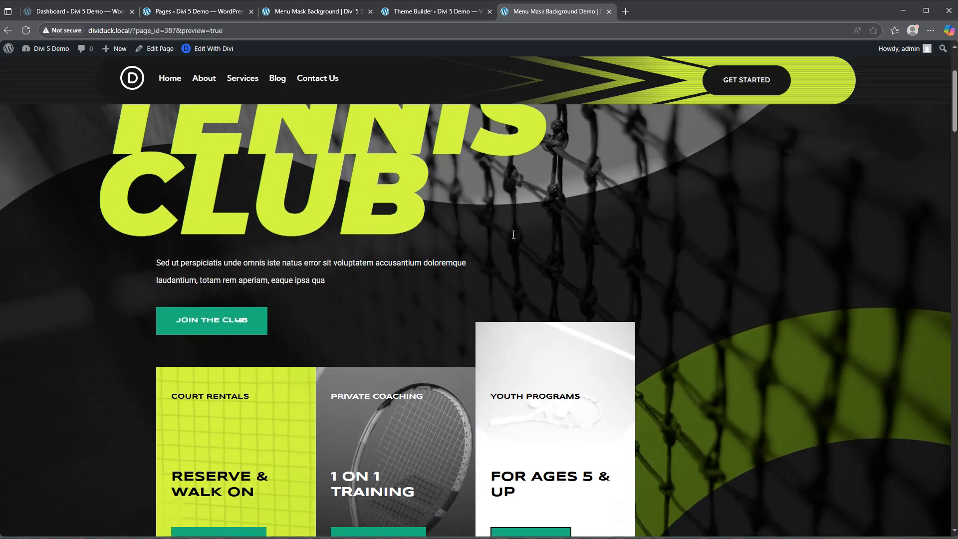
pyautogui.scroll(-10, 515, 239)
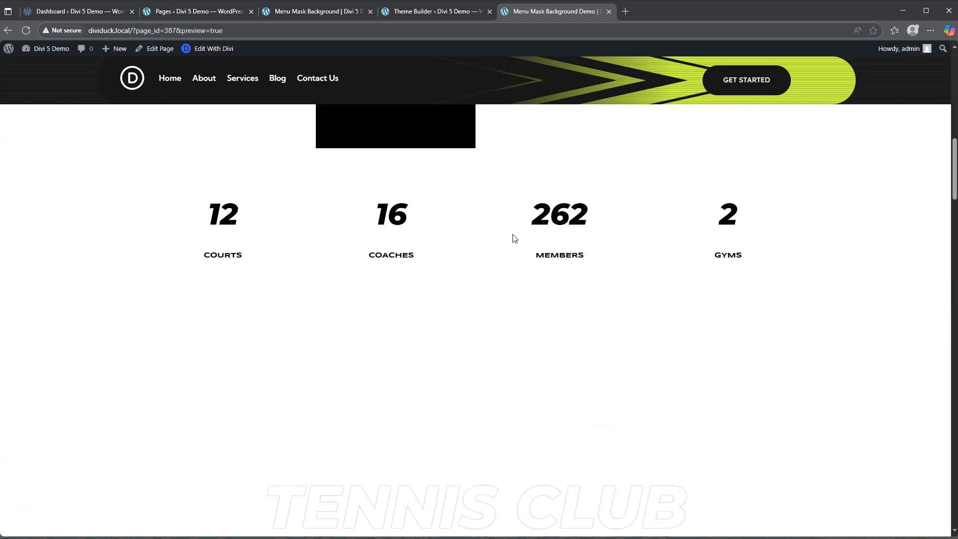